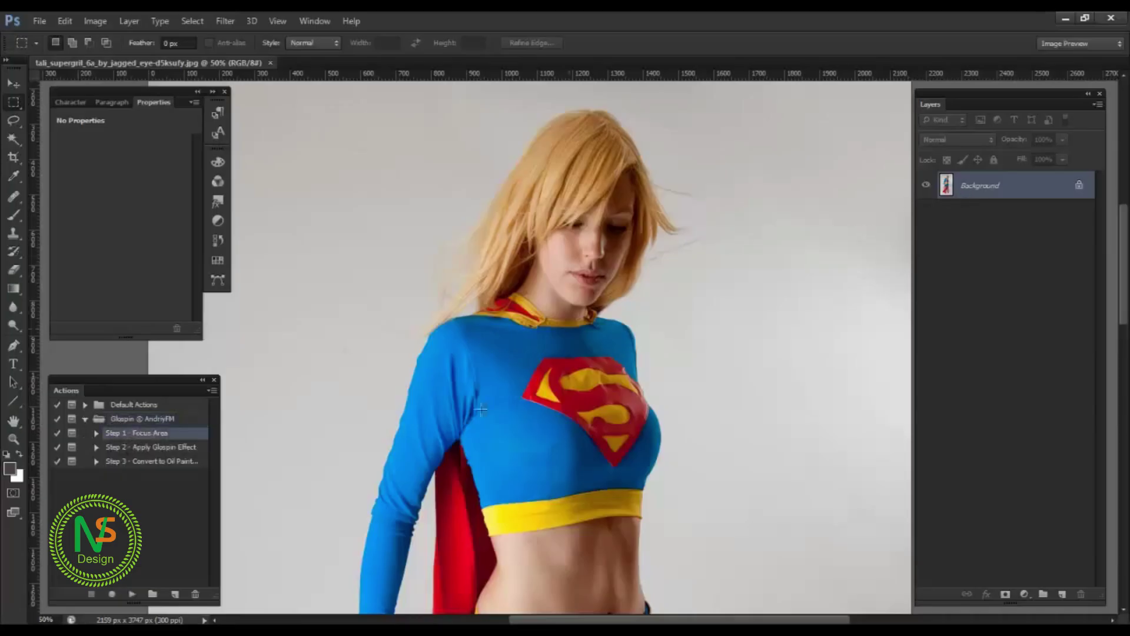
Run the Step 1 - Focus Area action and brush orange over the whole figure on the Focus Area layer.
click(133, 594)
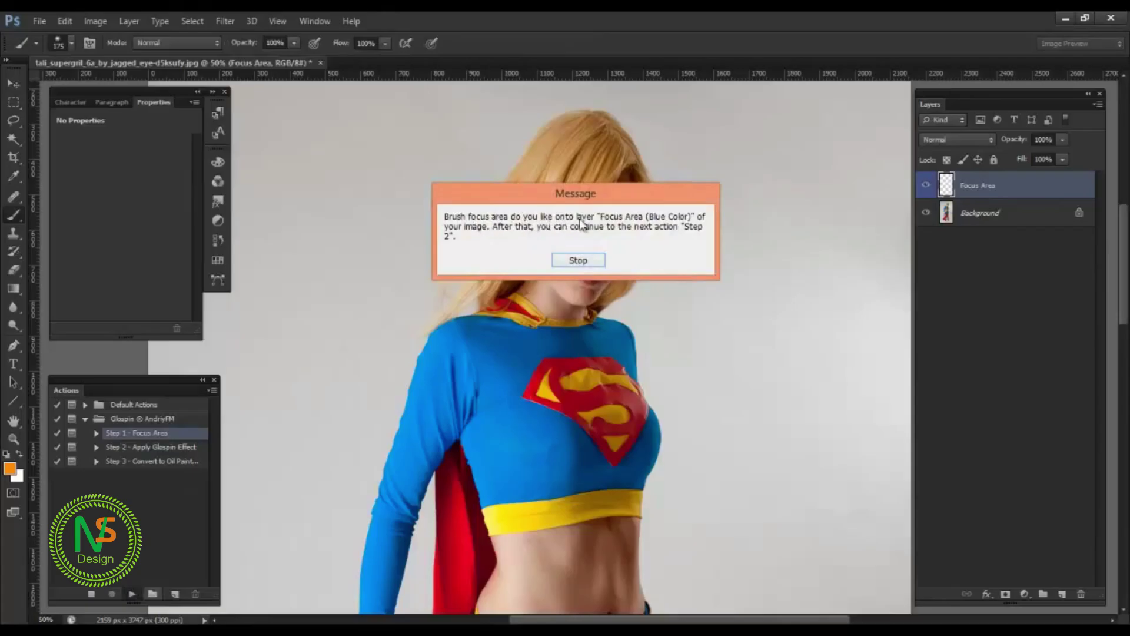
click(596, 260)
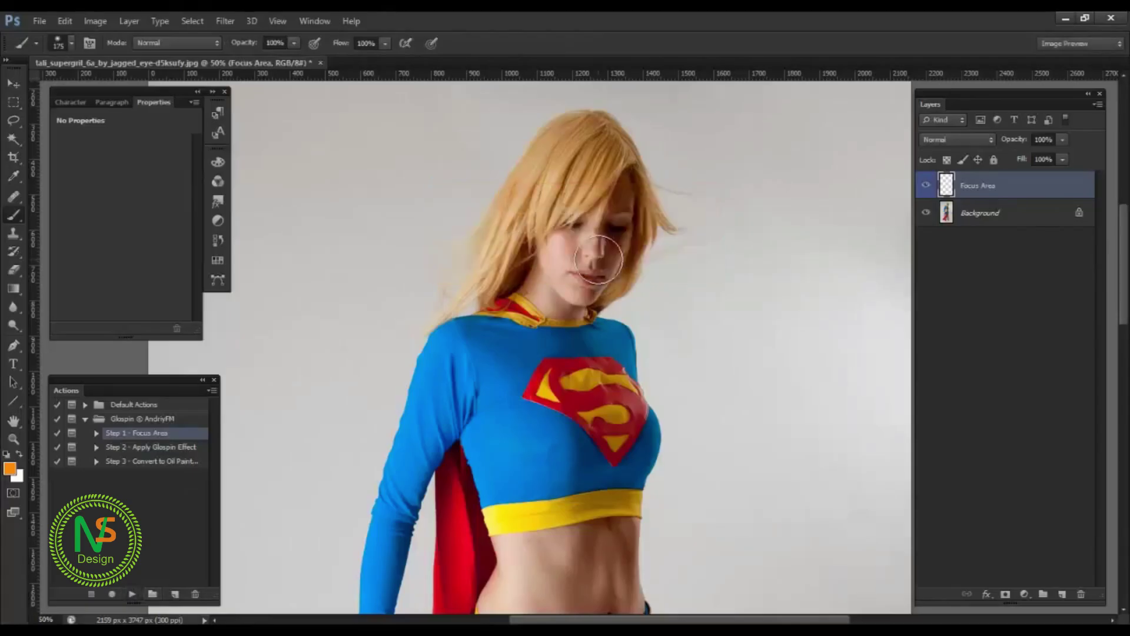
drag(597, 192, 588, 195)
mouse_move(585, 197)
mouse_down()
mouse_move(584, 224)
mouse_move(560, 167)
mouse_move(567, 150)
mouse_move(596, 148)
mouse_move(579, 146)
mouse_move(601, 159)
mouse_move(607, 245)
mouse_move(567, 254)
mouse_move(549, 210)
mouse_move(526, 217)
mouse_move(517, 257)
mouse_move(541, 299)
mouse_move(618, 237)
mouse_move(607, 261)
mouse_move(559, 237)
mouse_move(558, 169)
mouse_move(595, 160)
mouse_move(618, 181)
mouse_move(619, 210)
mouse_move(554, 305)
mouse_move(558, 332)
mouse_move(521, 359)
mouse_up()
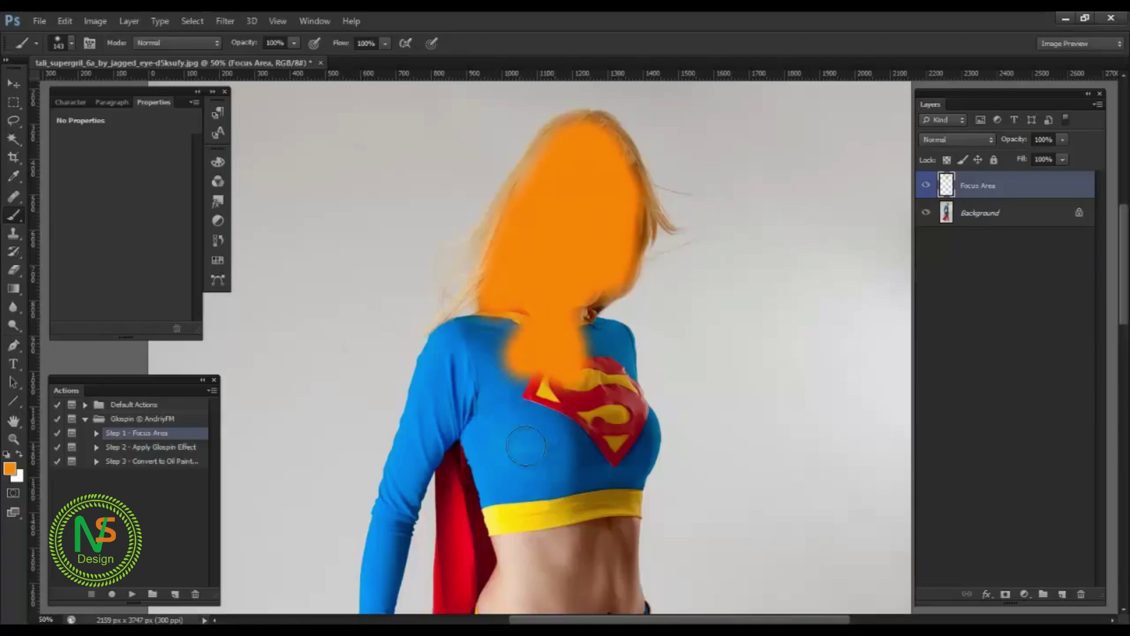
drag(526, 446, 531, 451)
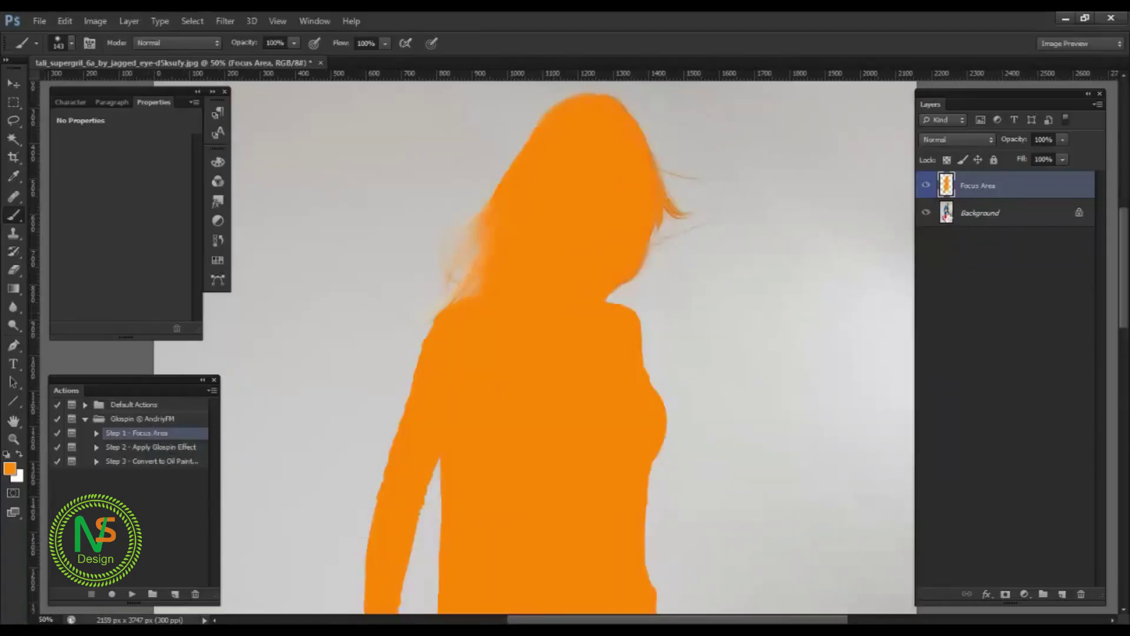
click(927, 185)
click(928, 186)
Run the Step 2 - Apply Glospin Effect action on the painted focus area and dismiss its closing message.
drag(228, 438, 253, 435)
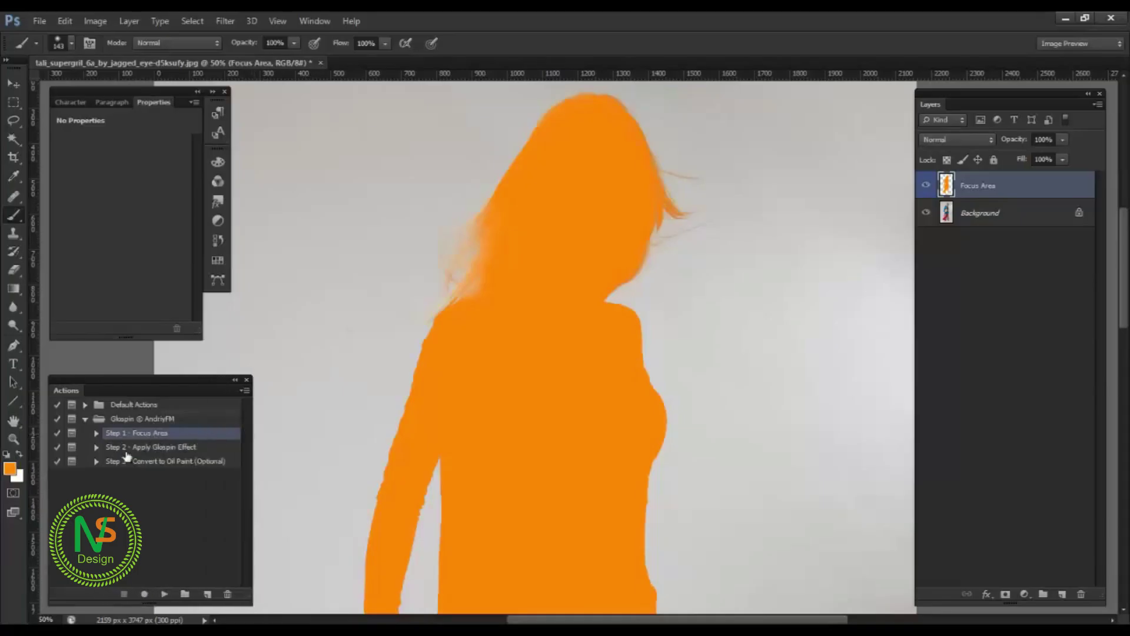
click(135, 452)
click(164, 595)
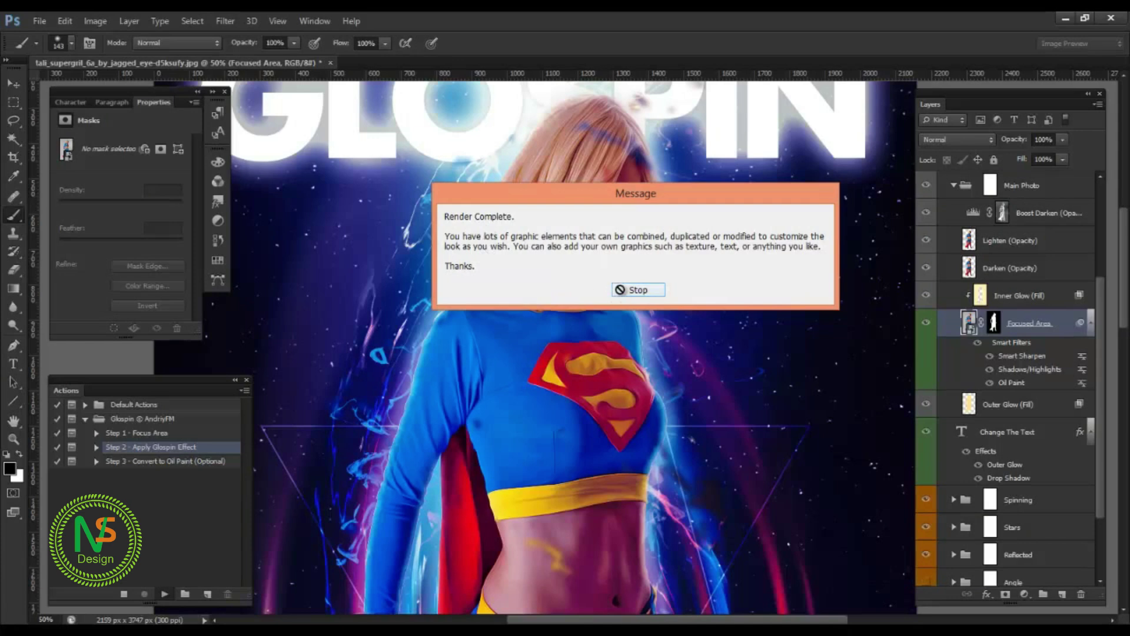
click(614, 289)
Examine the rendered poster up close at the face and title, and along the figure down to the boots.
scroll(601, 293, up, 3)
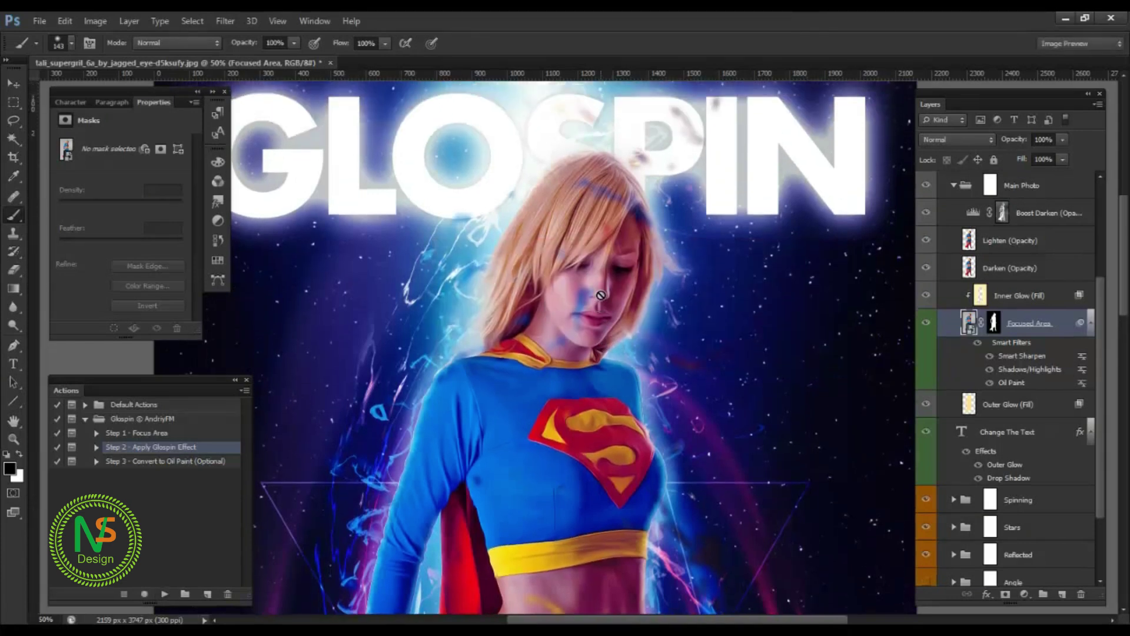
scroll(597, 299, left, 1)
key(ctrl+plus)
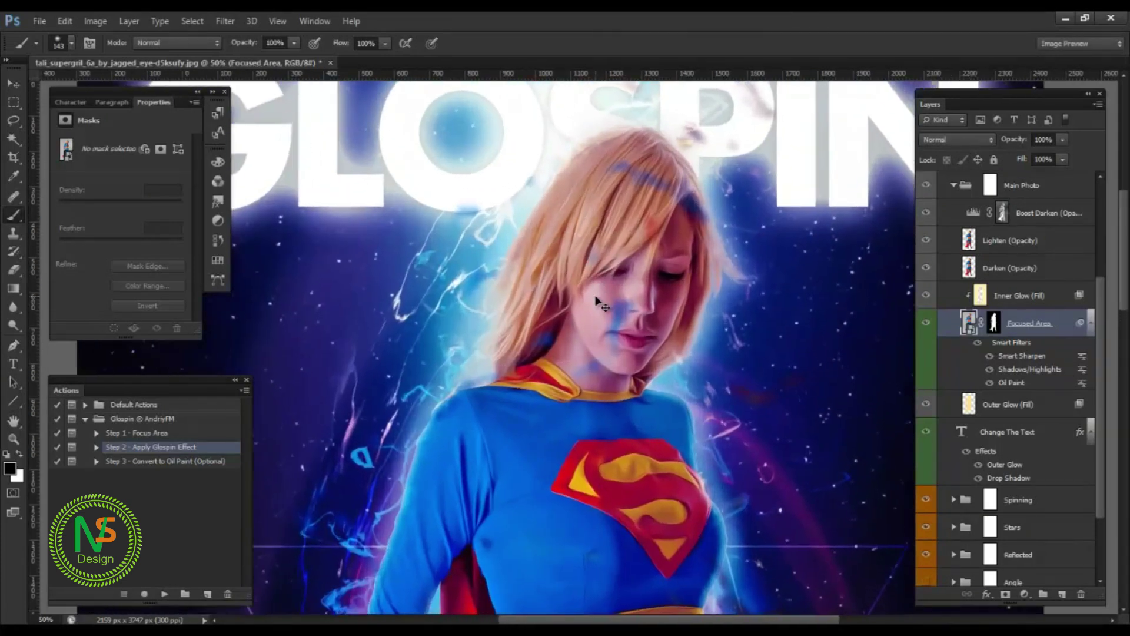
key(ctrl+plus)
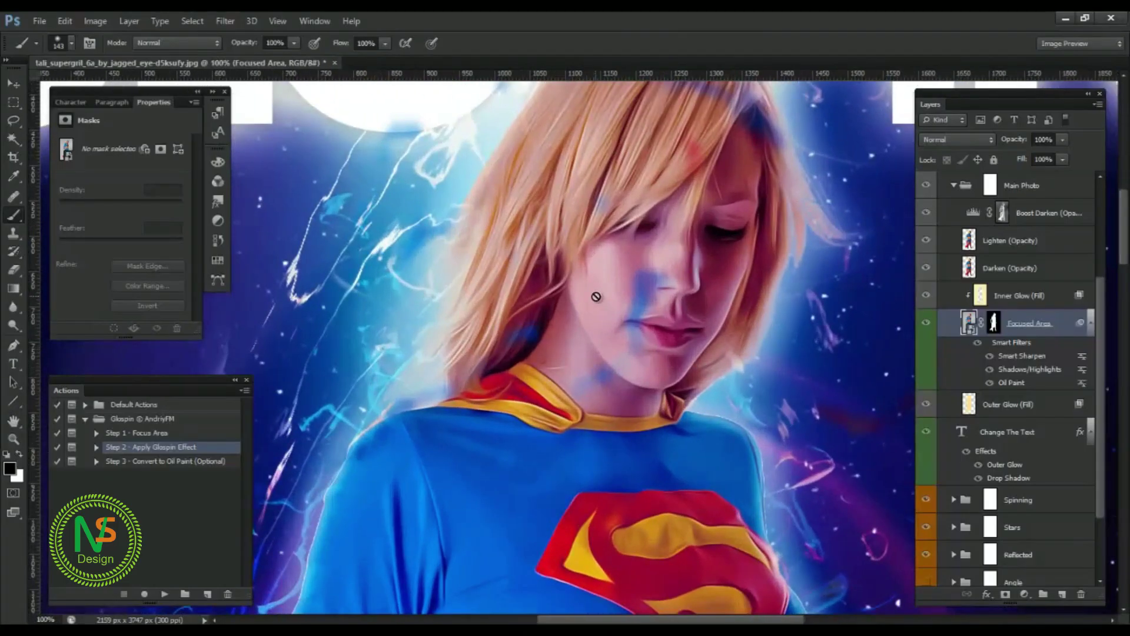
key(ctrl+minus)
key(ctrl+minus)
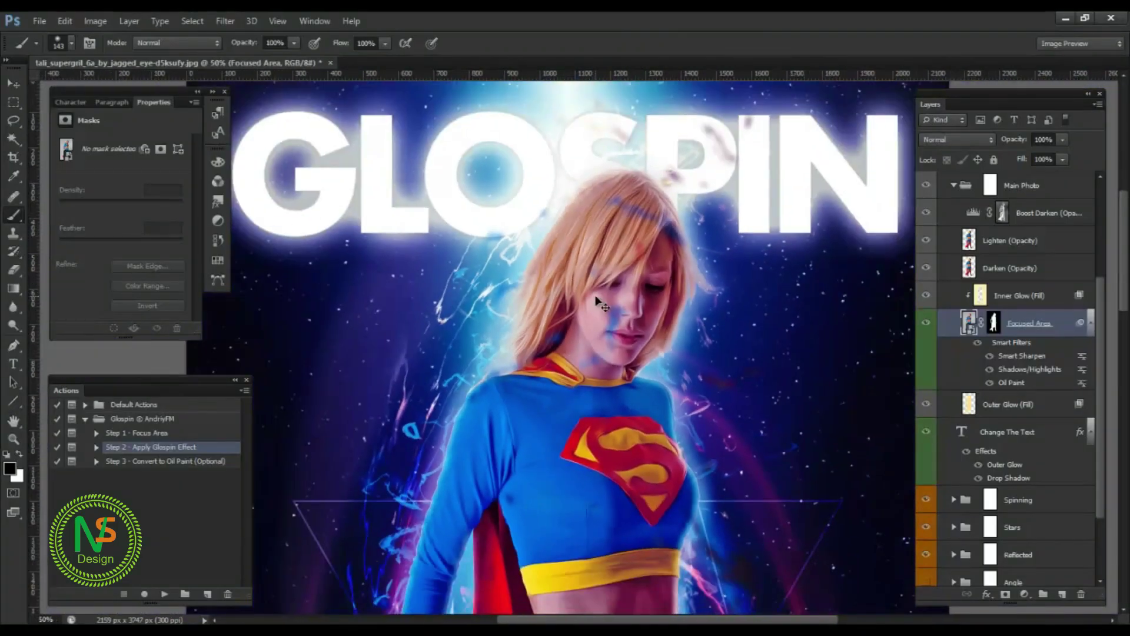
key(ctrl+minus)
scroll(596, 312, down, 5)
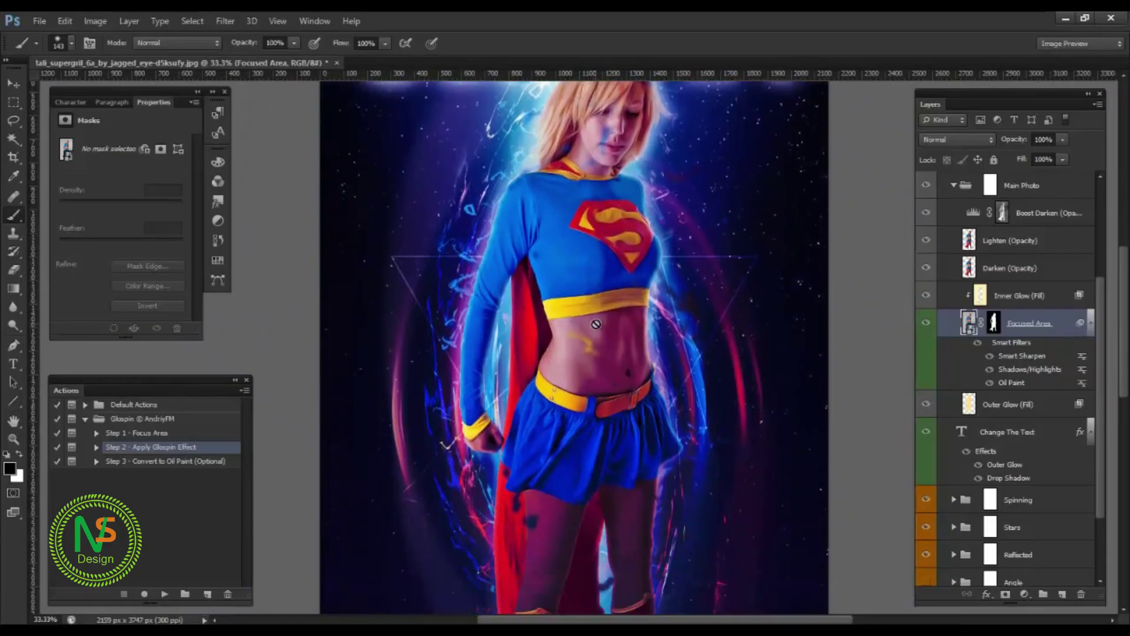
scroll(596, 323, down, 10)
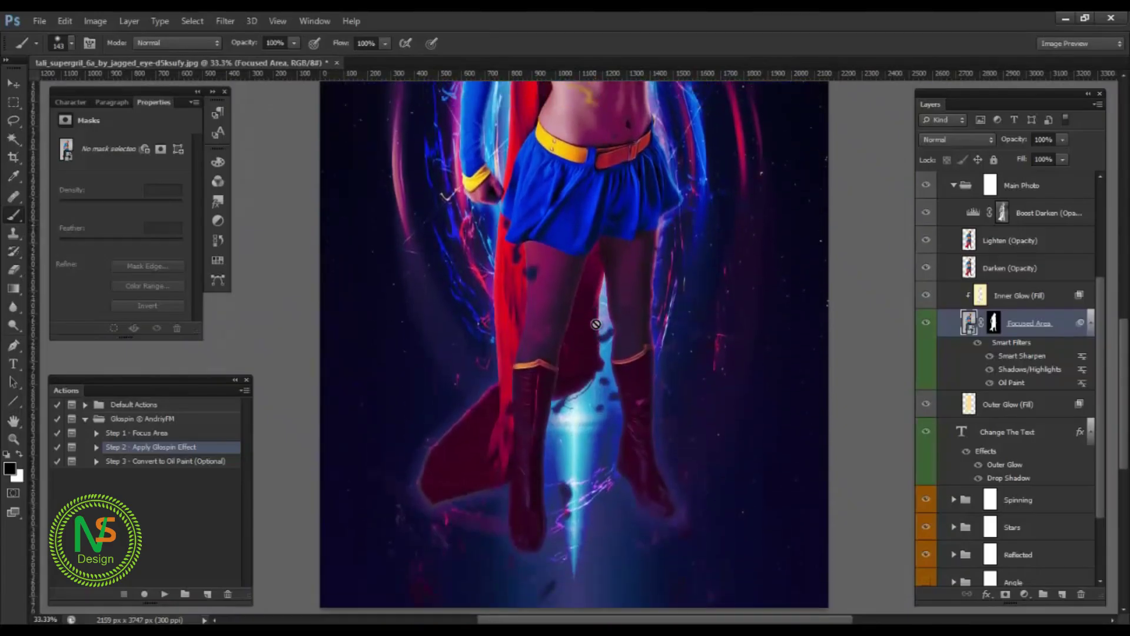
scroll(595, 324, up, 15)
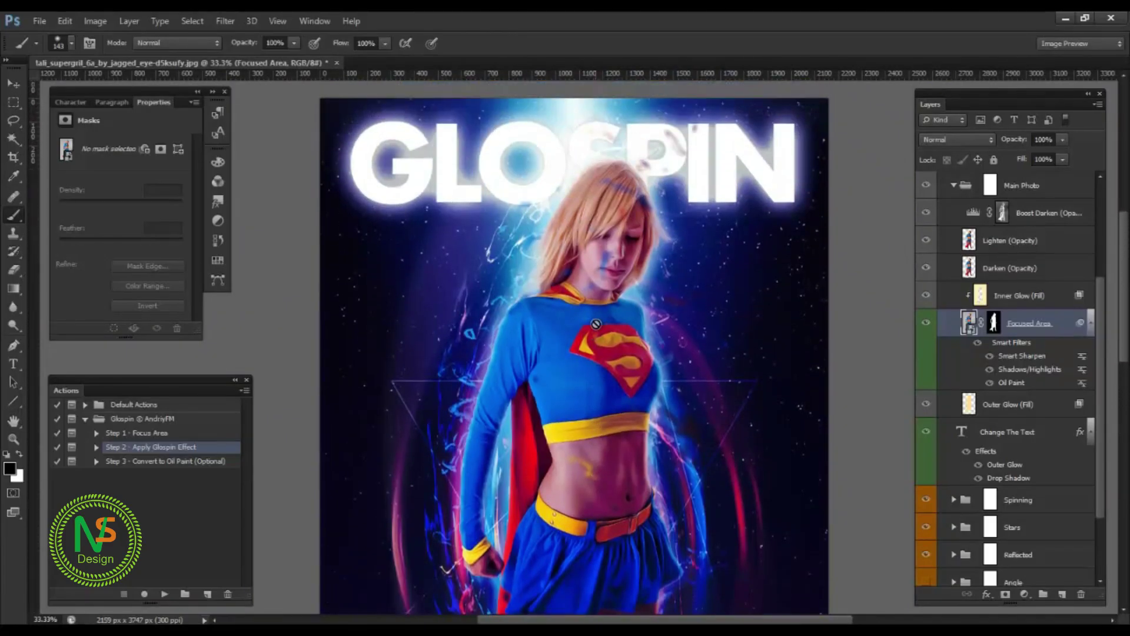
scroll(596, 324, up, 1)
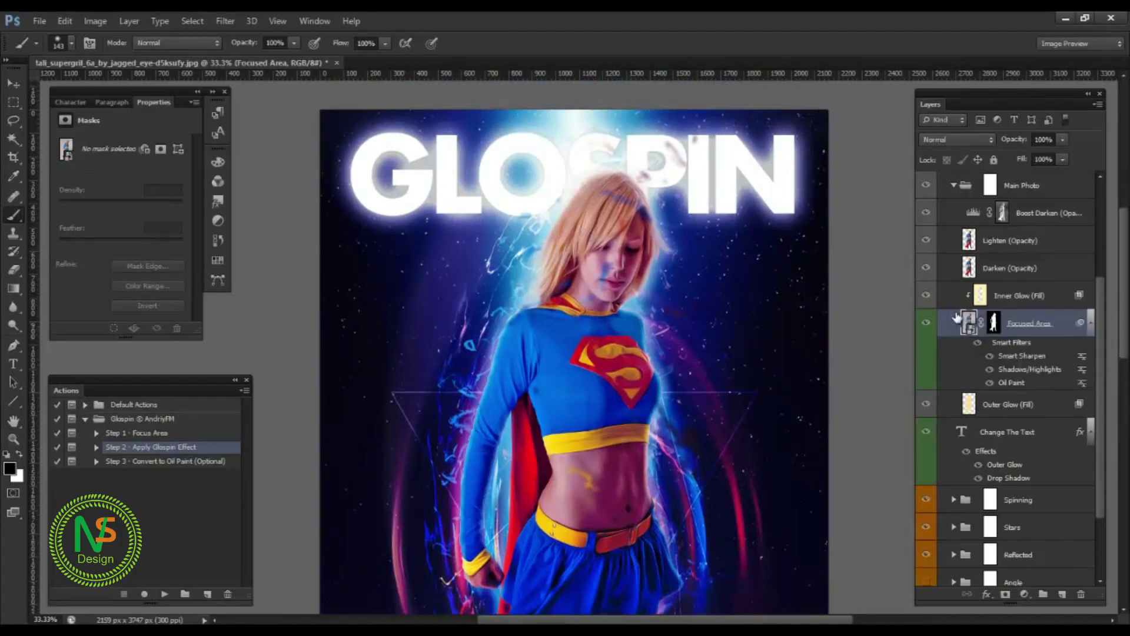
Compare the poster with and without the Focused Area layer and the Change The Text layer.
click(925, 327)
click(925, 328)
click(926, 432)
click(926, 431)
Replace the GLOSPIN title on the Change The Text layer with SUPERGIRL.
double_click(960, 434)
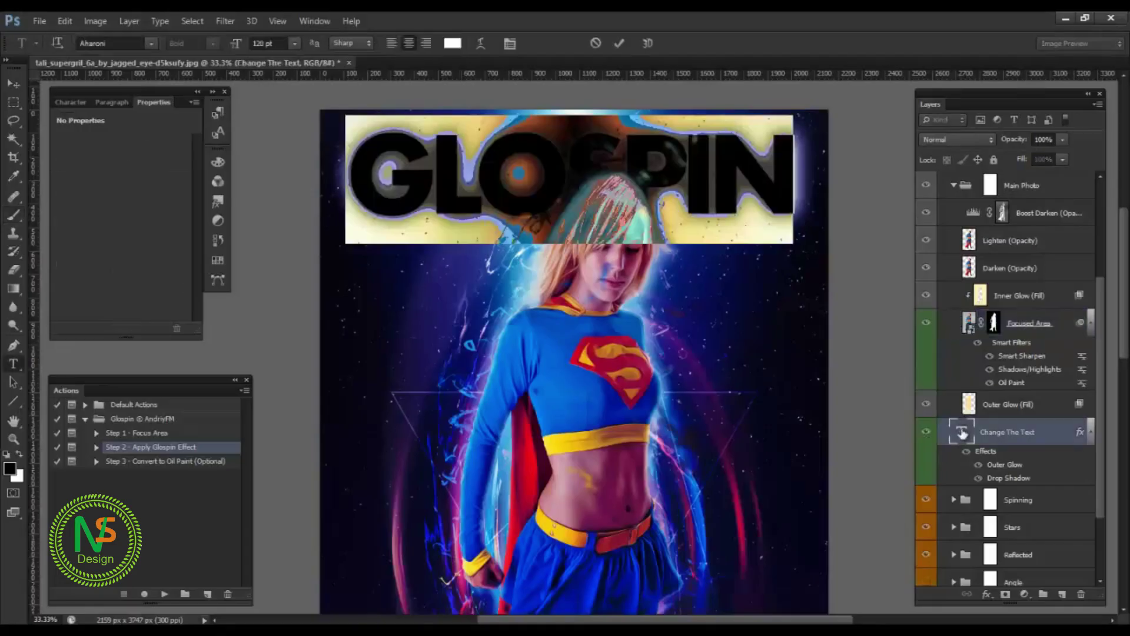
text(SUP)
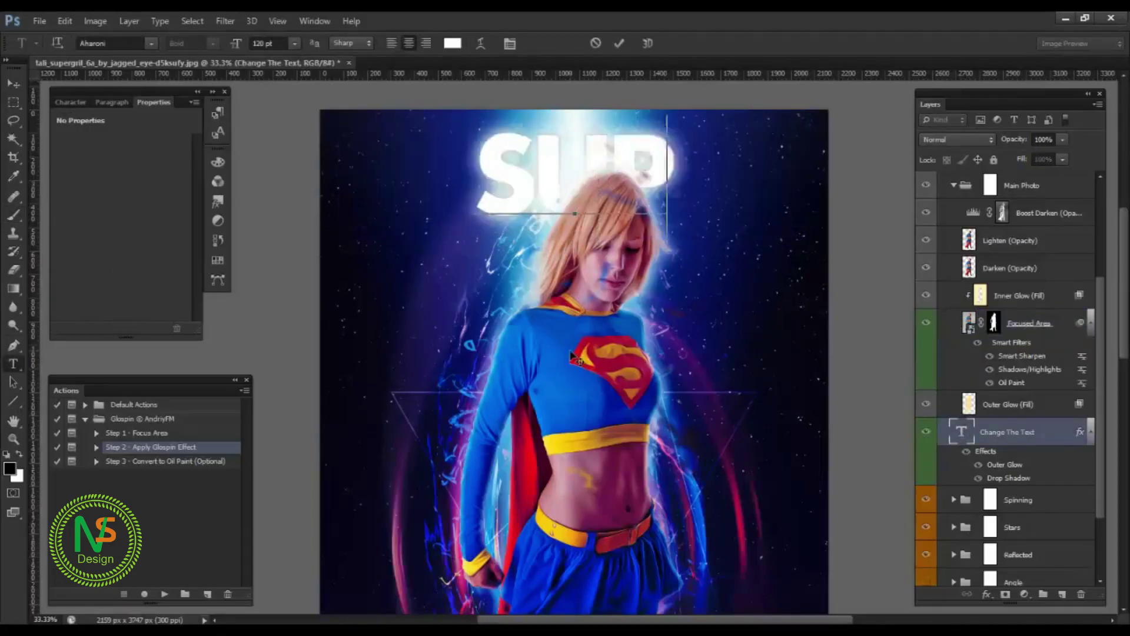
text(ERGIRL)
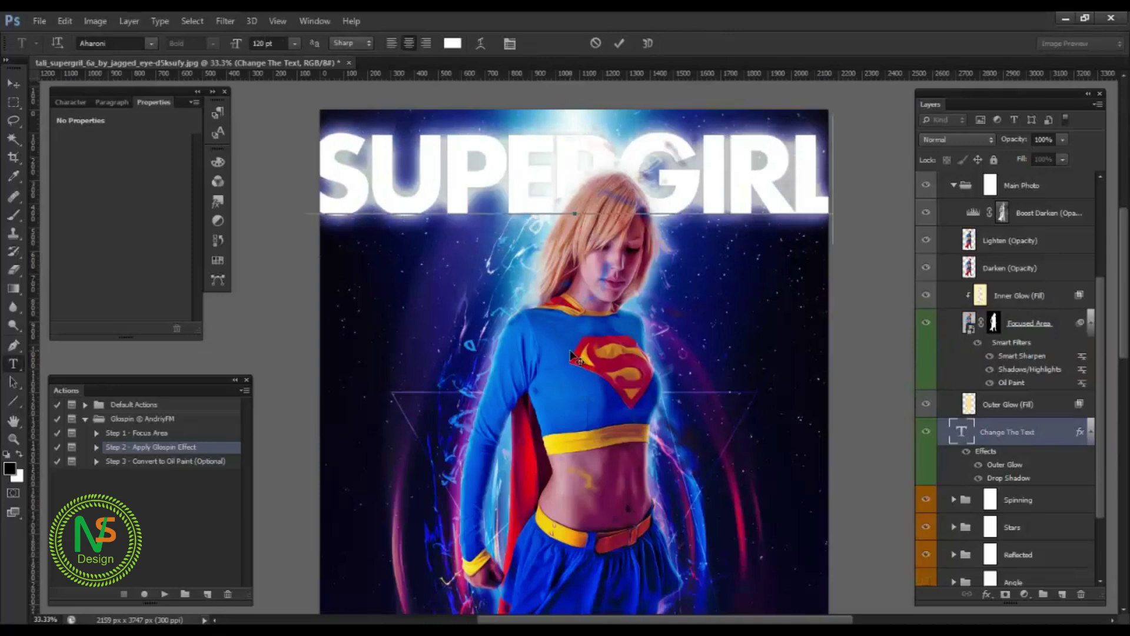
key(ctrl+Return)
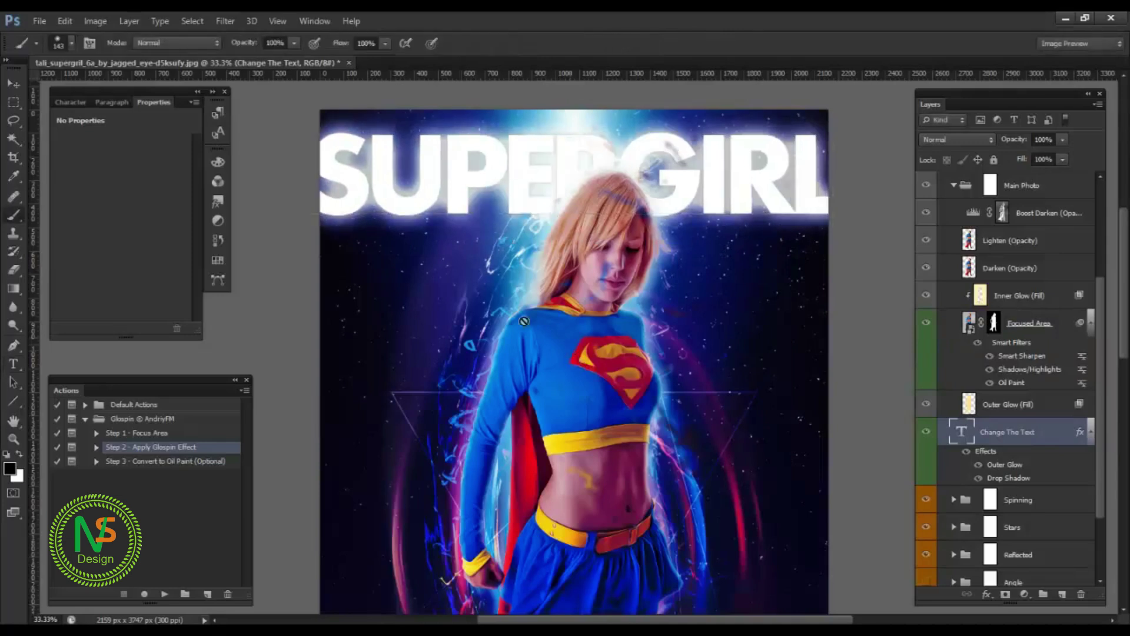
Scale the SUPERGIRL title down so that it fits within the poster's width with a margin on both sides.
key(ctrl+t)
drag(321, 234, 342, 220)
key(Return)
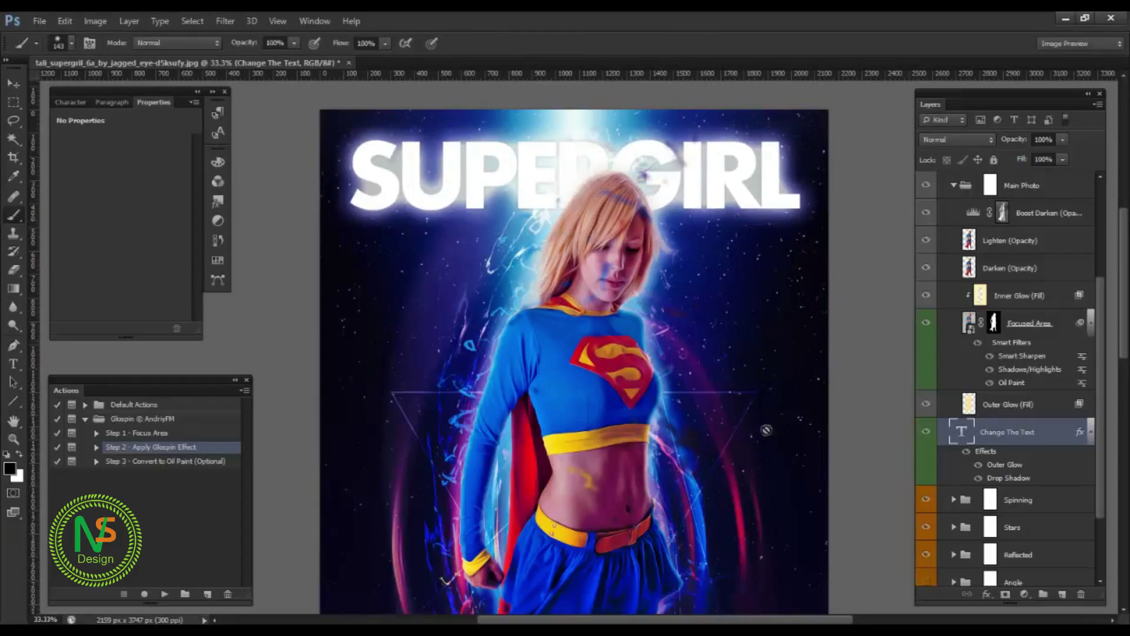
Compare the poster with and without the title text and the Spinning group.
click(928, 435)
click(928, 434)
scroll(995, 435, down, 3)
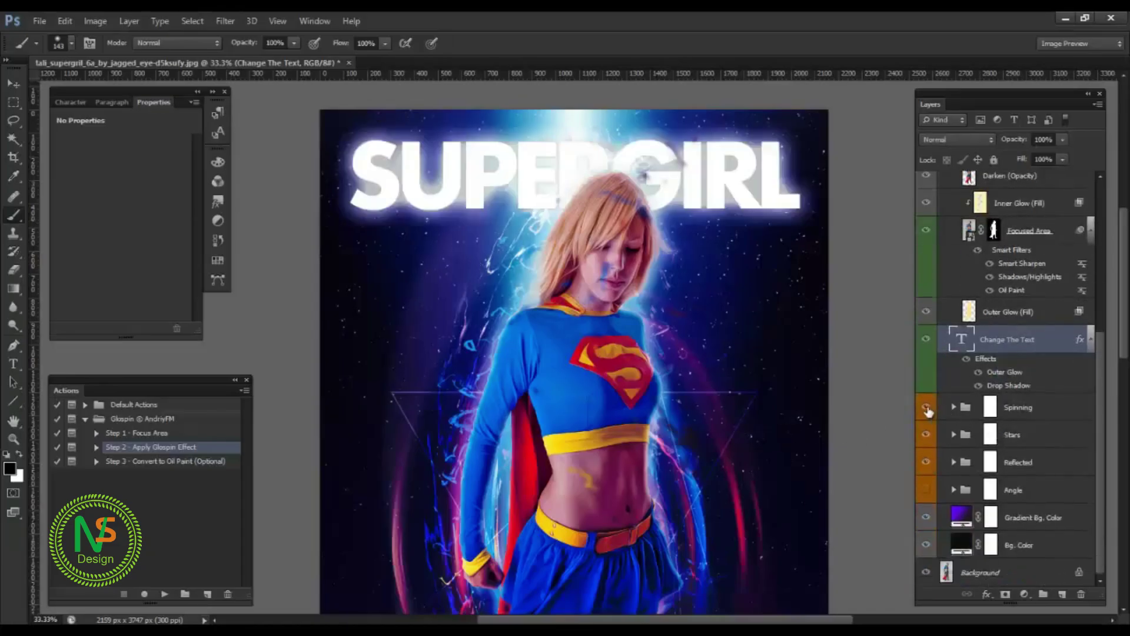
click(928, 411)
click(927, 409)
In the Spinning group, hide Spinning 1 and show Spinning 2, Spinning 3 and Spinning 4.
click(954, 407)
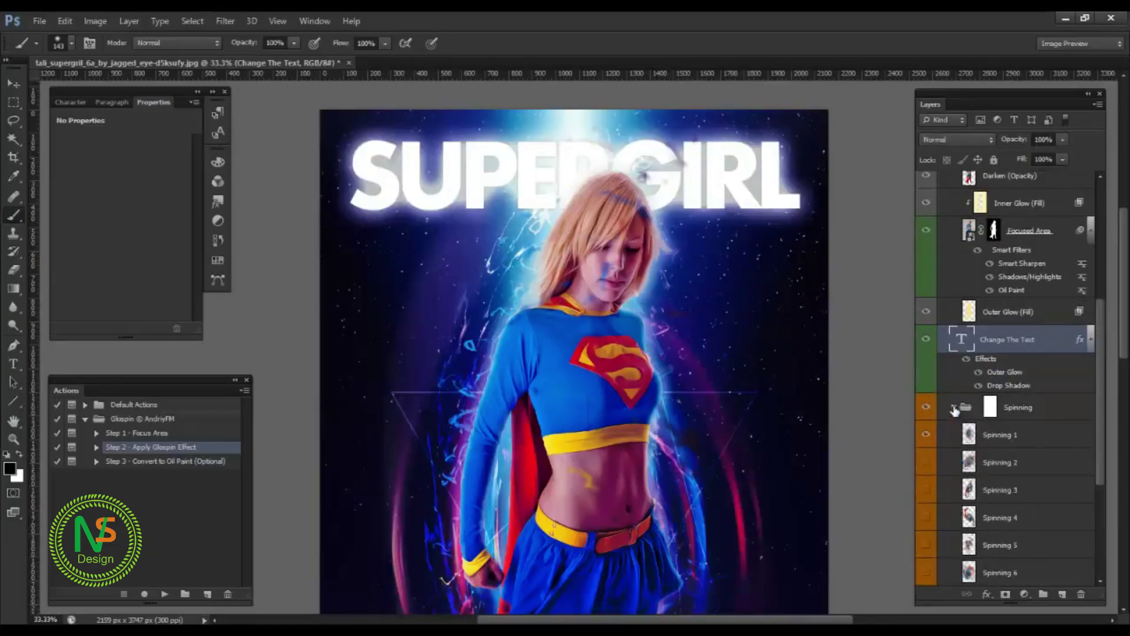
click(927, 463)
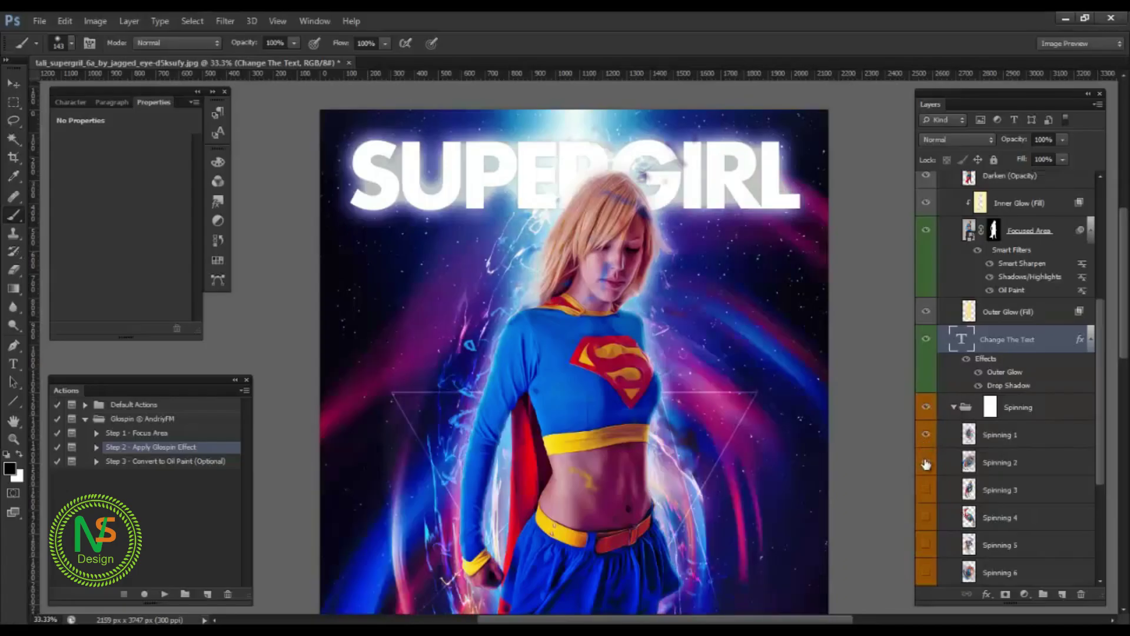
click(925, 436)
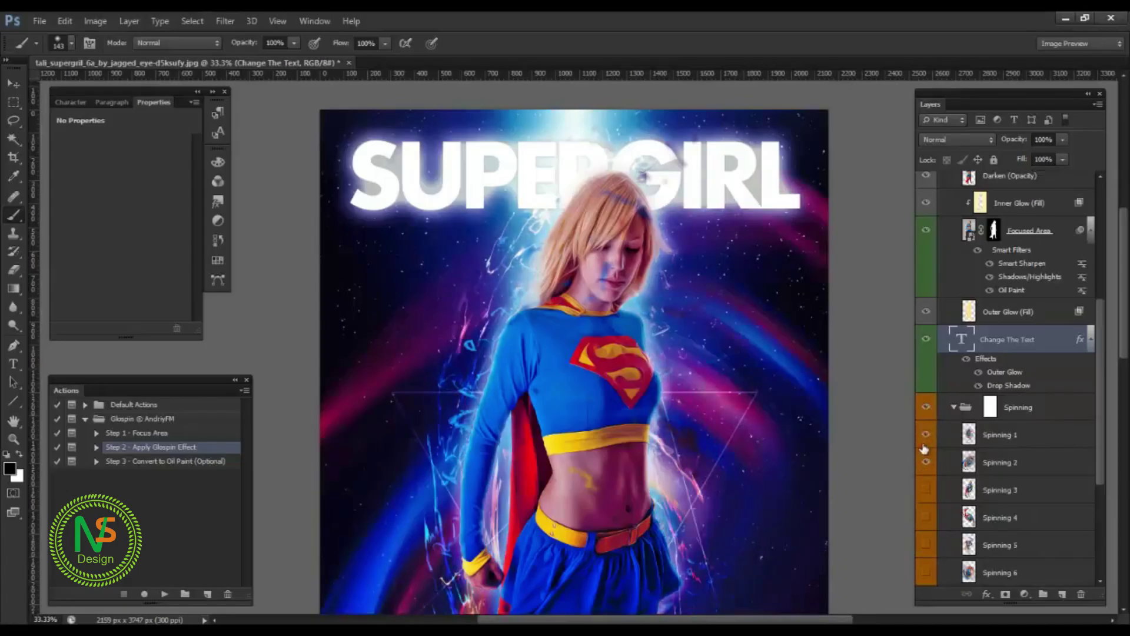
click(926, 490)
click(927, 464)
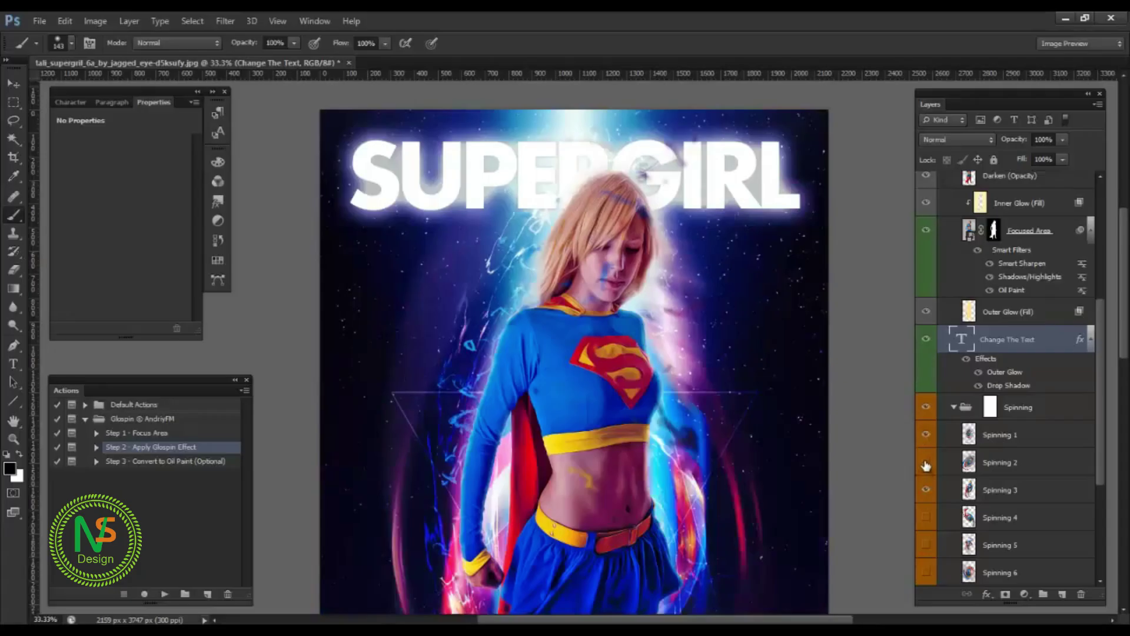
click(927, 437)
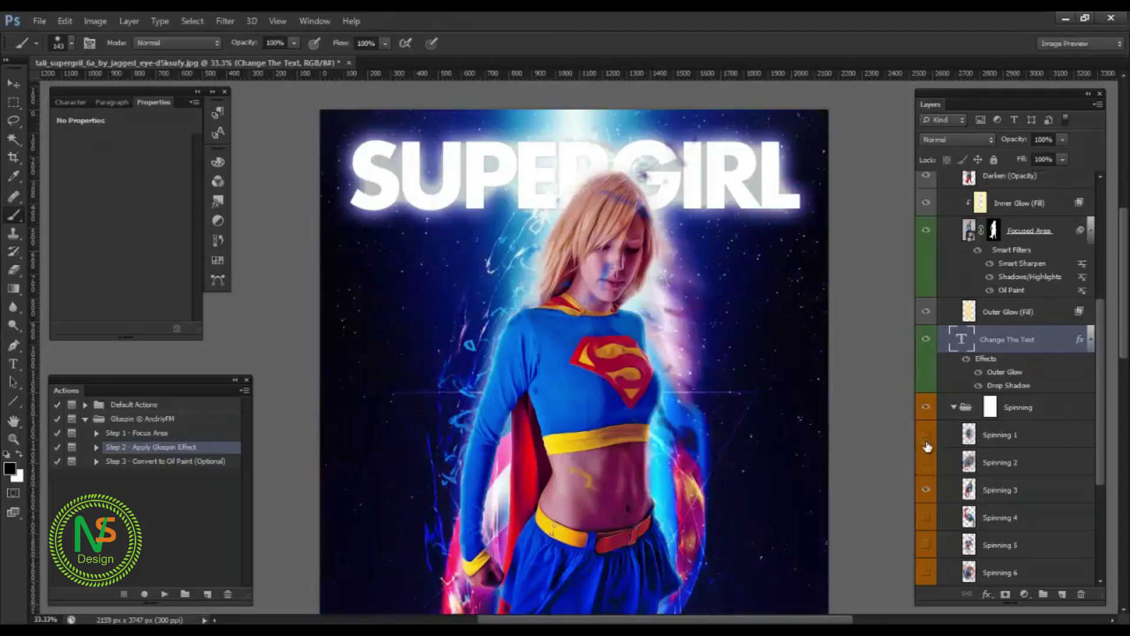
click(926, 489)
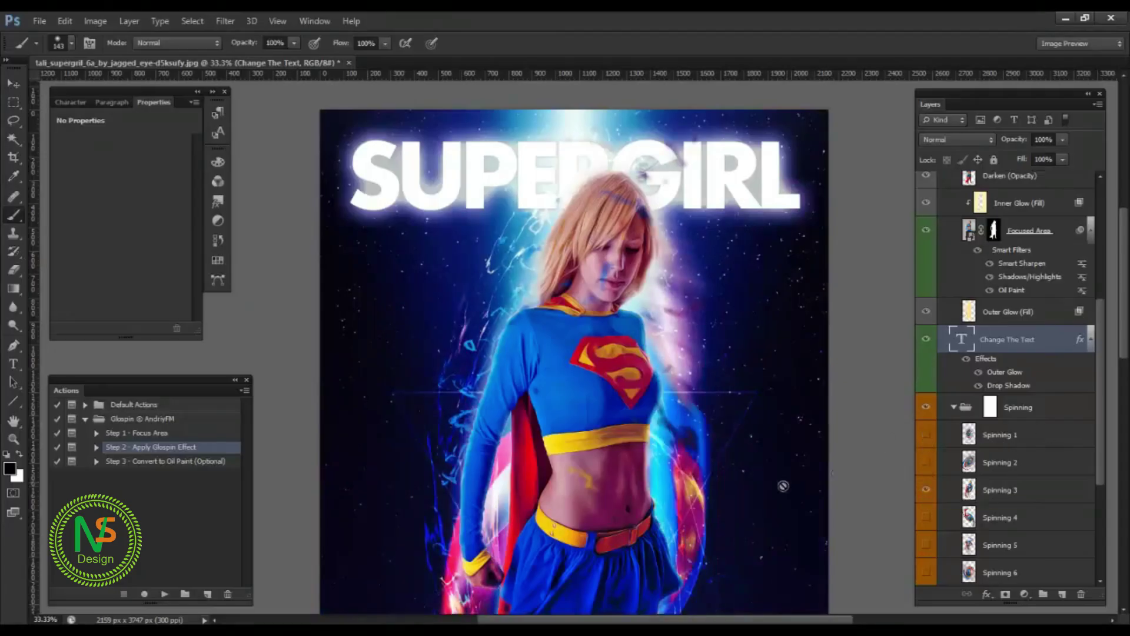
click(926, 464)
scroll(936, 482, down, 2)
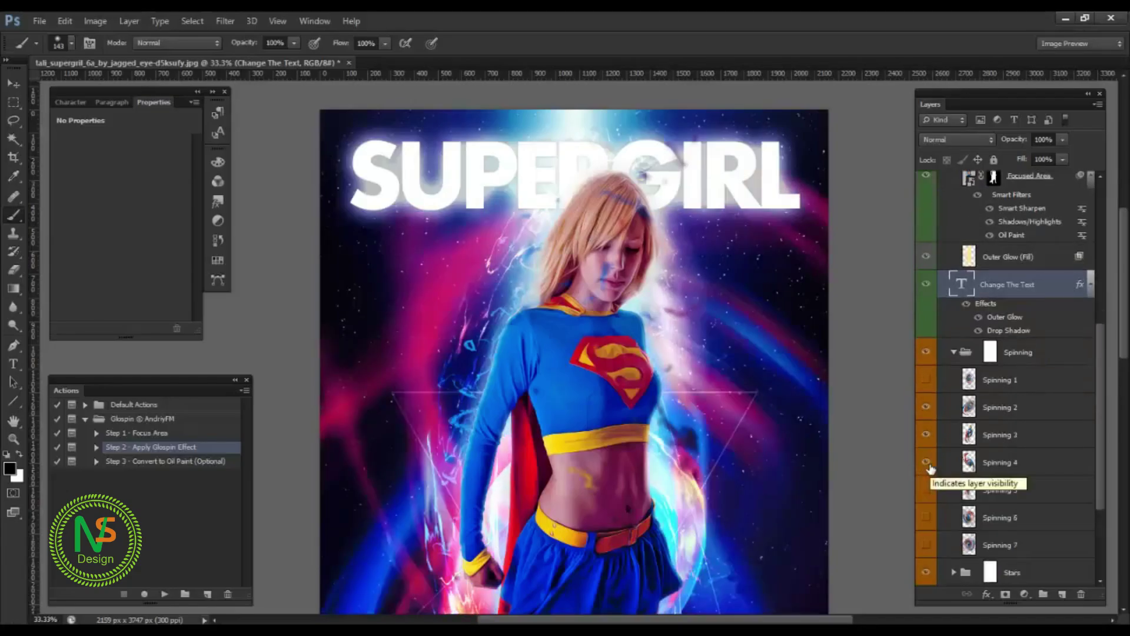
In the Stars group, show Stars_02 alongside Stars_01 and keep Stars_3 hidden.
scroll(930, 468, down, 1)
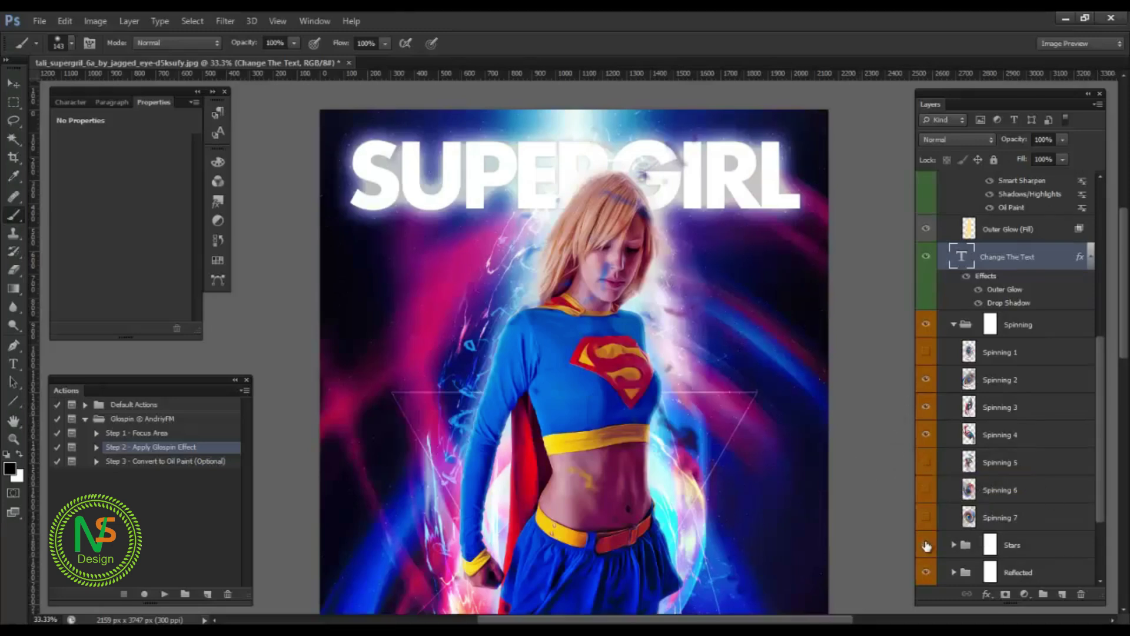
click(953, 545)
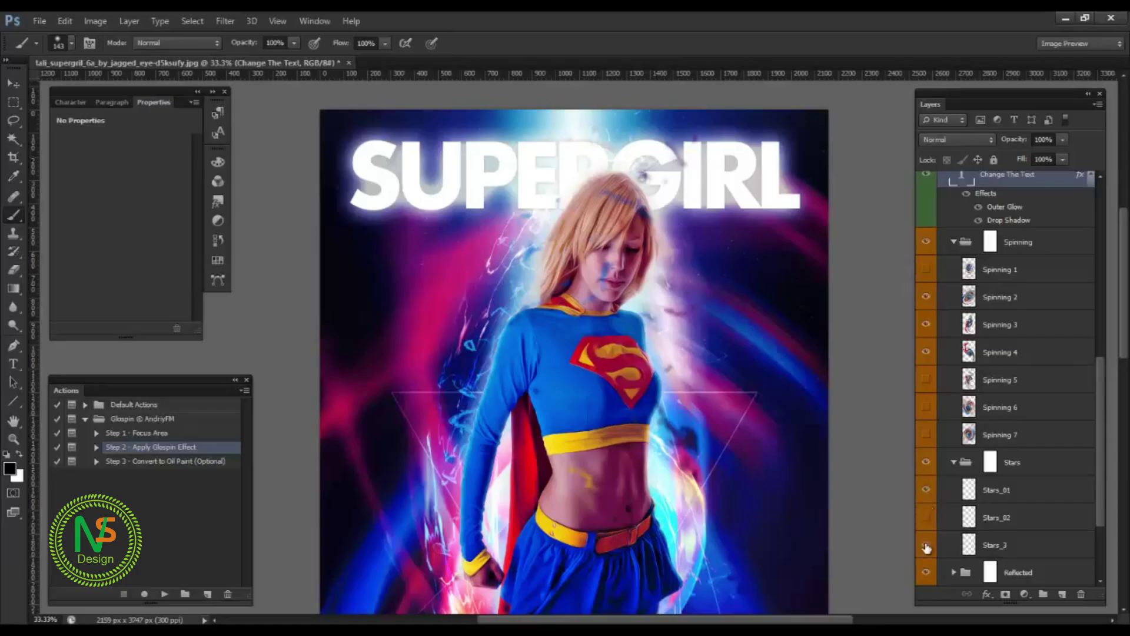
click(926, 547)
scroll(797, 478, down, 2)
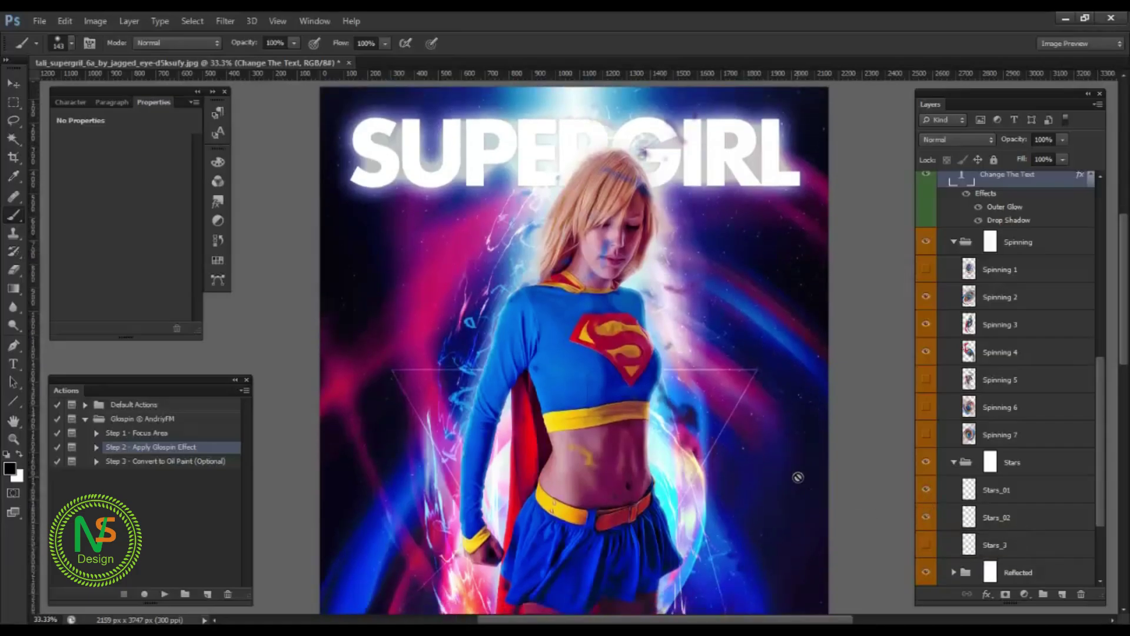
scroll(798, 478, up, 1)
scroll(986, 543, down, 2)
Compare the poster with and without the Reflected group and its Reflected_01 layer.
scroll(986, 542, down, 2)
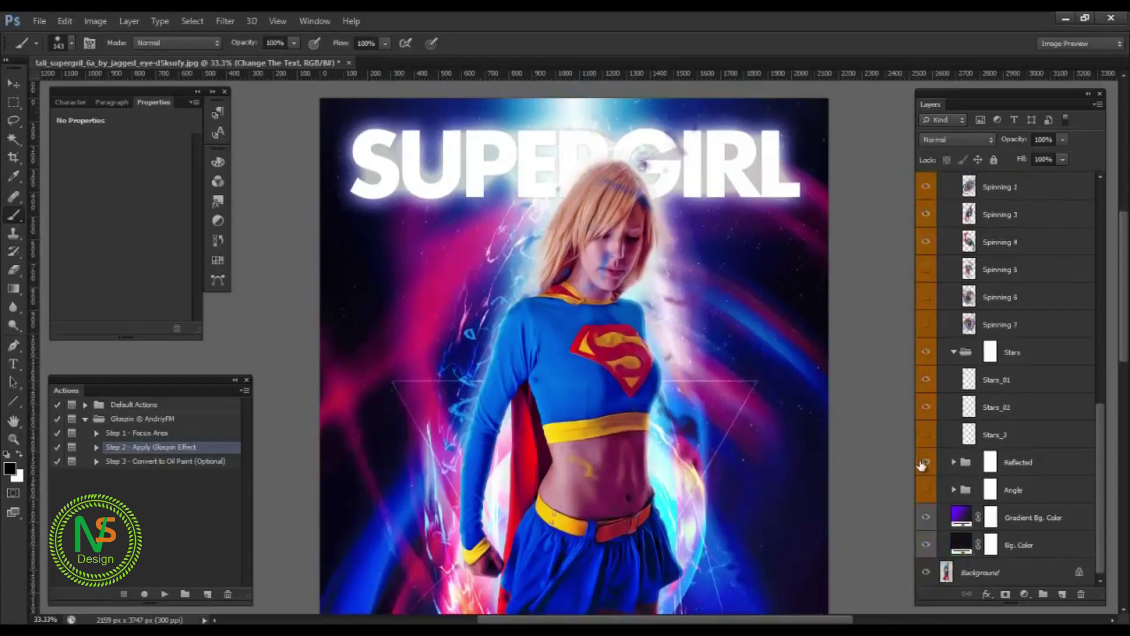
click(924, 463)
click(924, 464)
click(954, 463)
click(928, 517)
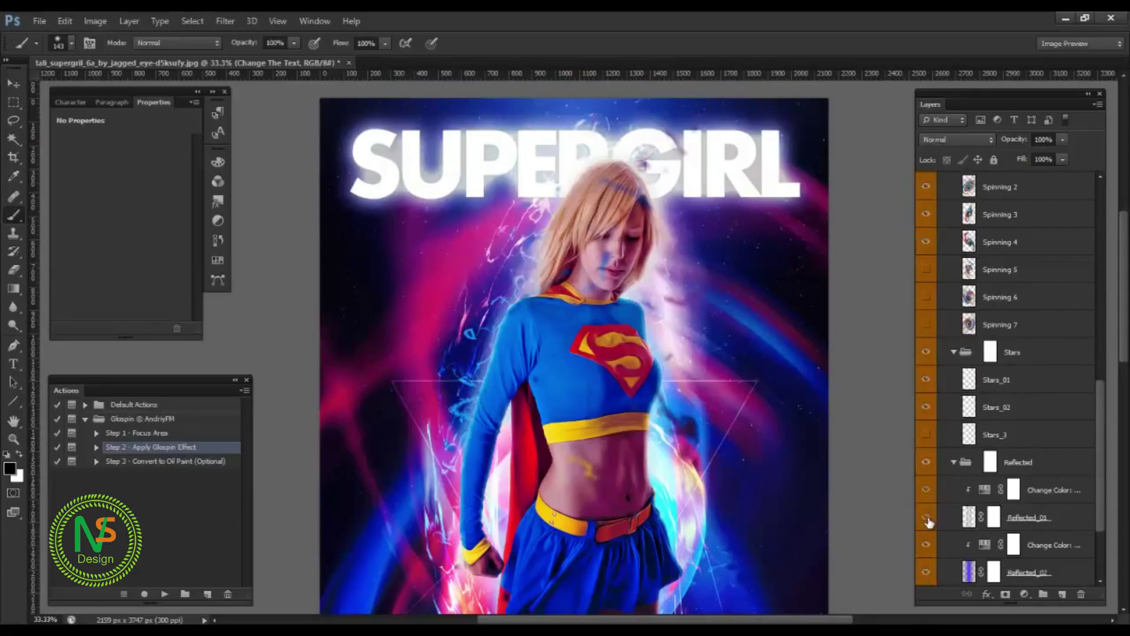
click(927, 518)
Set the hue of the Change Color: Reflected_01 adjustment to about 335 to turn the light beam pink.
drag(909, 482, 871, 490)
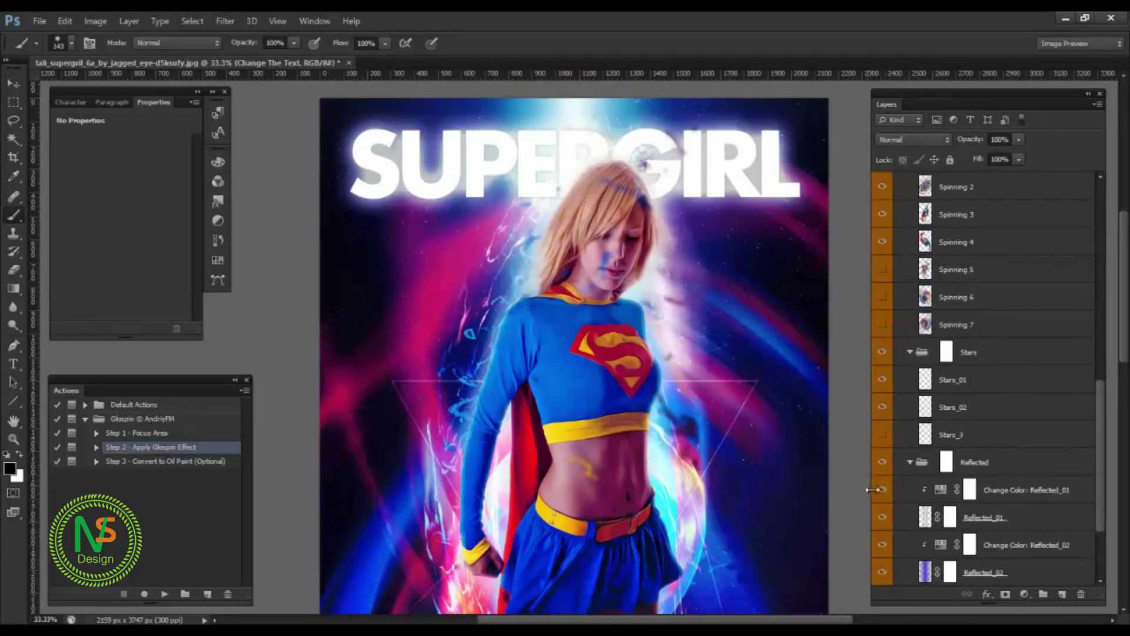
click(942, 492)
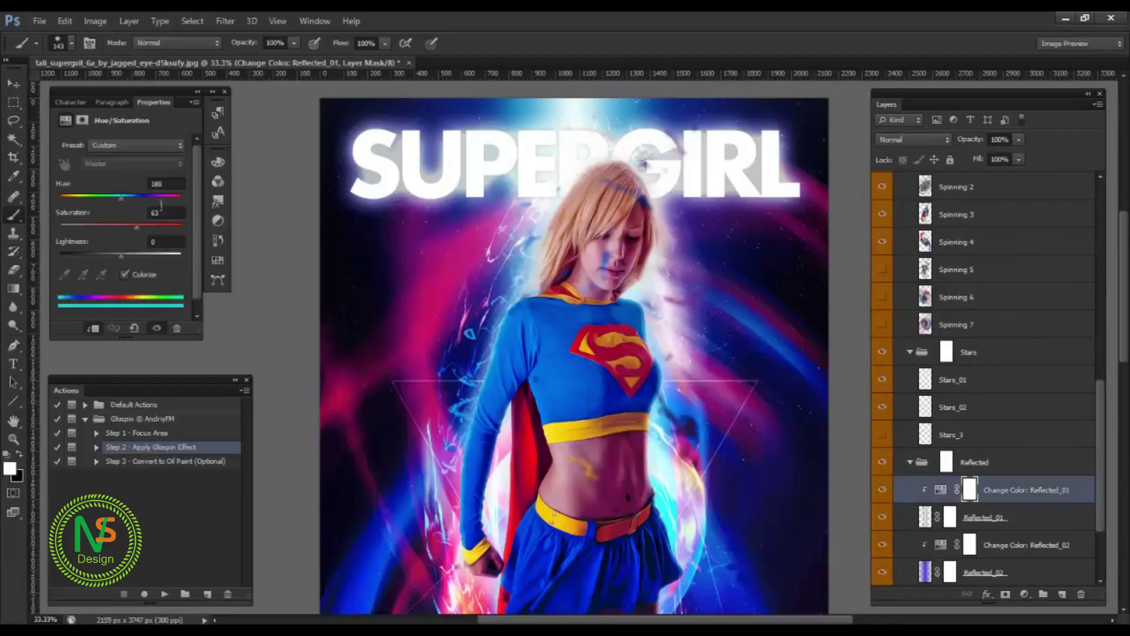
drag(118, 198, 158, 198)
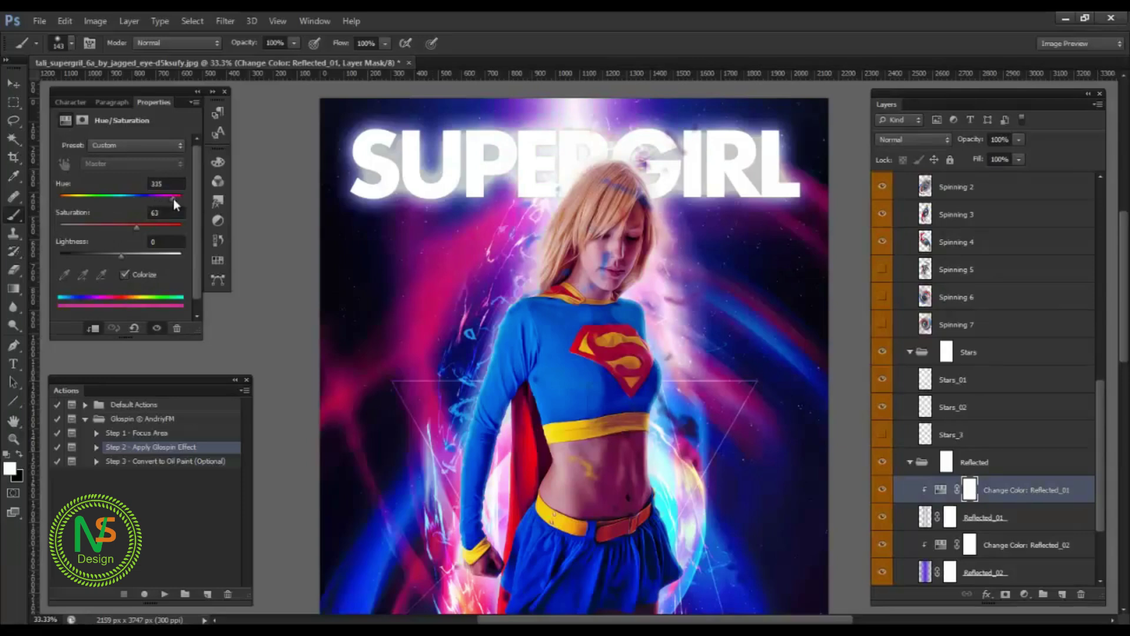
Set the Change Color: Reflected_01 hue to 194, and the Change Color: Reflected_02 adjustment to hue 293 and saturation 29.
drag(173, 199, 126, 204)
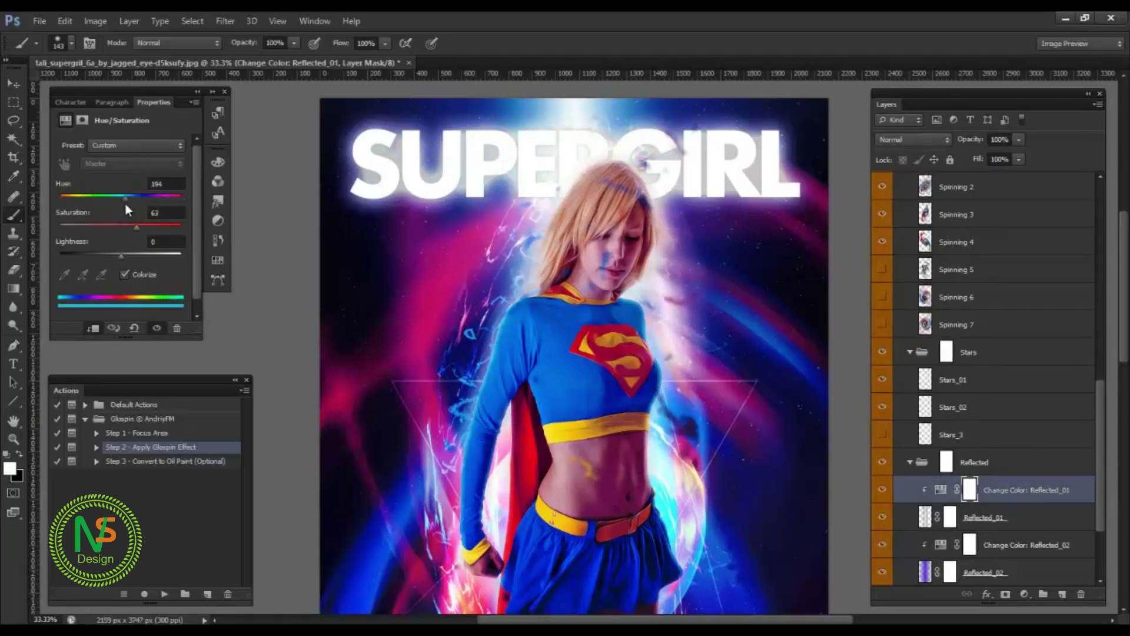
scroll(942, 513, down, 3)
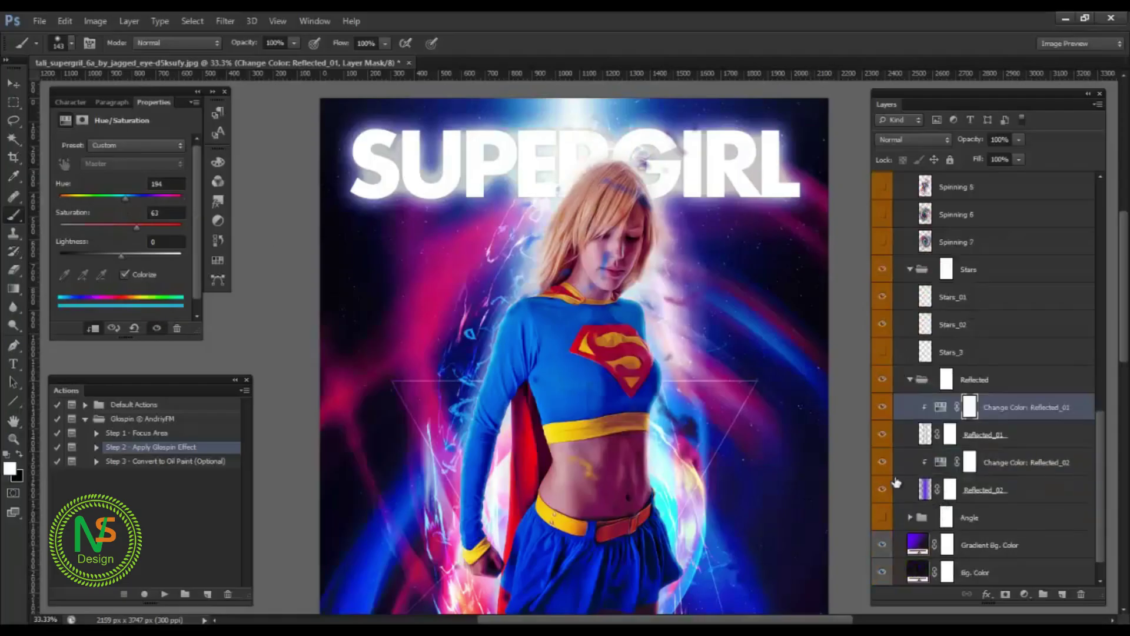
click(882, 492)
click(882, 494)
click(940, 462)
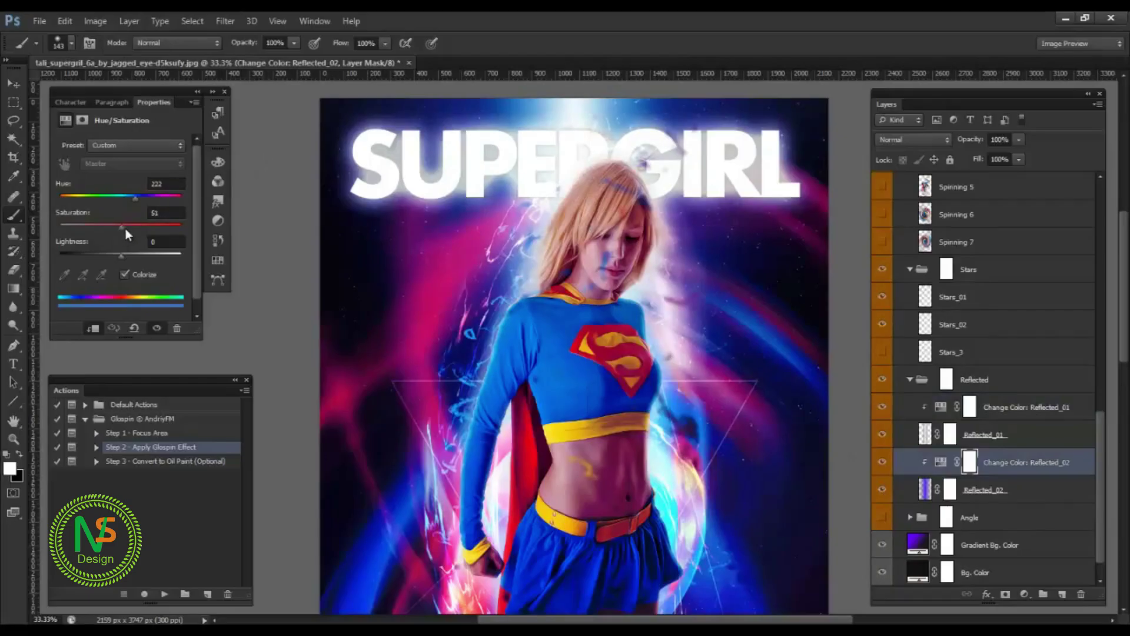
drag(137, 231, 159, 198)
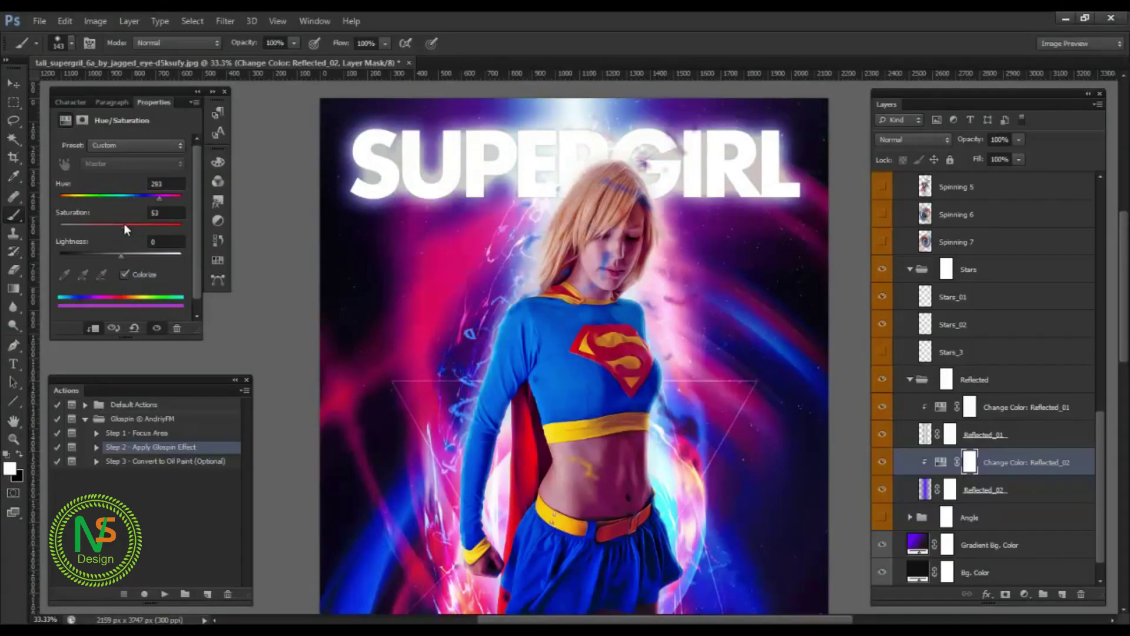
drag(112, 227, 83, 228)
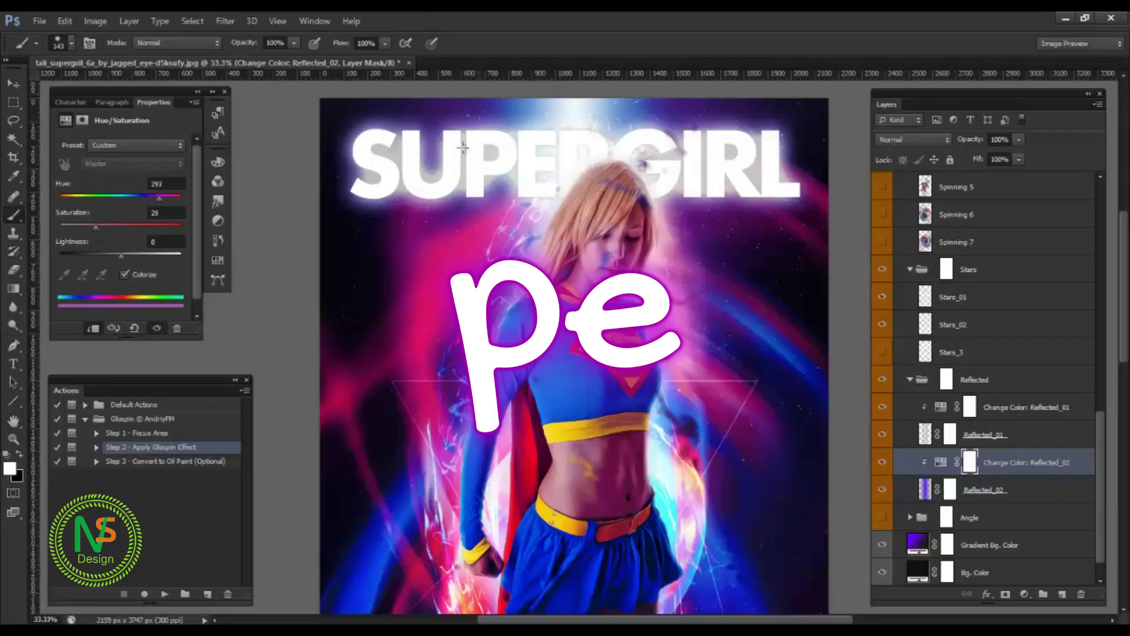
Show the Angle group and collapse the Reflected, Stars and Spinning groups in the layer stack.
click(881, 517)
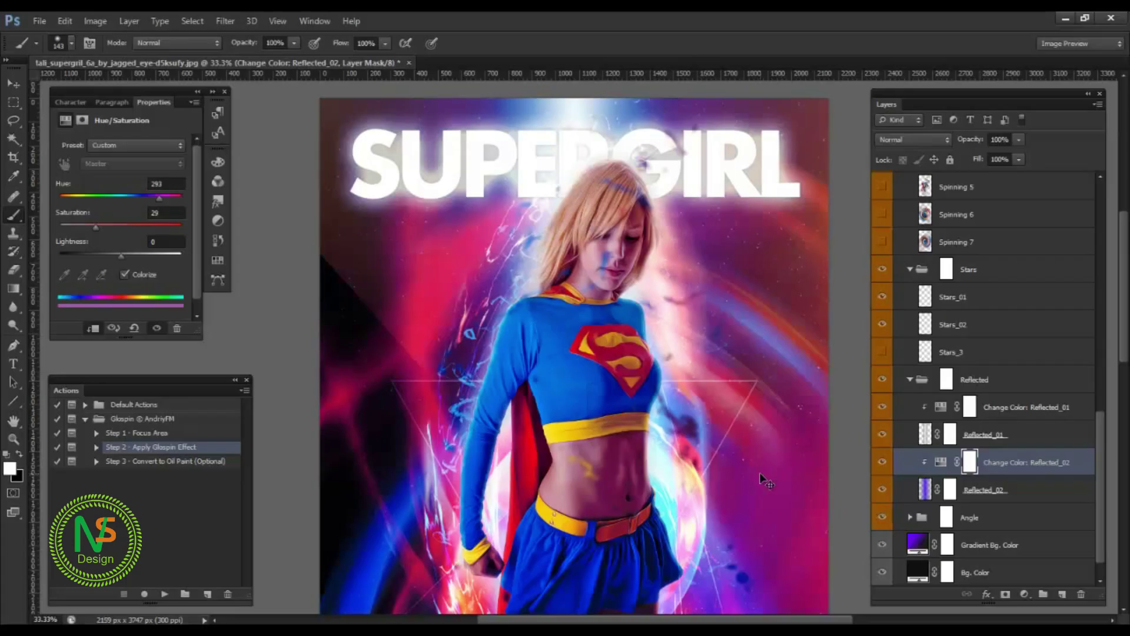
key(ctrl+minus)
drag(689, 415, 716, 360)
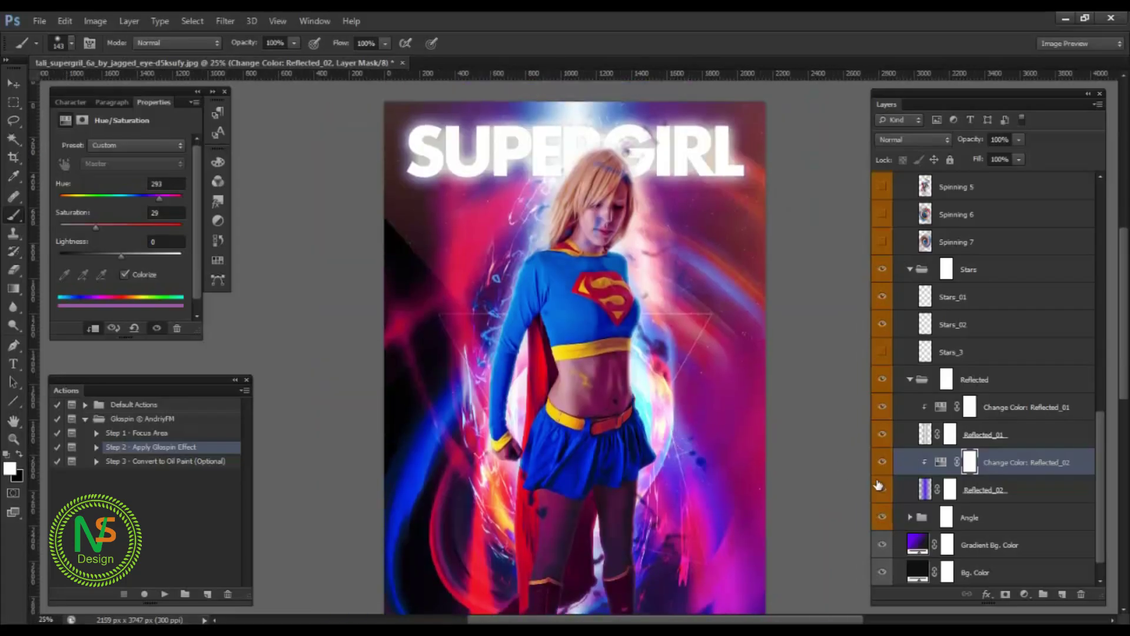
click(909, 381)
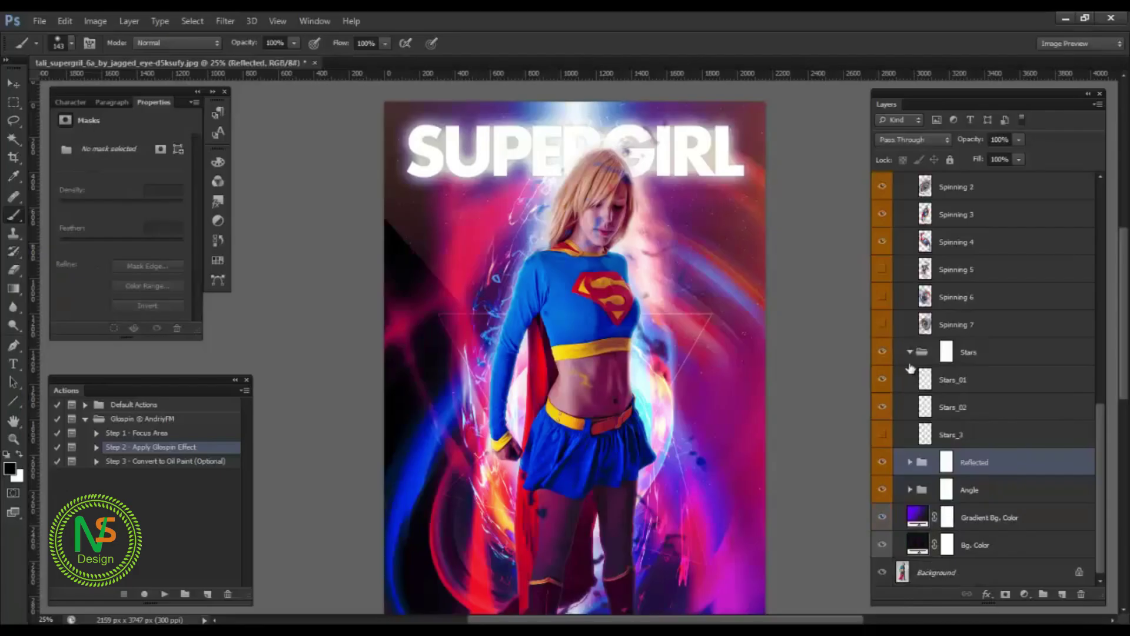
click(910, 353)
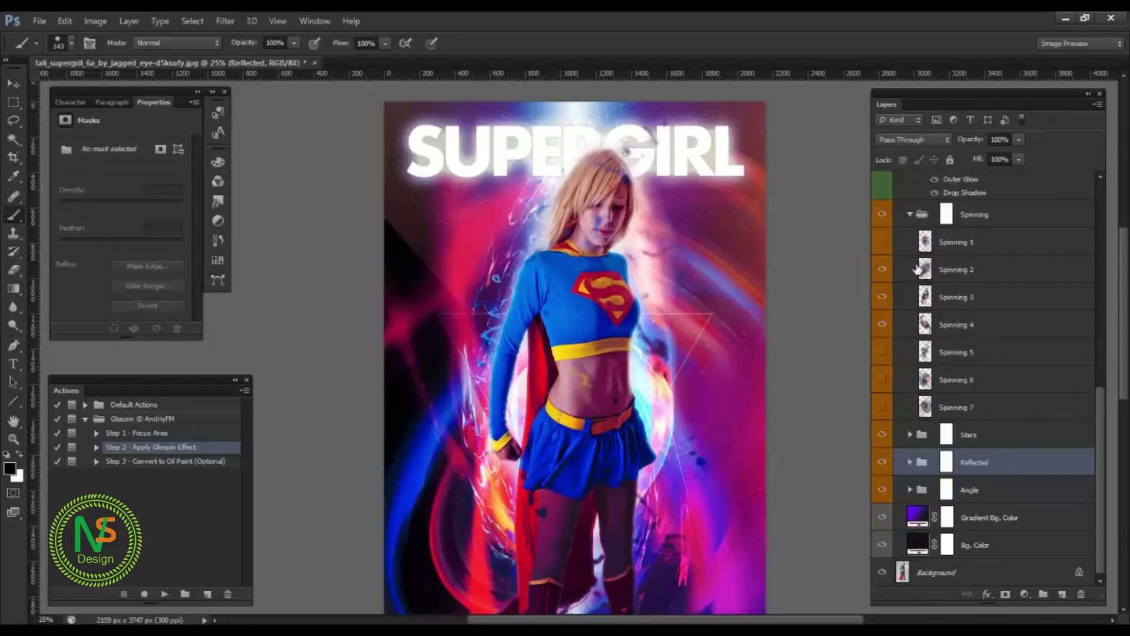
click(910, 215)
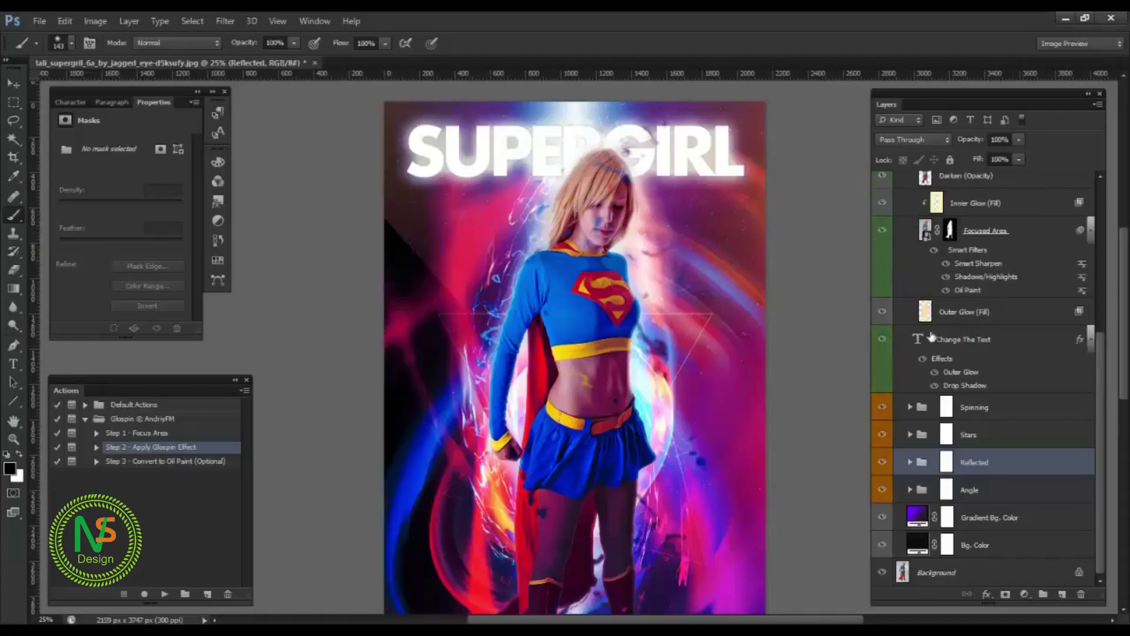
In the Angle group, set the Change Color: Angle_01 adjustment's hue to 289 and lower its saturation.
click(910, 490)
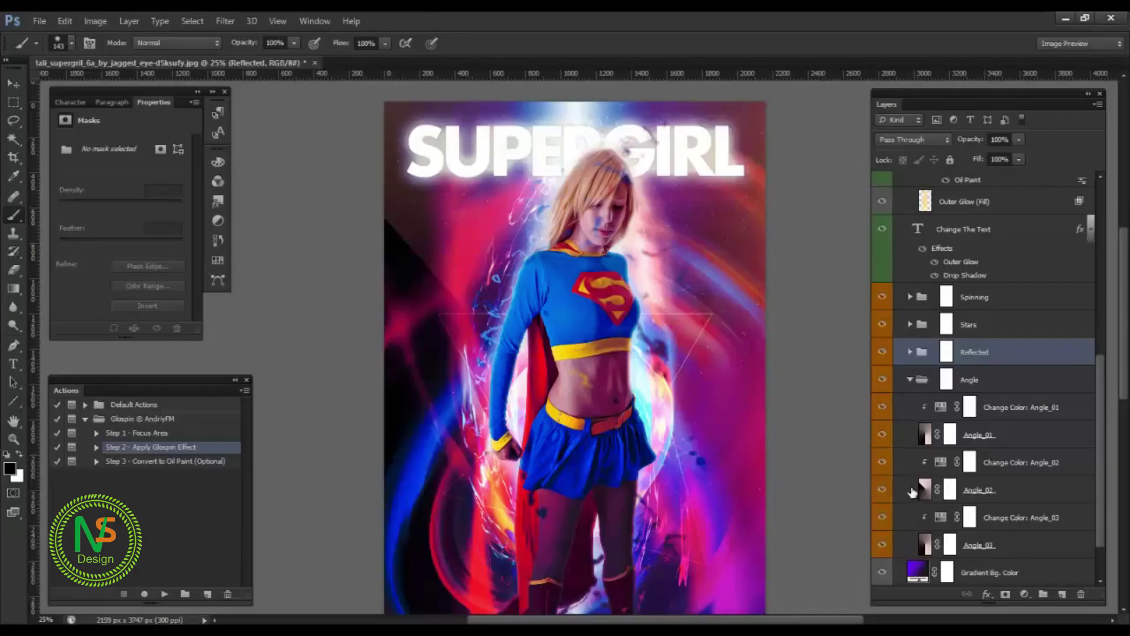
click(882, 439)
click(882, 436)
click(970, 407)
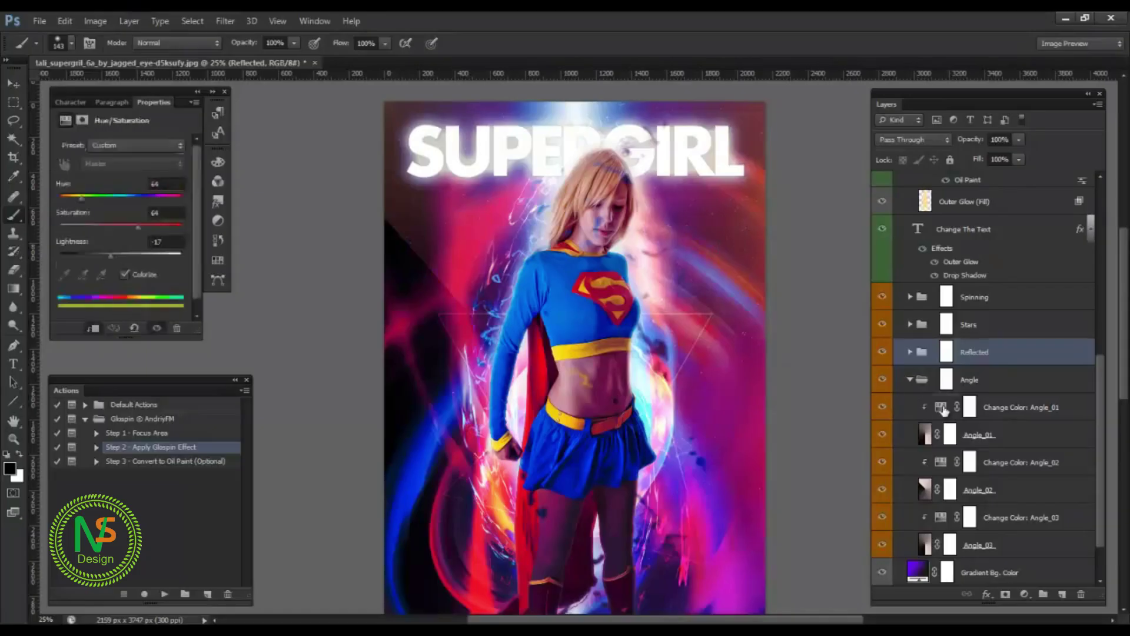
drag(86, 196, 158, 196)
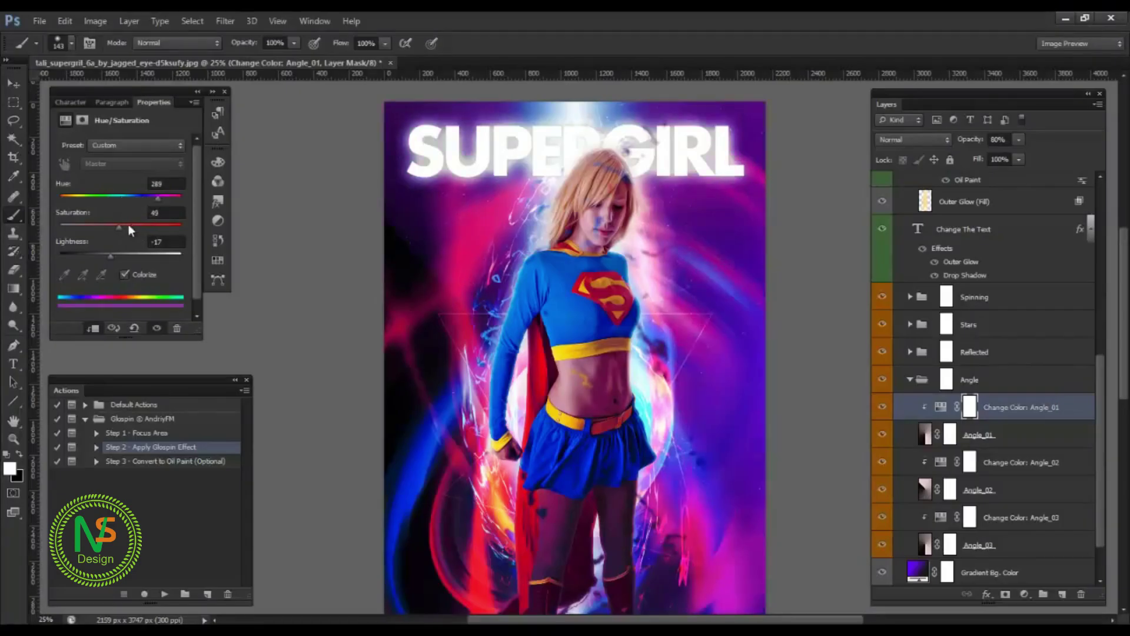
drag(114, 234, 129, 236)
Set Change Color: Angle_02 to hue 152 and saturation 36, and Change Color: Angle_03 to hue 106 and saturation 80.
click(1014, 465)
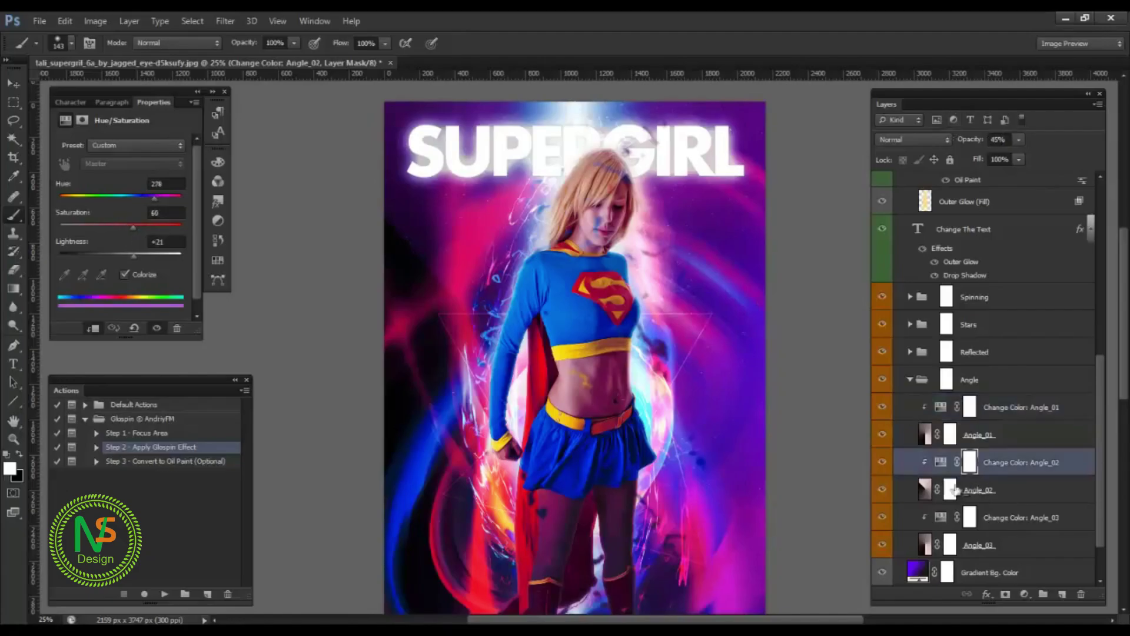
drag(154, 198, 105, 226)
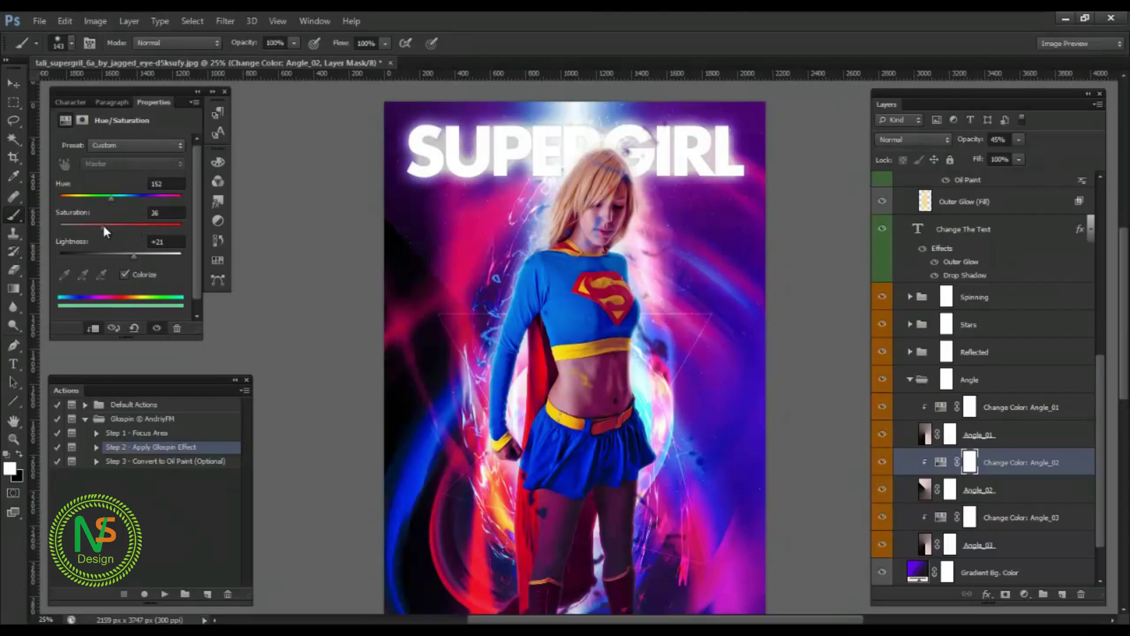
click(941, 522)
drag(152, 202, 162, 225)
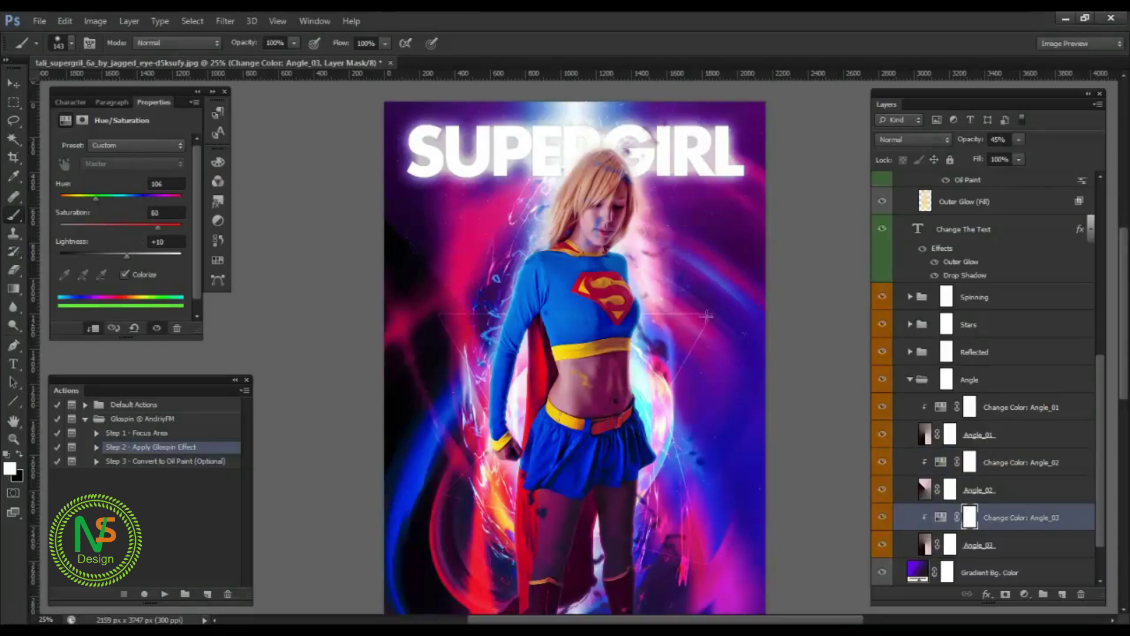
Reduce the Angle group's opacity to 70% and compare the poster with and without the group.
click(993, 388)
drag(973, 143, 962, 145)
click(1057, 586)
click(1056, 586)
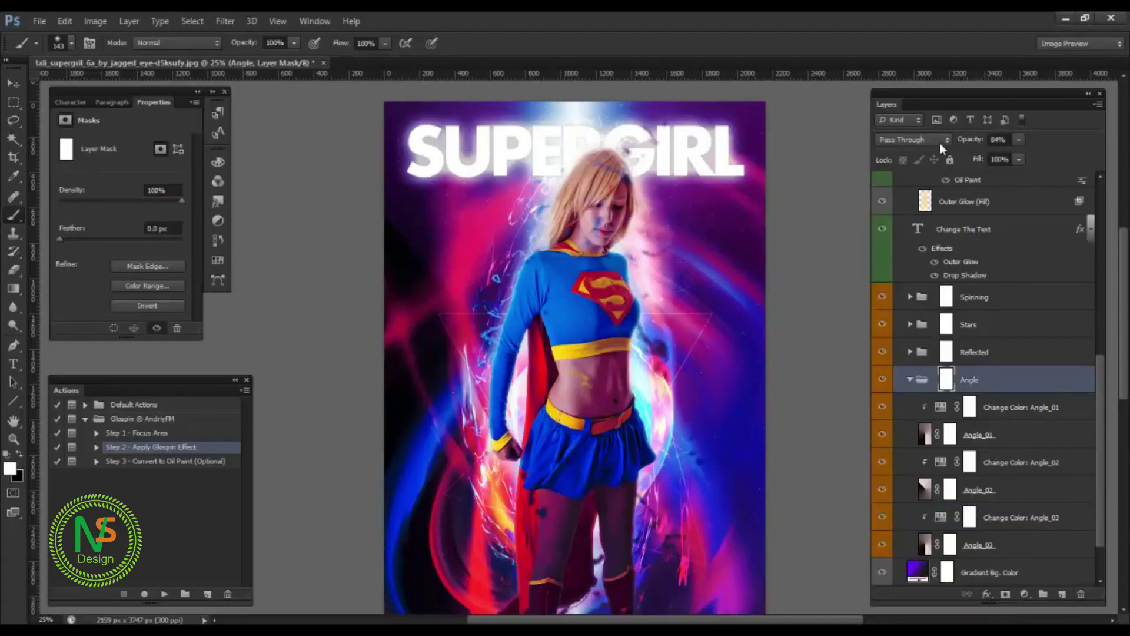
mouse_move(970, 140)
mouse_down()
mouse_move(1002, 144)
mouse_move(946, 147)
mouse_move(985, 150)
mouse_up()
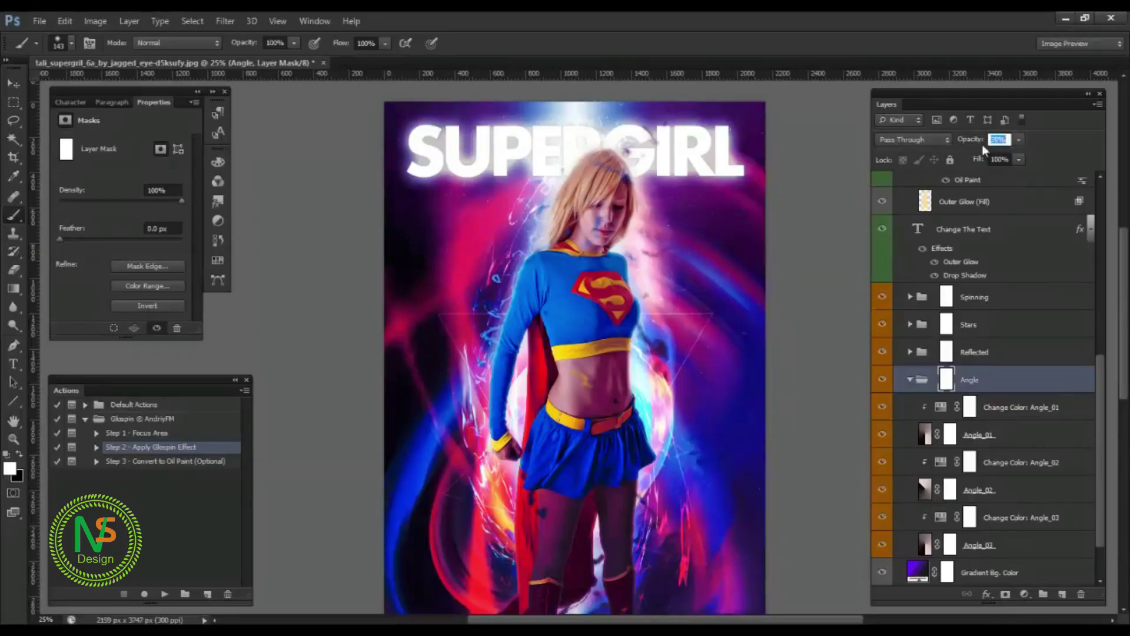
click(884, 383)
click(884, 383)
Paint black with the Brush on the Angle group's mask along the upper-left edge of the poster.
click(21, 455)
key(Caps_Lock)
drag(386, 206, 408, 206)
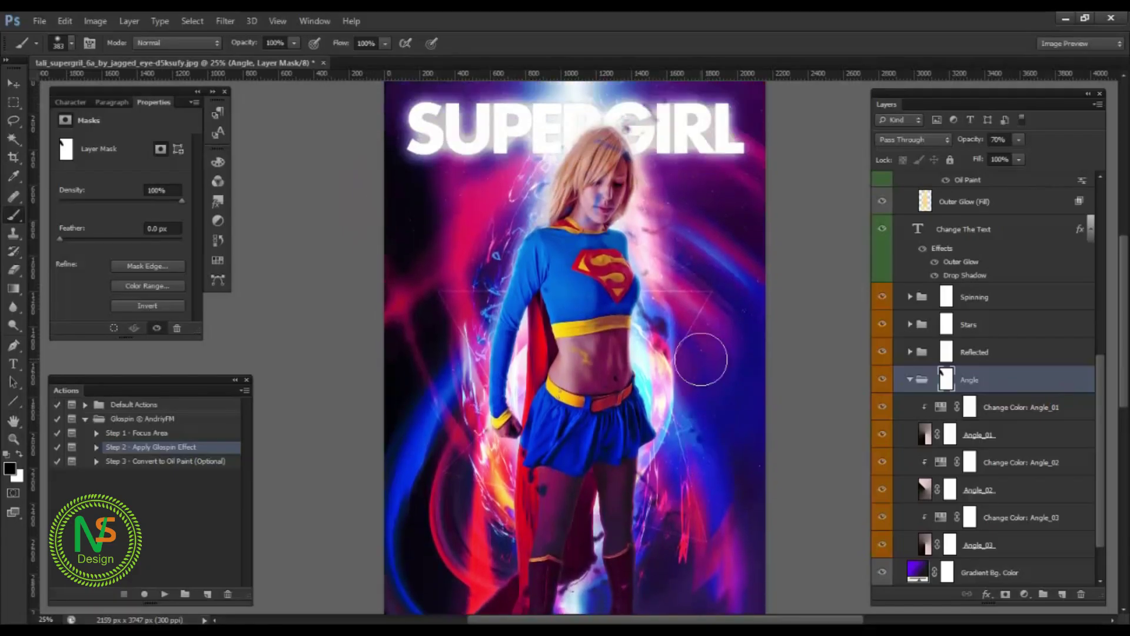
Compare the finished effect with the original photo on the Background layer.
scroll(986, 502, down, 2)
alt+click(882, 572)
alt+click(883, 572)
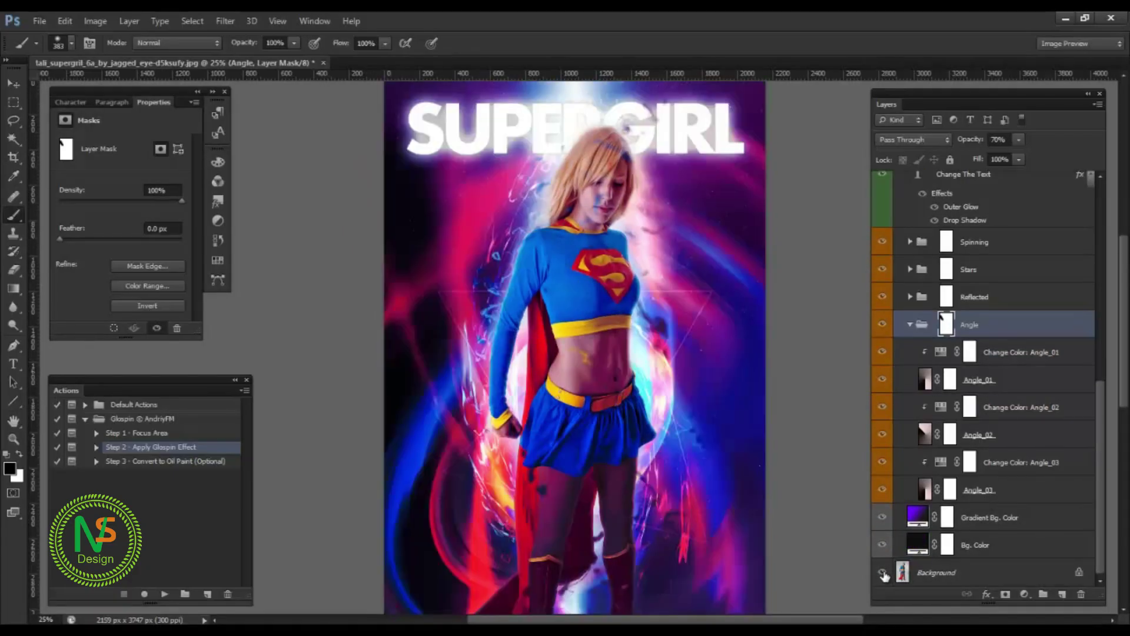
Try gradient presets such as Red, Green, Spectrum and Violet, Green, Orange on the Gradient Bg. Color fill, then cancel the edits.
double_click(922, 526)
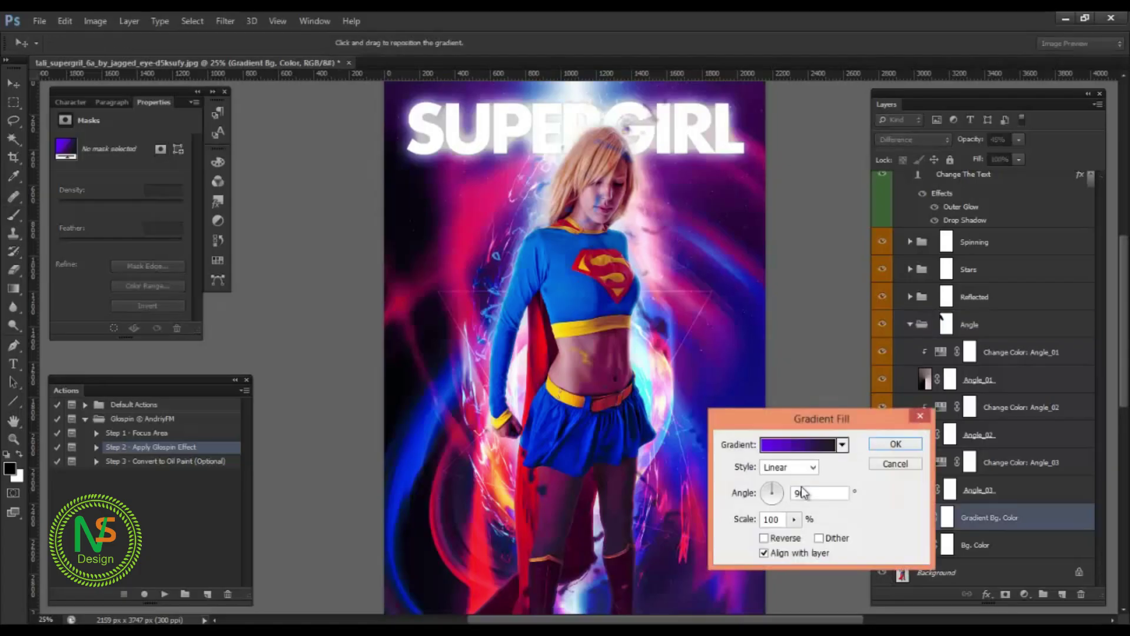
click(815, 449)
click(775, 255)
click(801, 253)
click(833, 233)
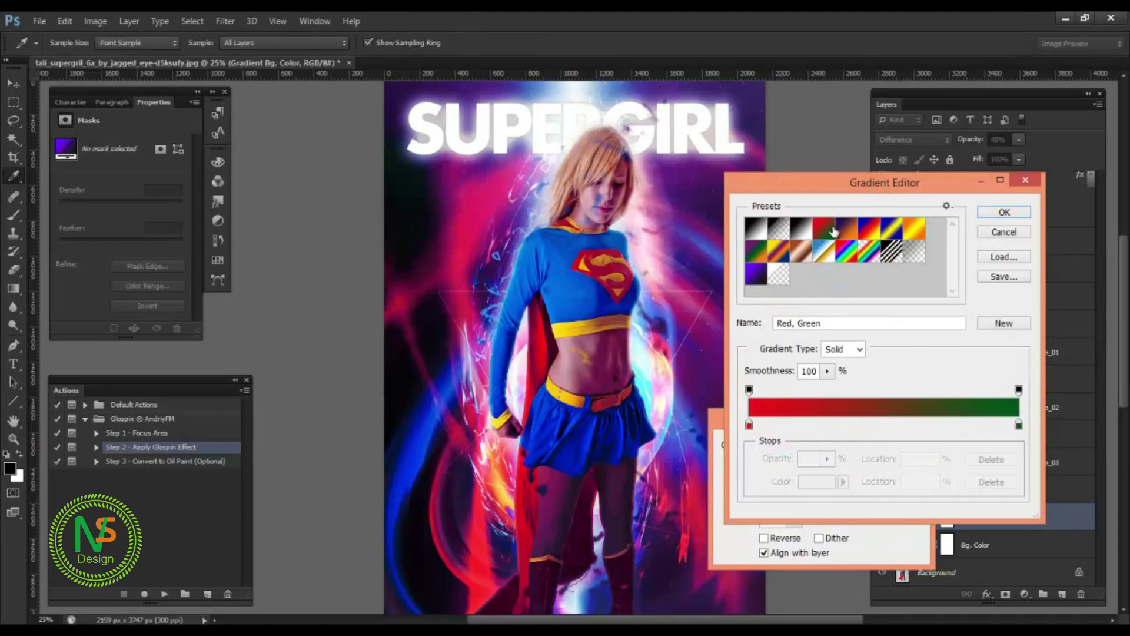
click(877, 232)
click(845, 254)
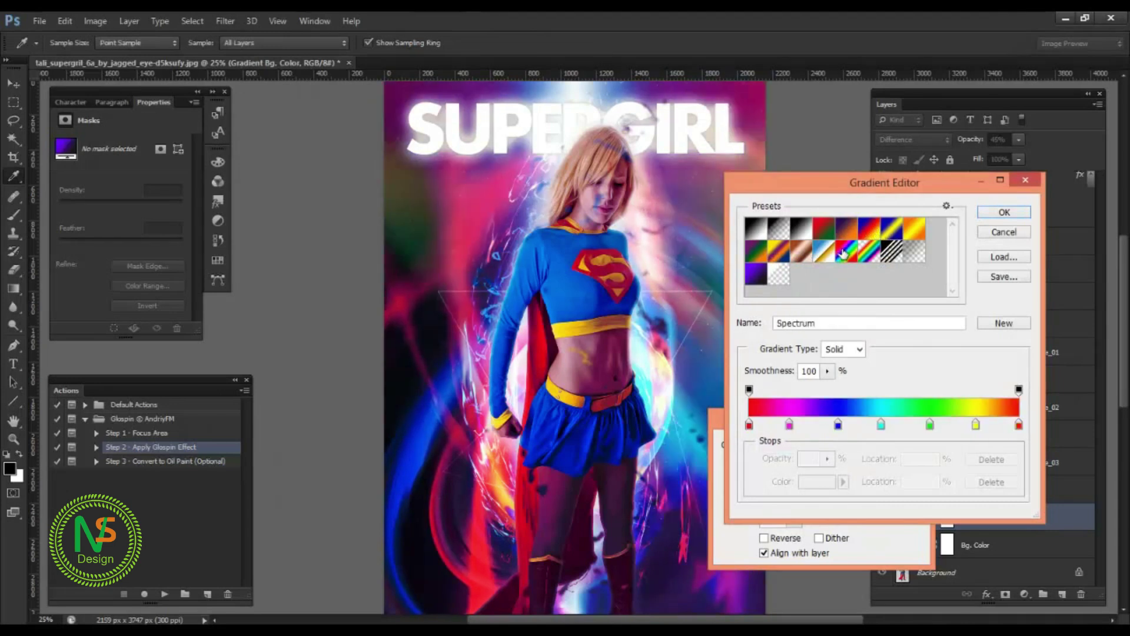
click(756, 252)
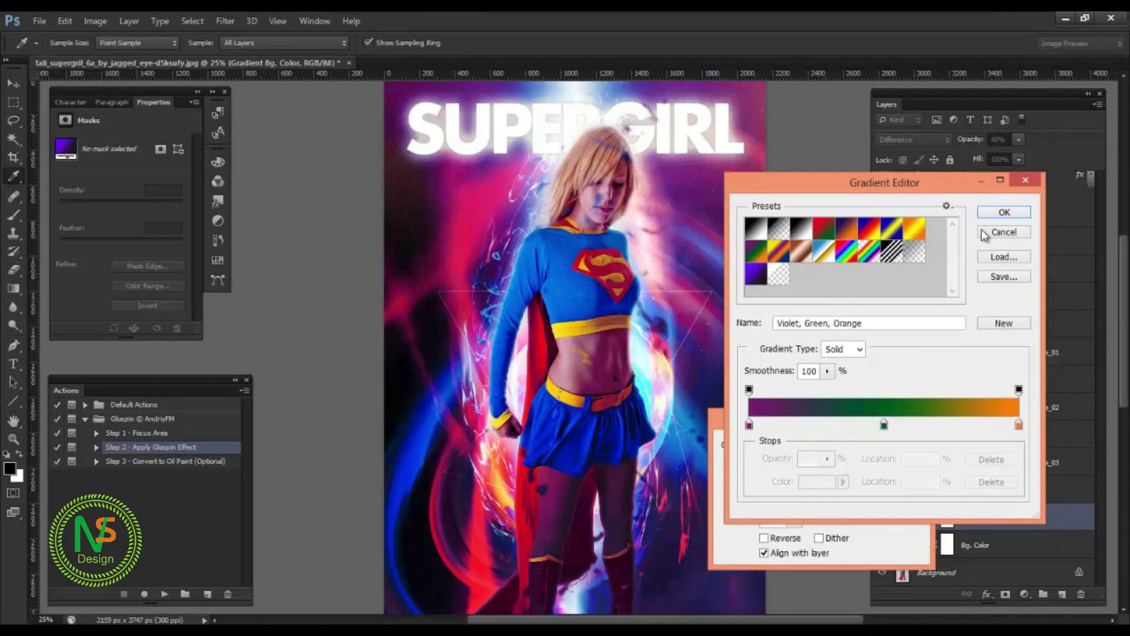
click(1004, 232)
click(906, 464)
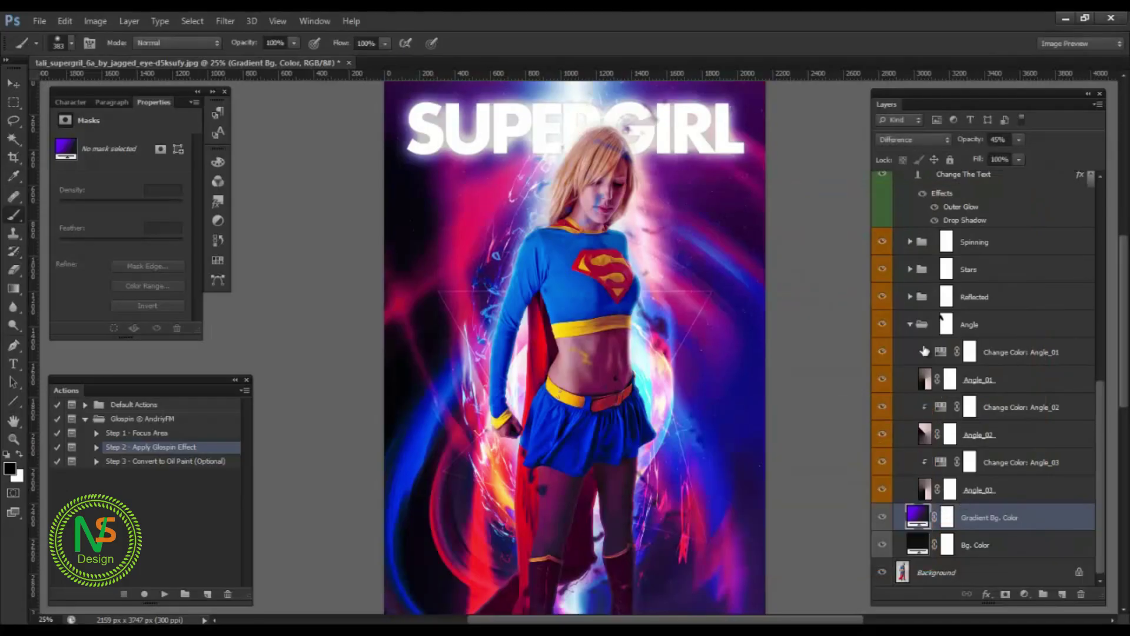
Collapse the Angle group and raise the opacity of the Darken (Opacity) and Lighten (Opacity) layers in the Main Photo group.
click(911, 326)
scroll(918, 338, up, 3)
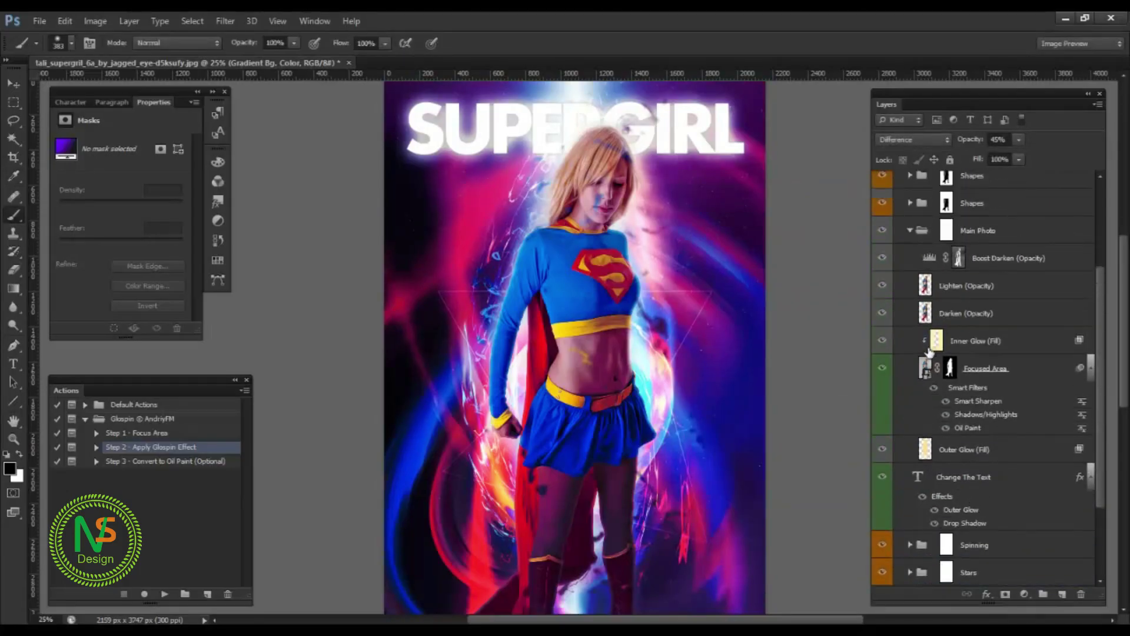
click(942, 313)
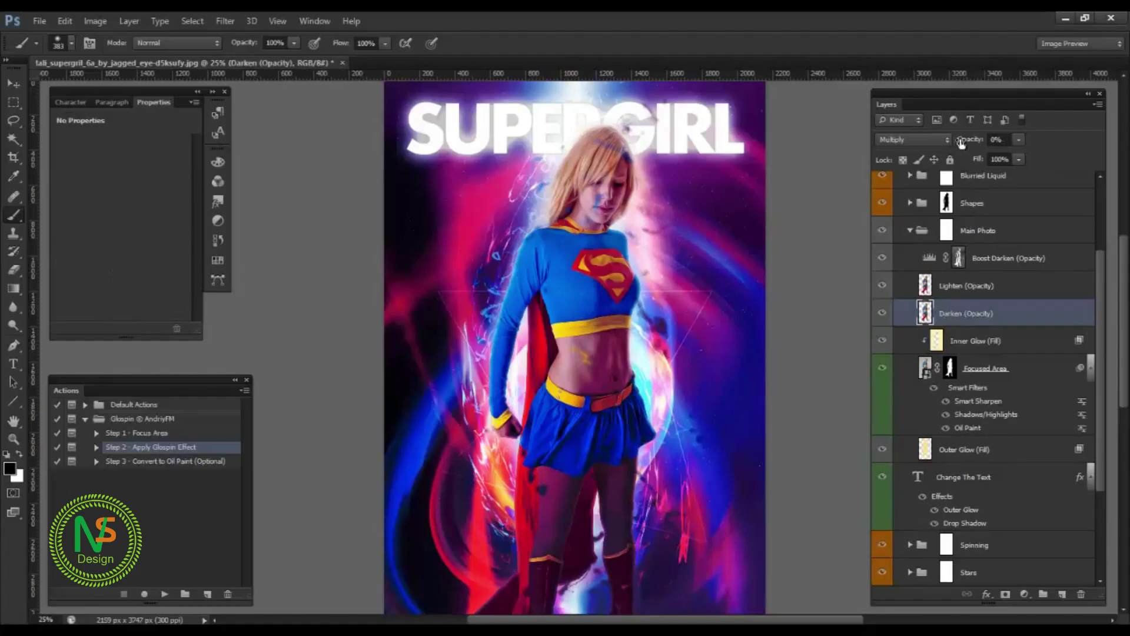
drag(971, 142, 1013, 141)
click(947, 289)
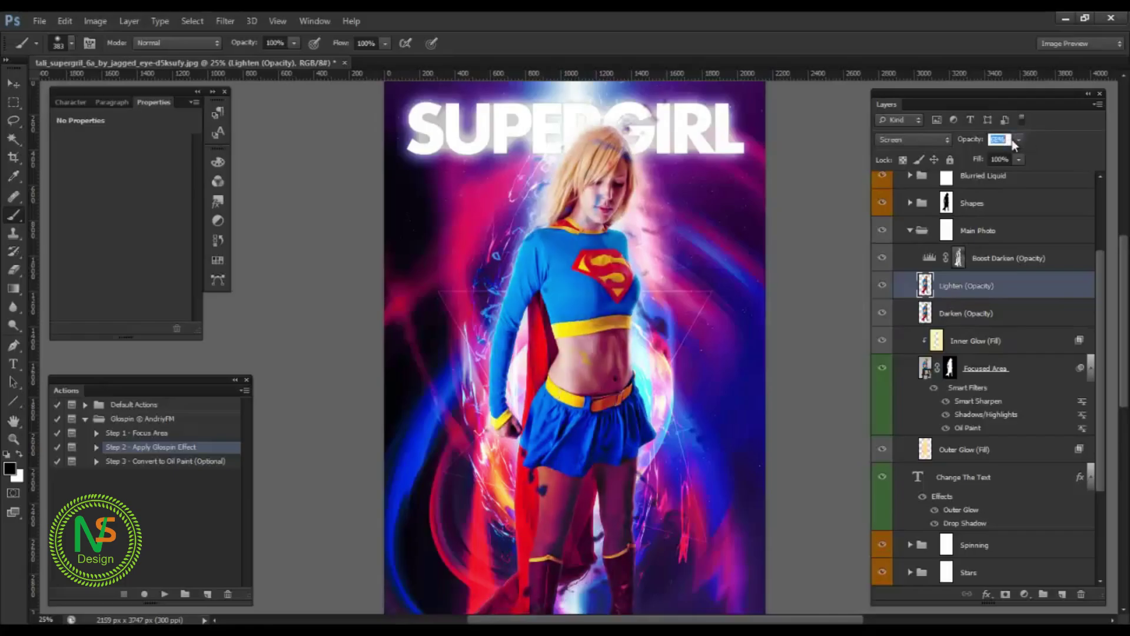
Set the opacity of the Boost Darken (Opacity) adjustment in the Main Photo group to 21%.
click(990, 263)
drag(973, 142, 991, 141)
key(ctrl+plus)
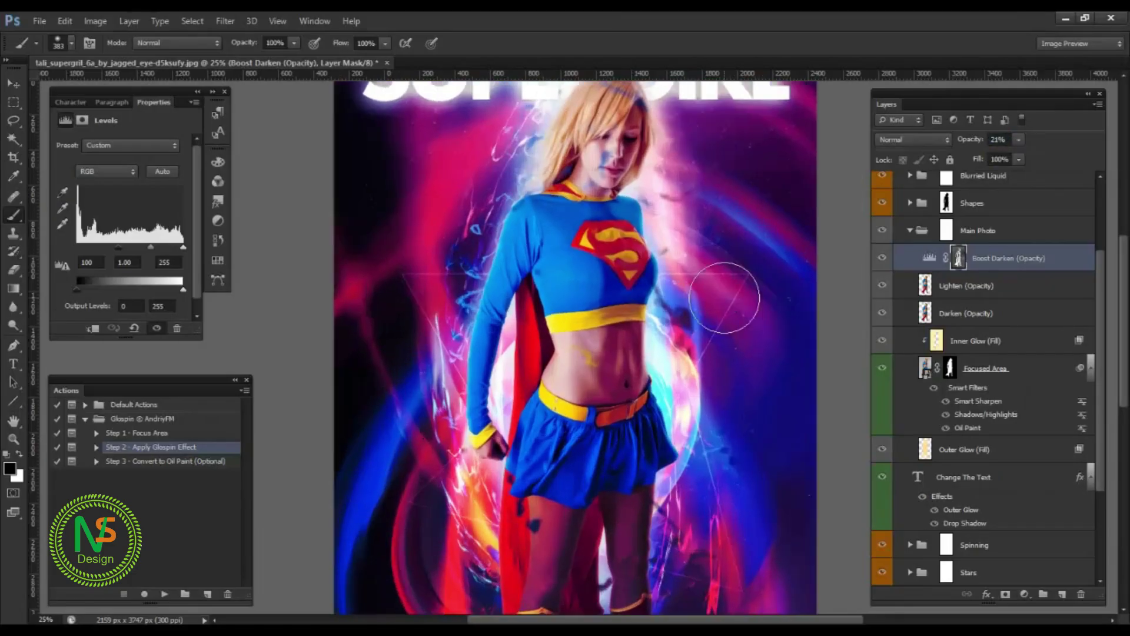
scroll(716, 306, up, 2)
drag(681, 308, 663, 309)
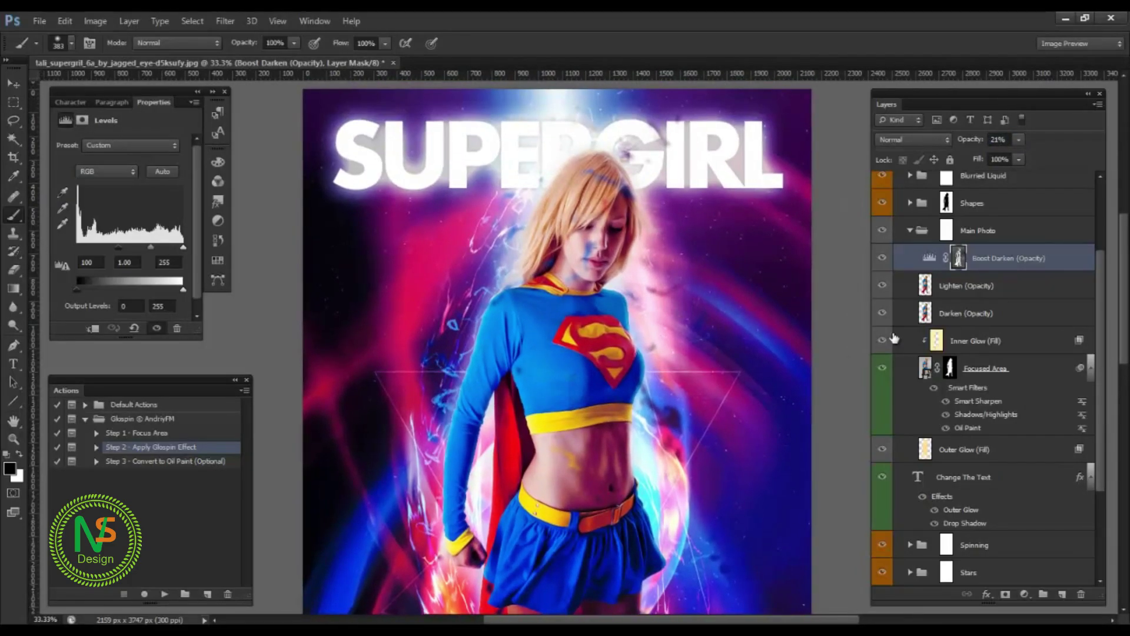
Expand the Shapes group and compare the poster with and without its triangle outlines.
scroll(1010, 289, up, 3)
click(910, 288)
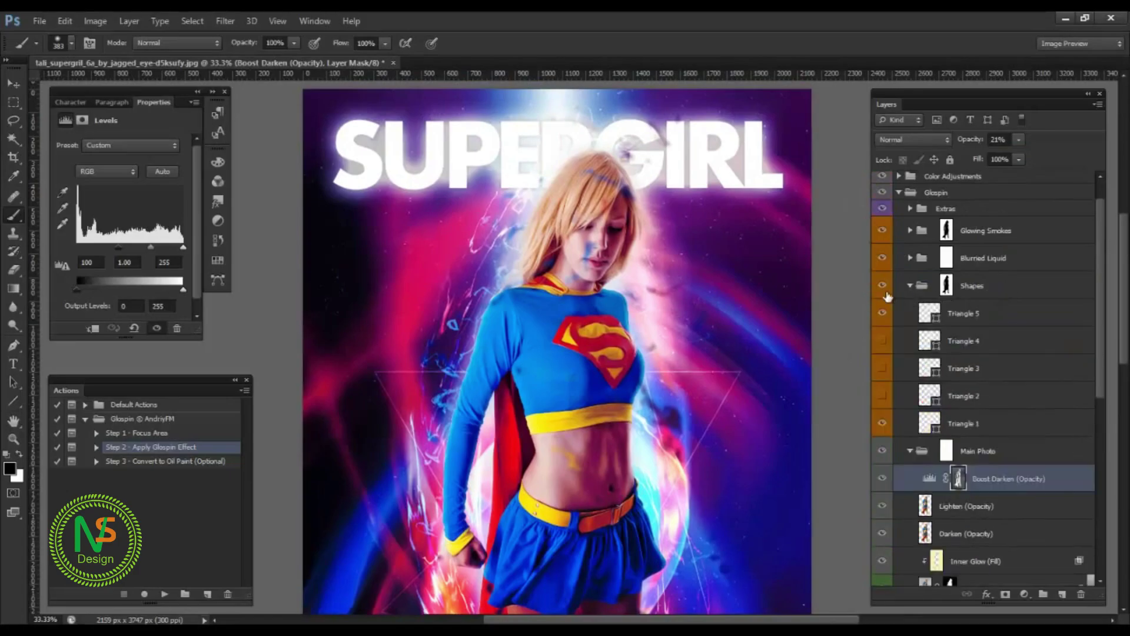
click(882, 287)
click(881, 287)
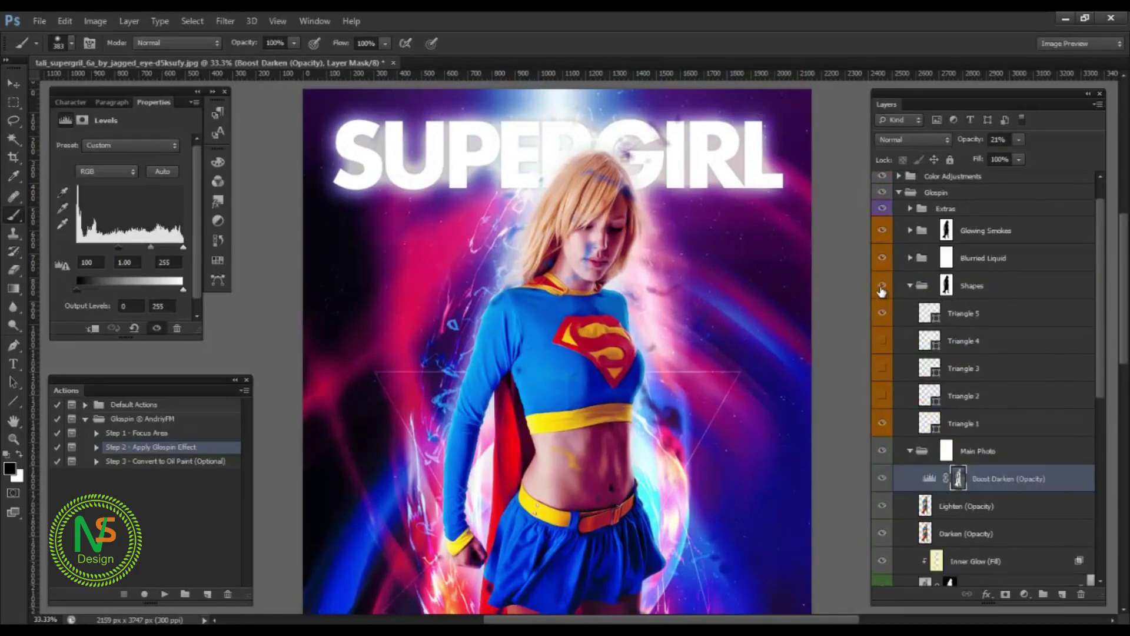
Move the Triangle 5 shape up so its upper edge sits just below the SUPERGIRL title.
click(965, 320)
key(v)
drag(567, 408, 569, 263)
key(ctrl+z)
drag(656, 395, 645, 243)
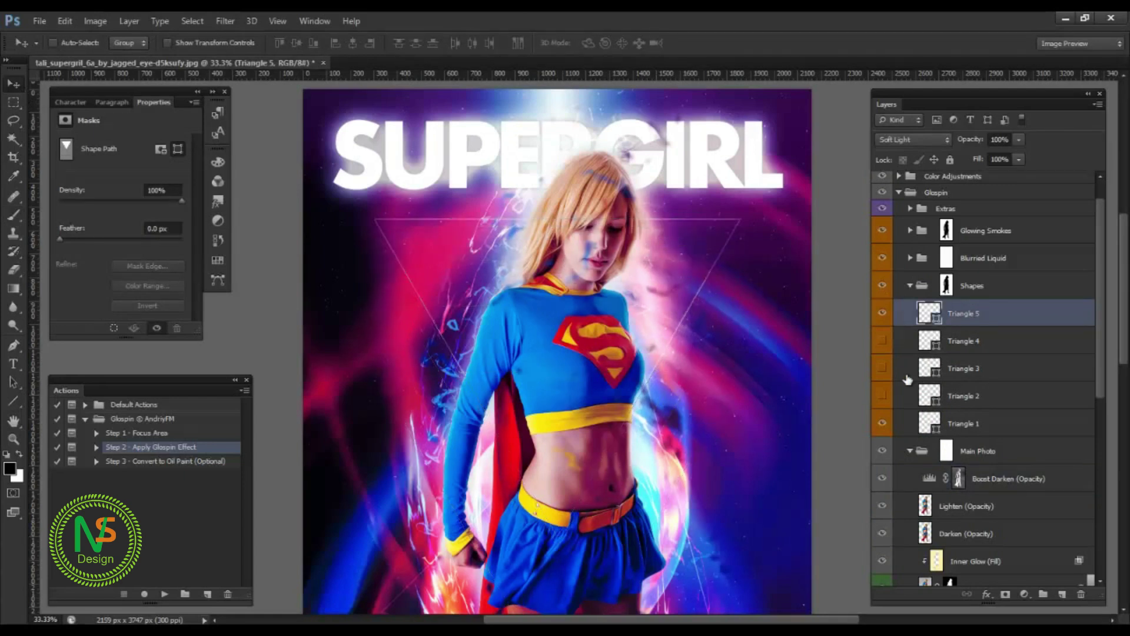
Show the Triangle 4 shape and move it up behind the figure so it overlaps Triangle 5.
click(939, 353)
click(882, 341)
drag(560, 473, 539, 241)
Show the Triangle 3 shape and move it toward the upper-left area of the poster.
click(884, 373)
click(964, 373)
drag(690, 377, 349, 182)
Show the Triangle 2 shape and move it down toward the figure's legs.
click(883, 398)
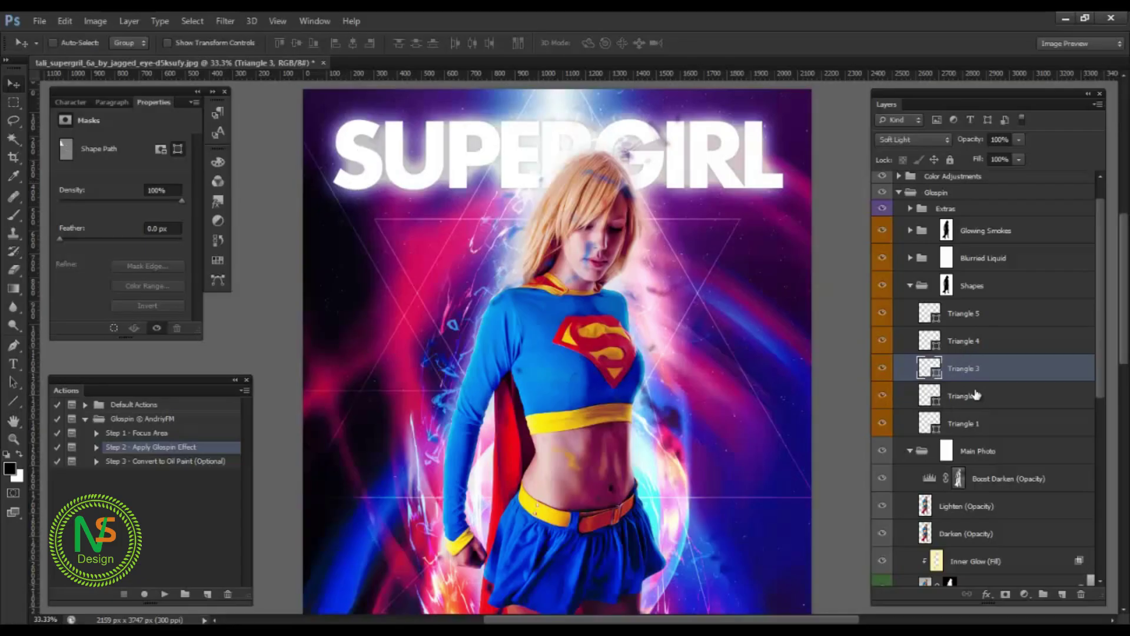
click(975, 394)
drag(642, 479, 605, 566)
scroll(603, 511, down, 6)
drag(595, 491, 614, 599)
Adjust the opacity of the upper triangle shapes, with Triangle 5 at 100%, and collapse the Shapes and Main Photo groups.
scroll(660, 490, up, 3)
drag(977, 141, 963, 144)
click(1026, 355)
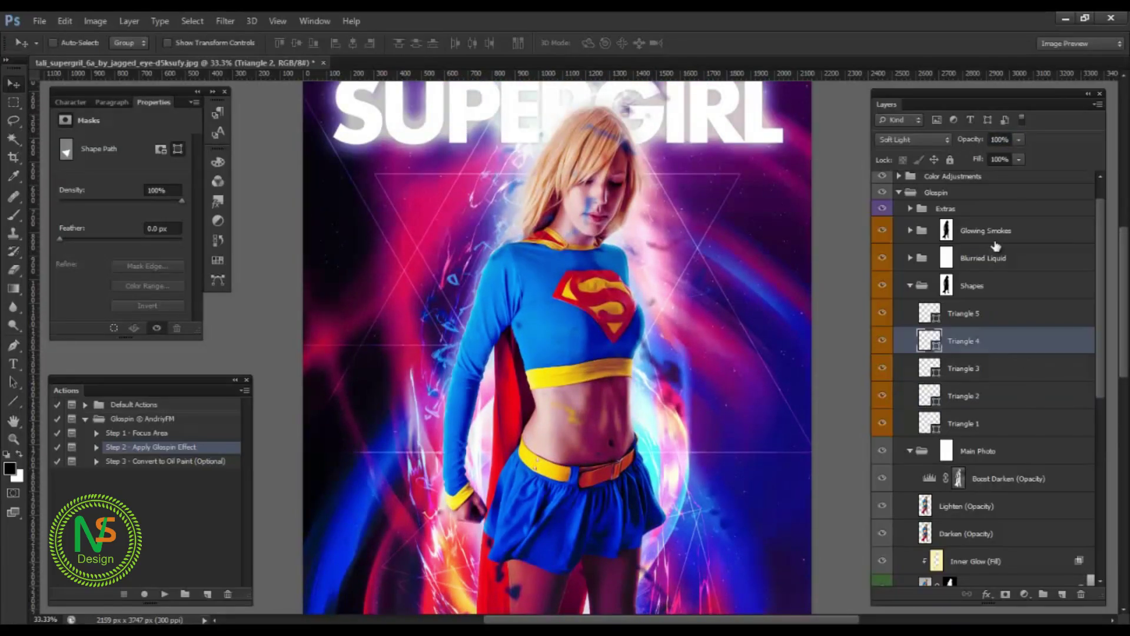
click(1023, 319)
drag(915, 146, 1042, 150)
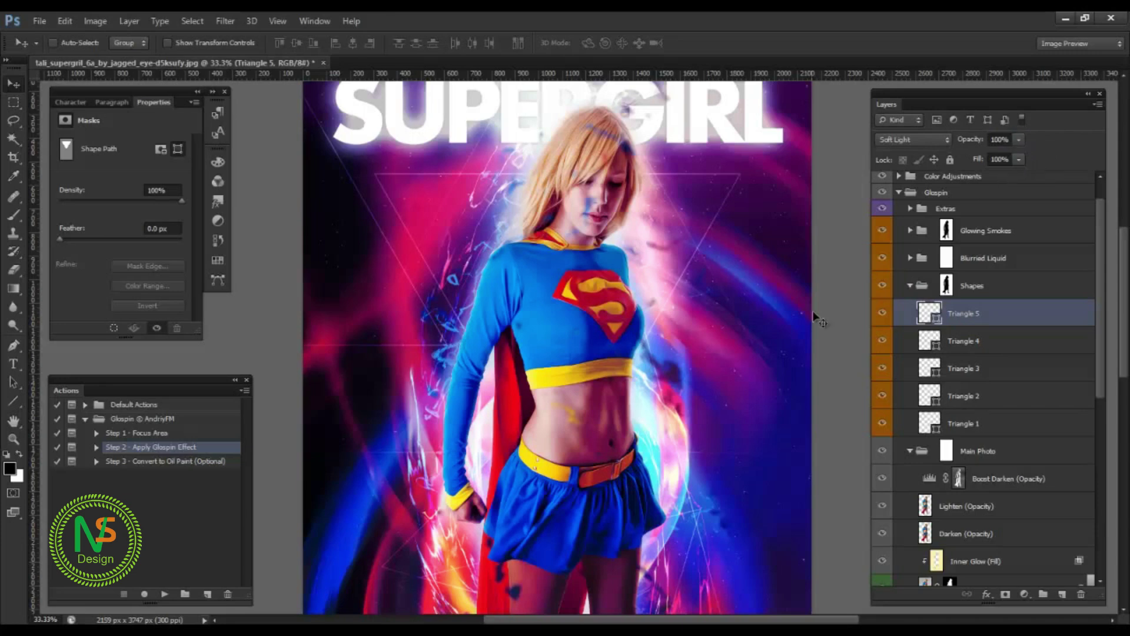
click(910, 286)
click(910, 313)
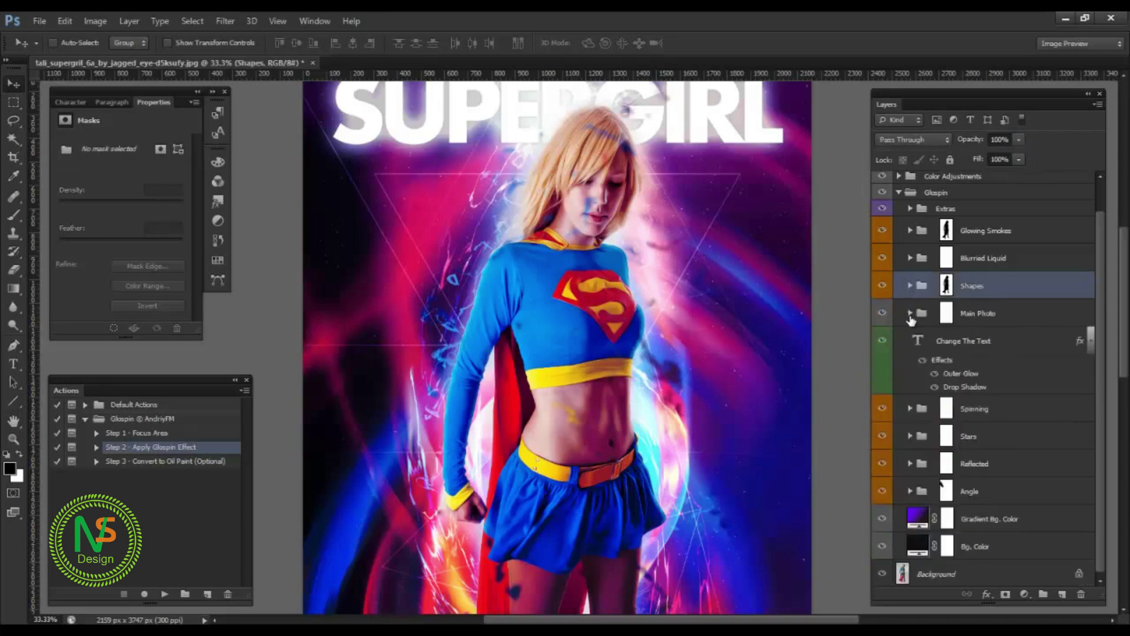
In the Blurred Liquid group, show the TBL02 layer, move it over the figure and set its opacity to 88%.
click(885, 260)
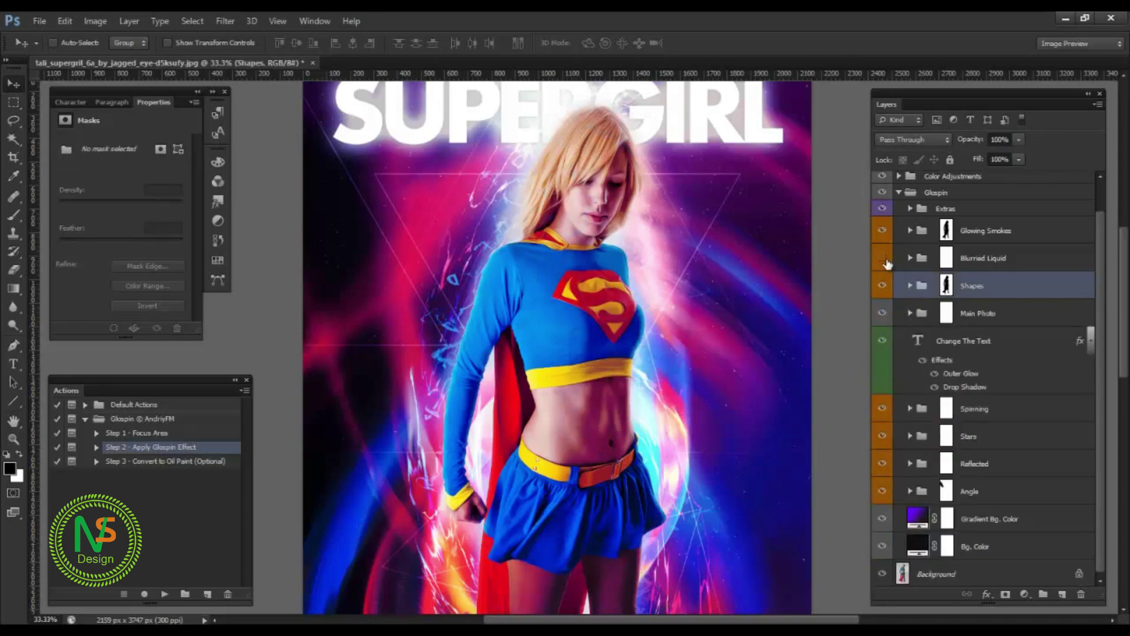
click(910, 258)
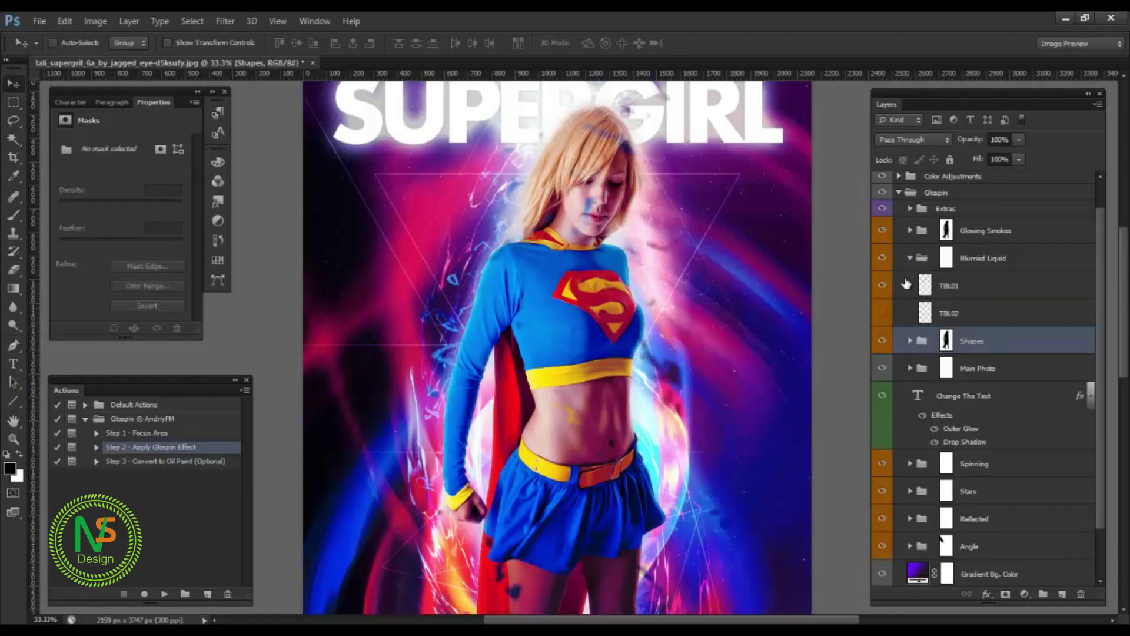
drag(885, 294, 882, 313)
click(972, 316)
drag(408, 311, 616, 326)
drag(608, 410, 559, 414)
drag(971, 146, 962, 145)
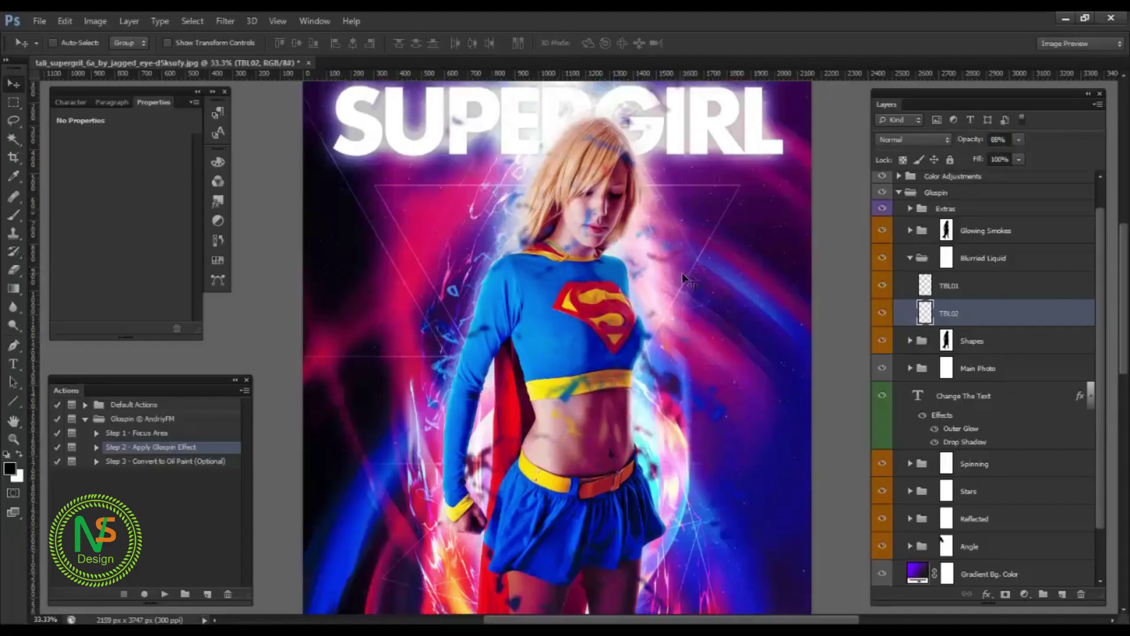
Reposition the TBL01 liquid layer around the figure's upper body, set its opacity to 68% and collapse the Blurred Liquid group.
click(982, 286)
drag(606, 269, 608, 275)
drag(609, 279, 601, 302)
click(966, 143)
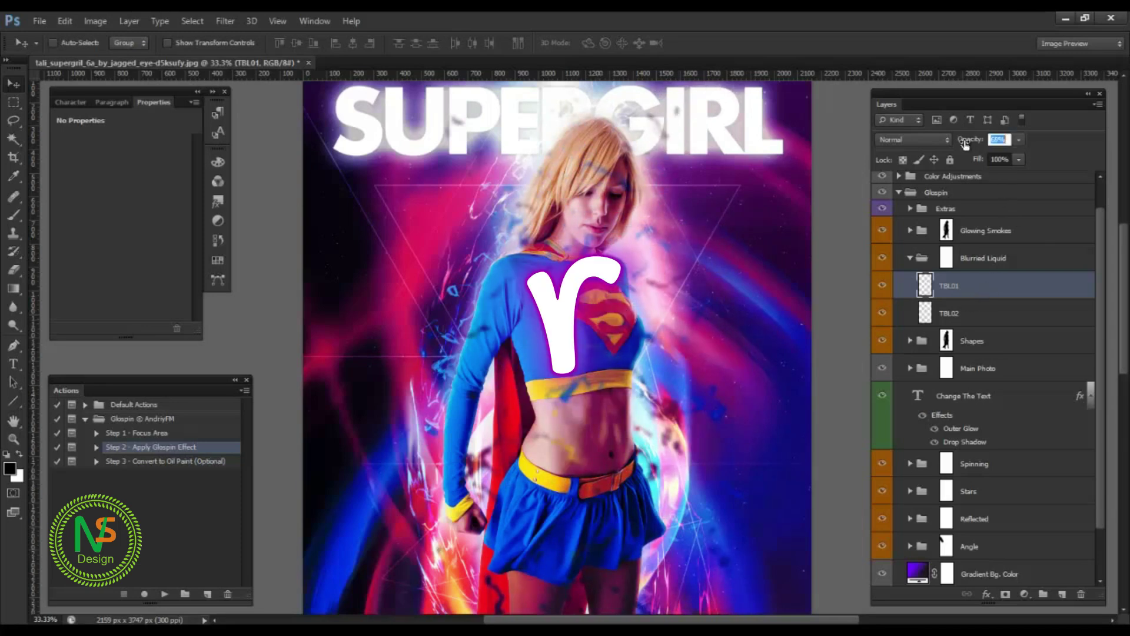
text(68)
key(Return)
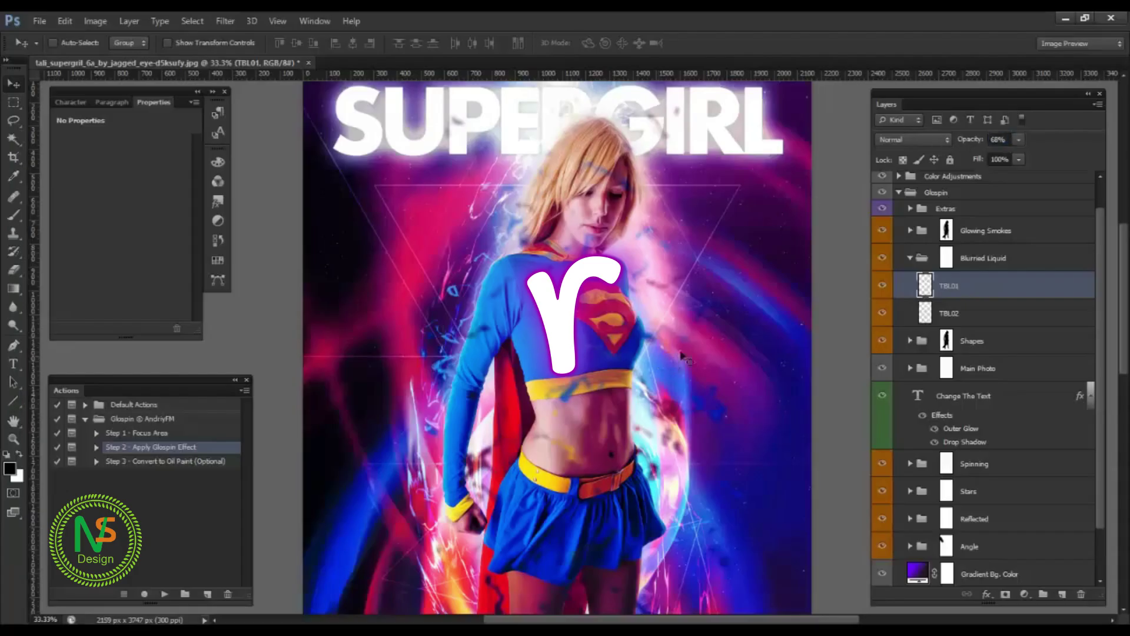
click(885, 287)
click(885, 287)
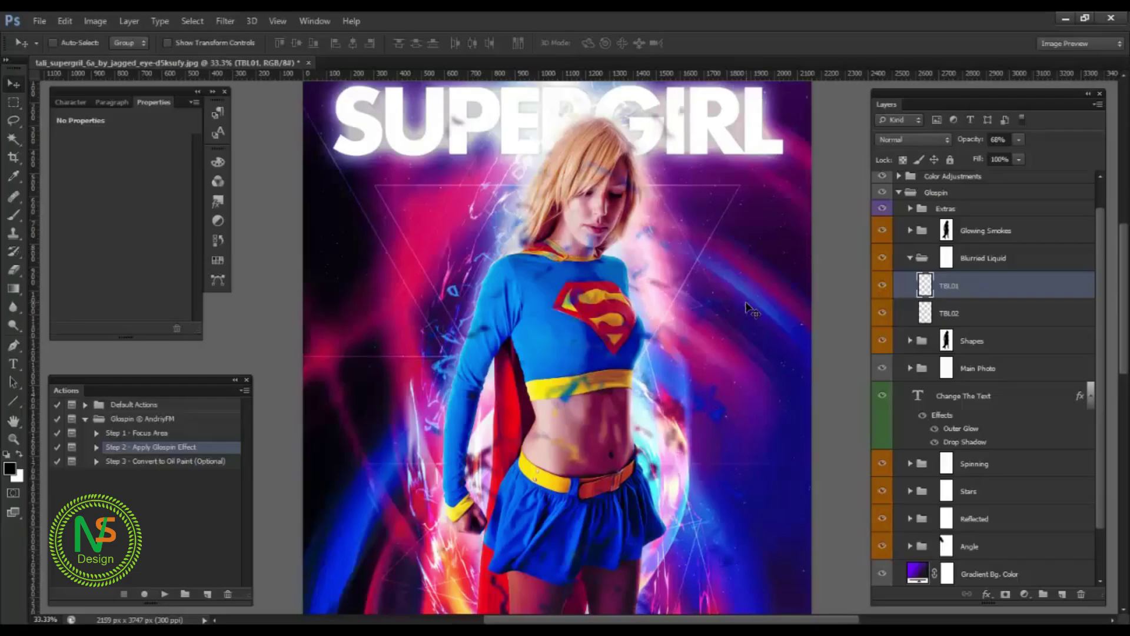
drag(617, 268, 642, 256)
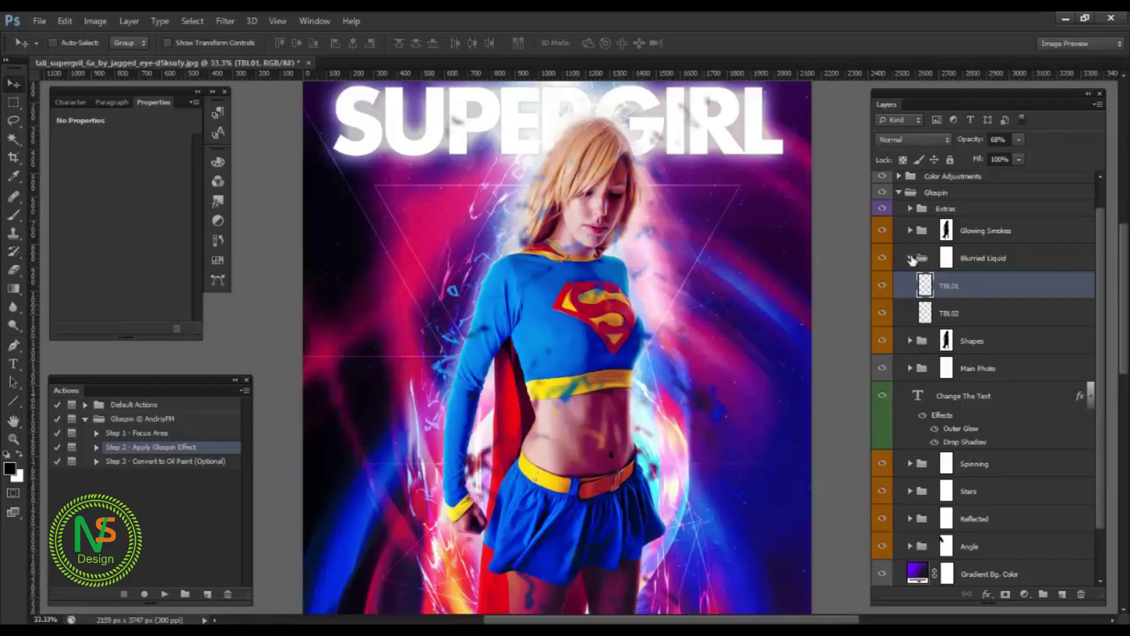
click(911, 258)
In the Glowing Smokes group, move the L01 smoke up beside the figure and shift the L02 smoke slightly down.
click(883, 232)
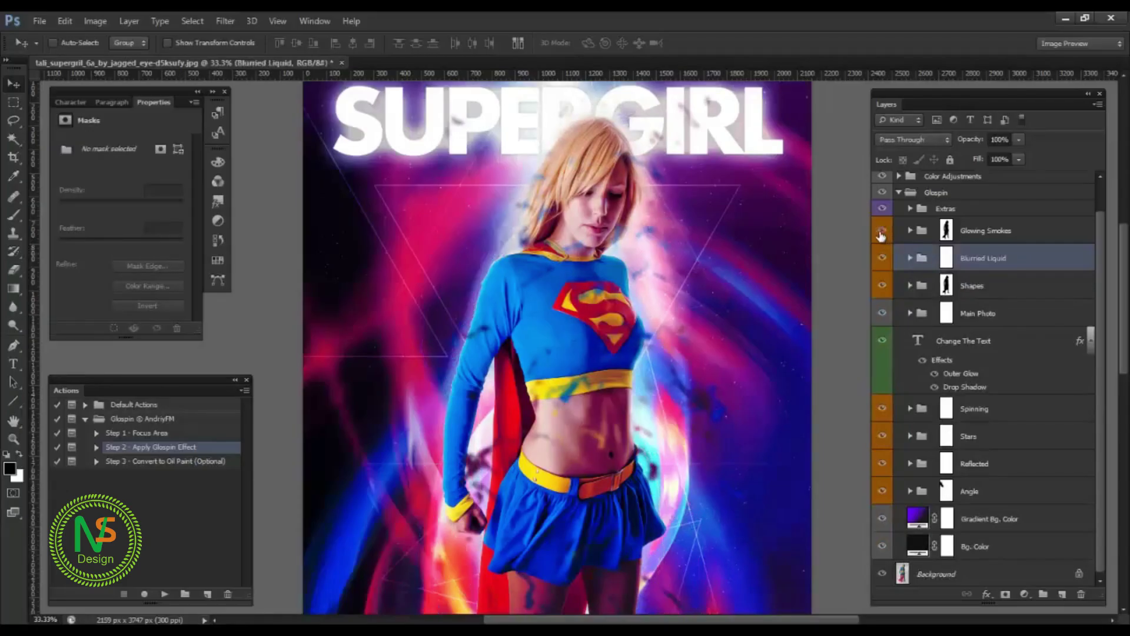
click(882, 233)
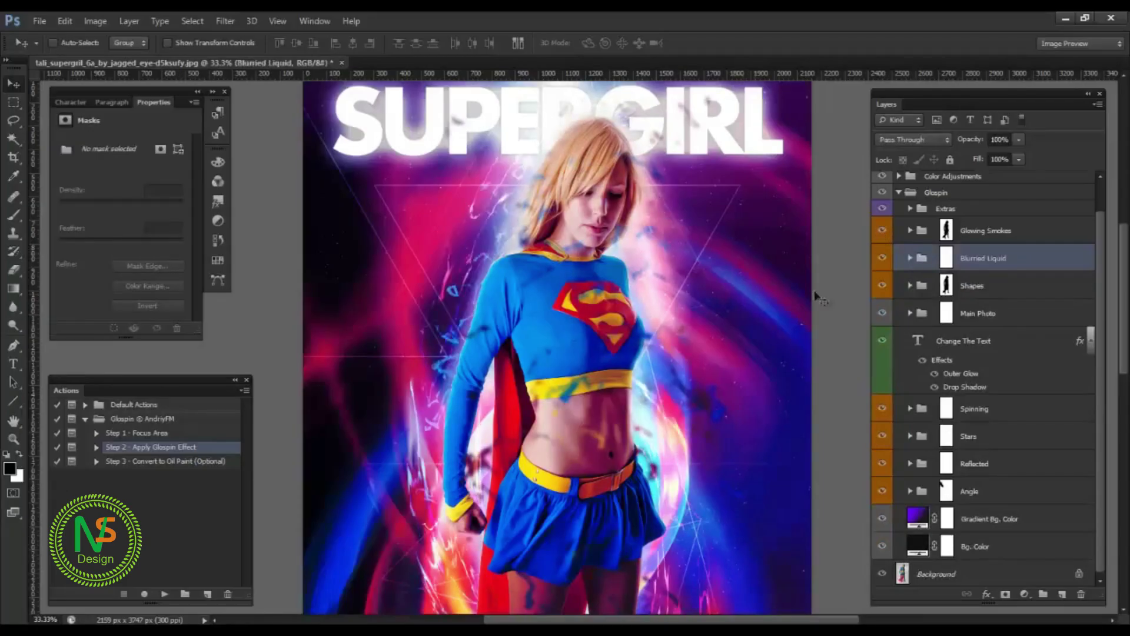
click(910, 230)
click(946, 259)
drag(593, 352, 567, 304)
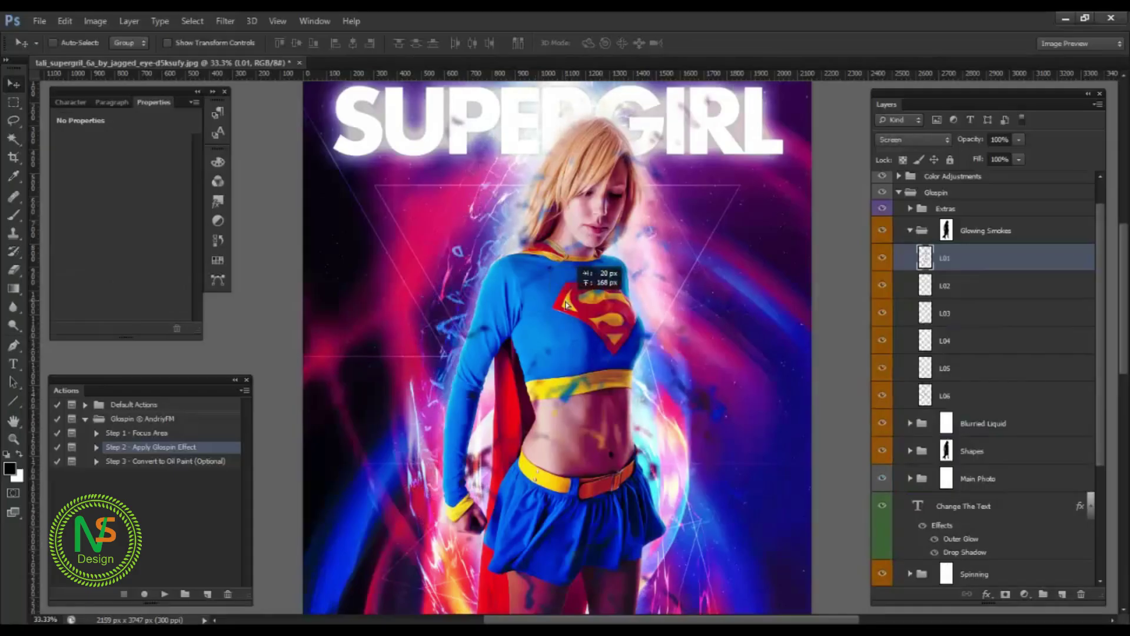
click(925, 286)
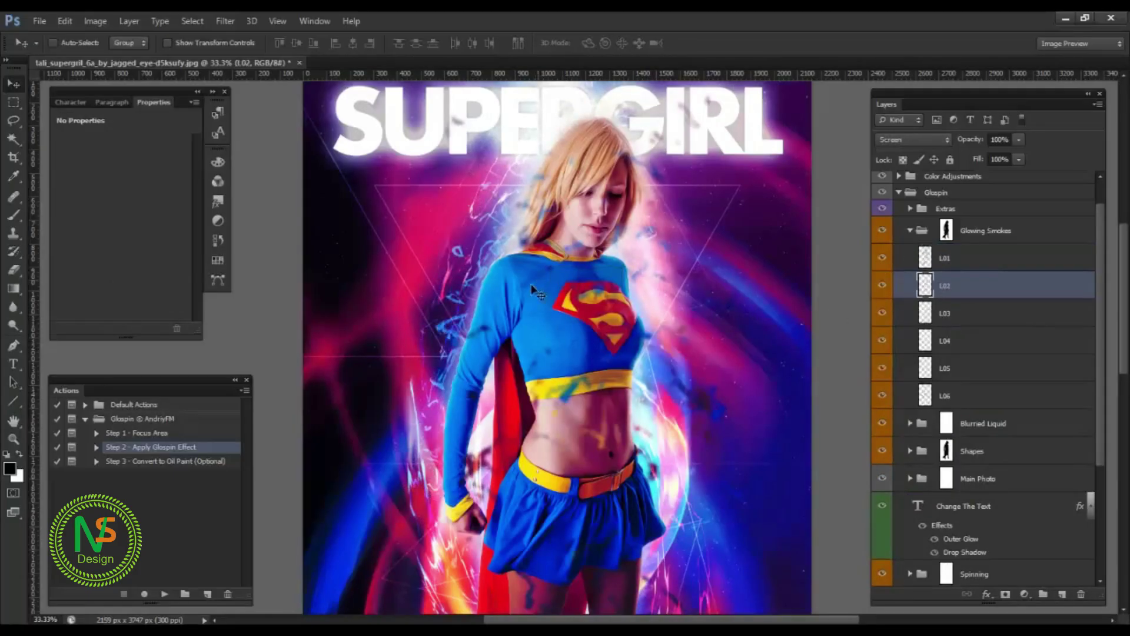
drag(625, 296, 609, 324)
Toggle the visibility of the L03, L05 and L06 smoke layers to compare them and collapse the Glowing Smokes group.
drag(884, 376, 885, 398)
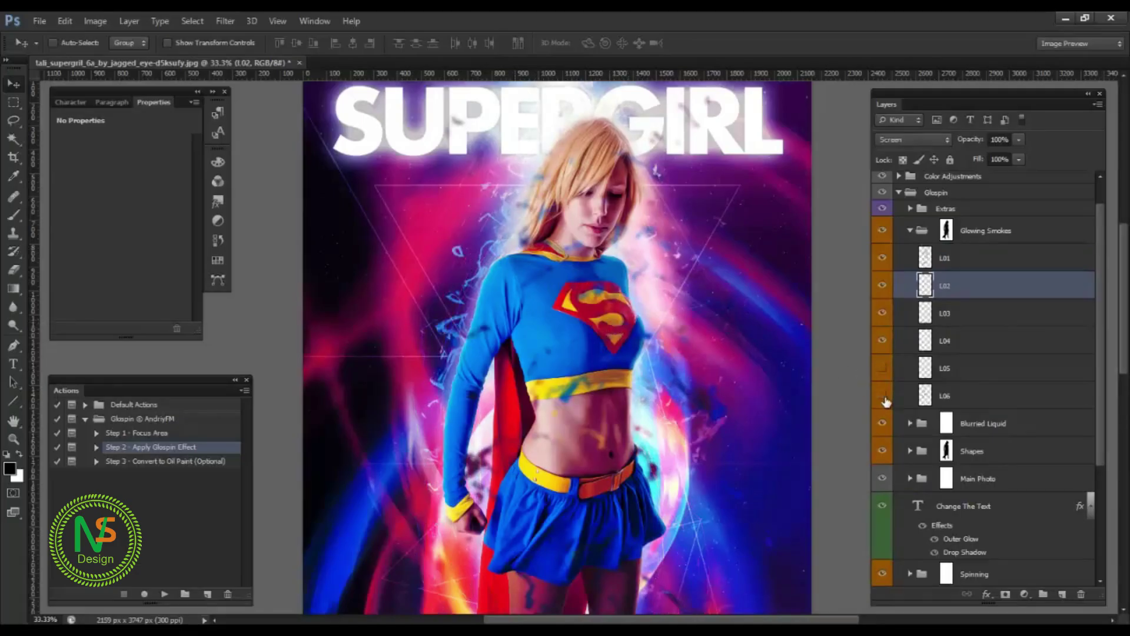
click(885, 399)
click(885, 319)
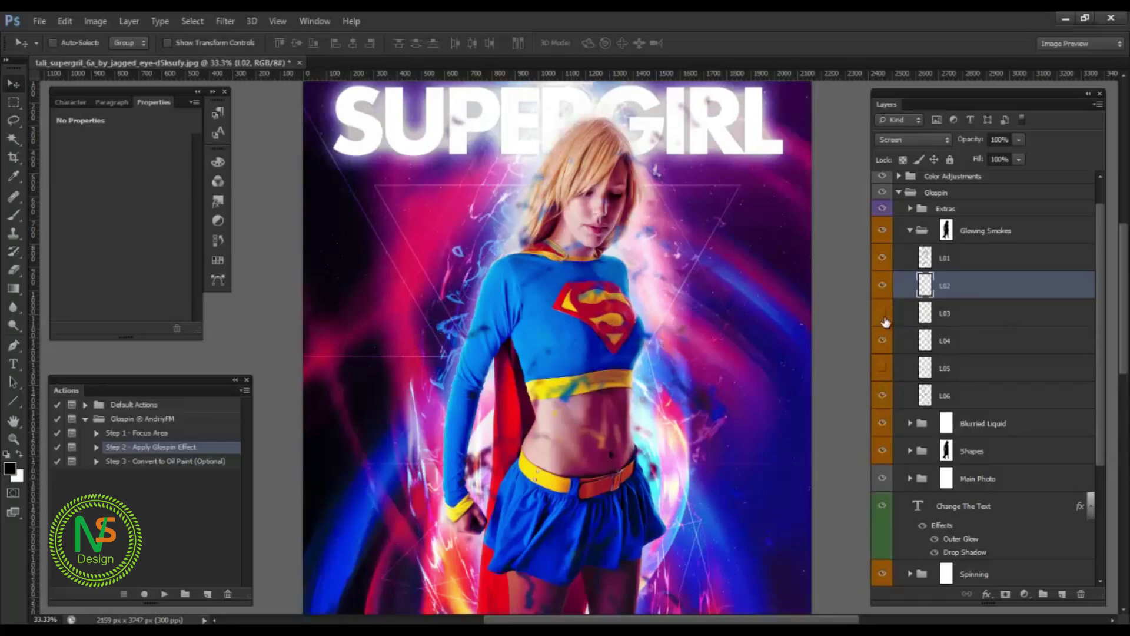
click(910, 230)
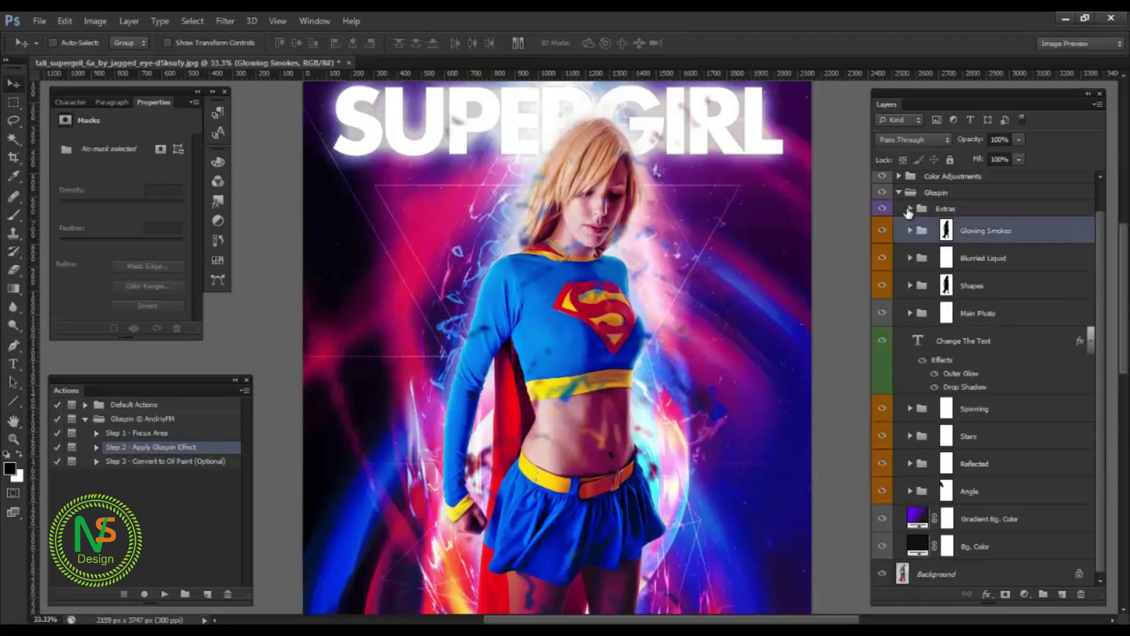
Expand the Extras group and compare the poster with the Add Vignette layer hidden and shown.
click(909, 210)
click(880, 232)
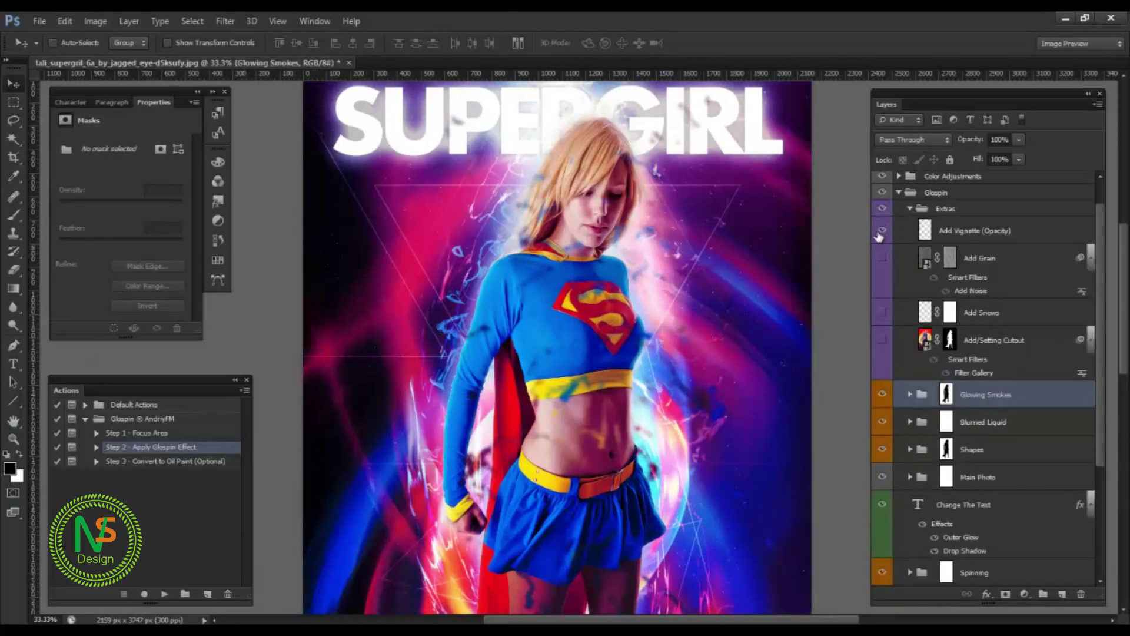
click(881, 231)
Show the Add Grain layer, review its Add Noise filter settings and set the layer's opacity to 49%.
key(ctrl+plus)
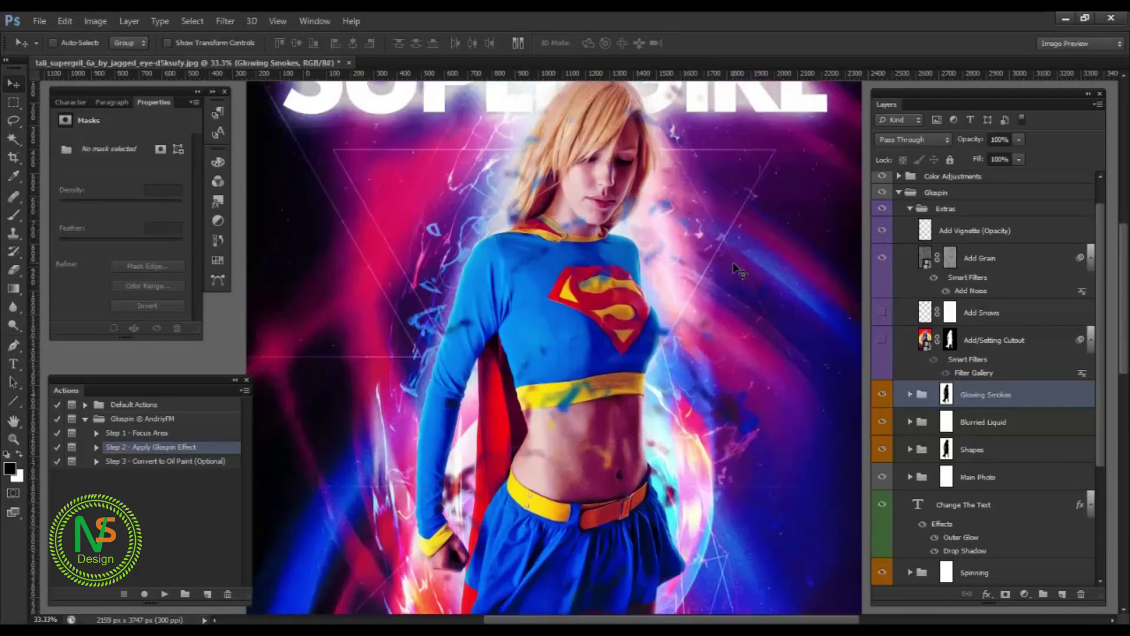
scroll(592, 243, up, 1)
click(886, 259)
click(1009, 263)
click(958, 140)
click(956, 291)
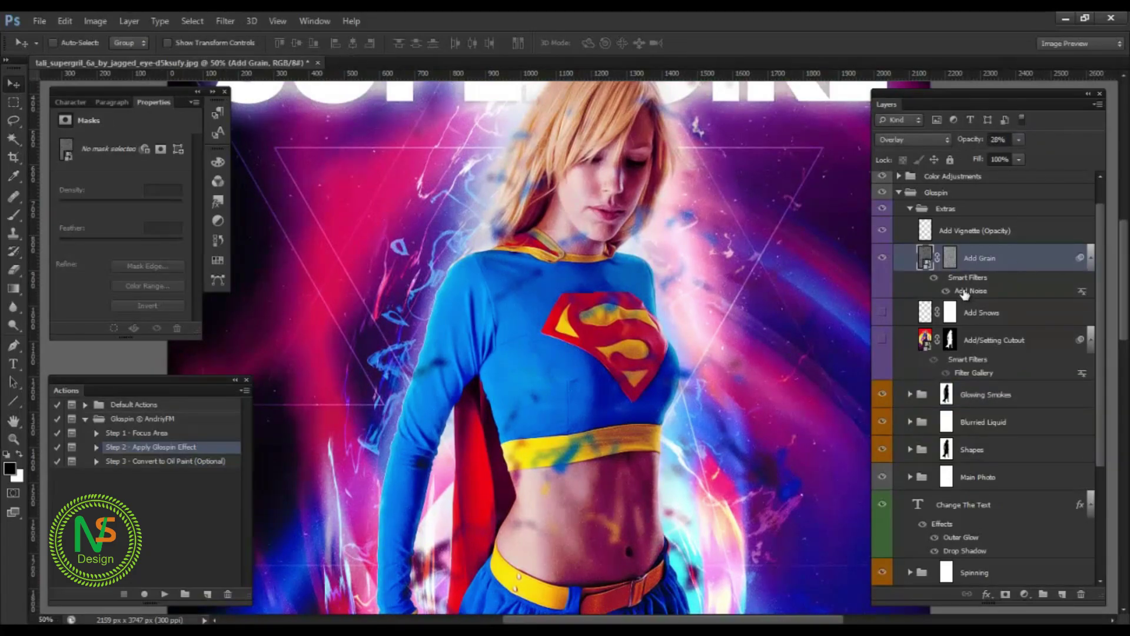
double_click(964, 290)
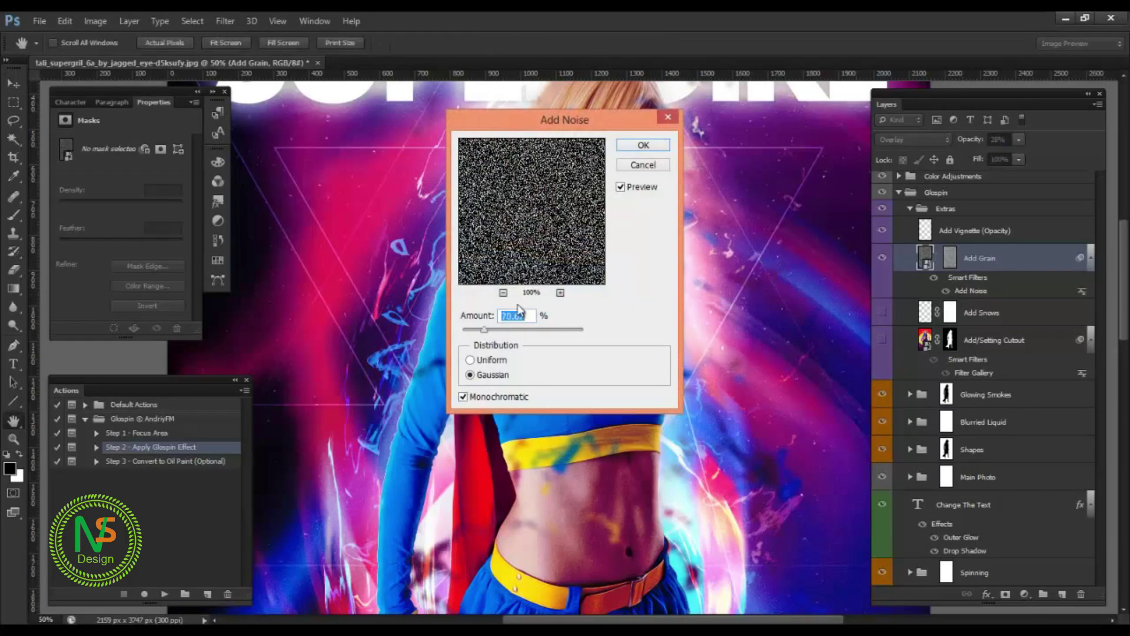
click(639, 147)
drag(975, 141, 992, 148)
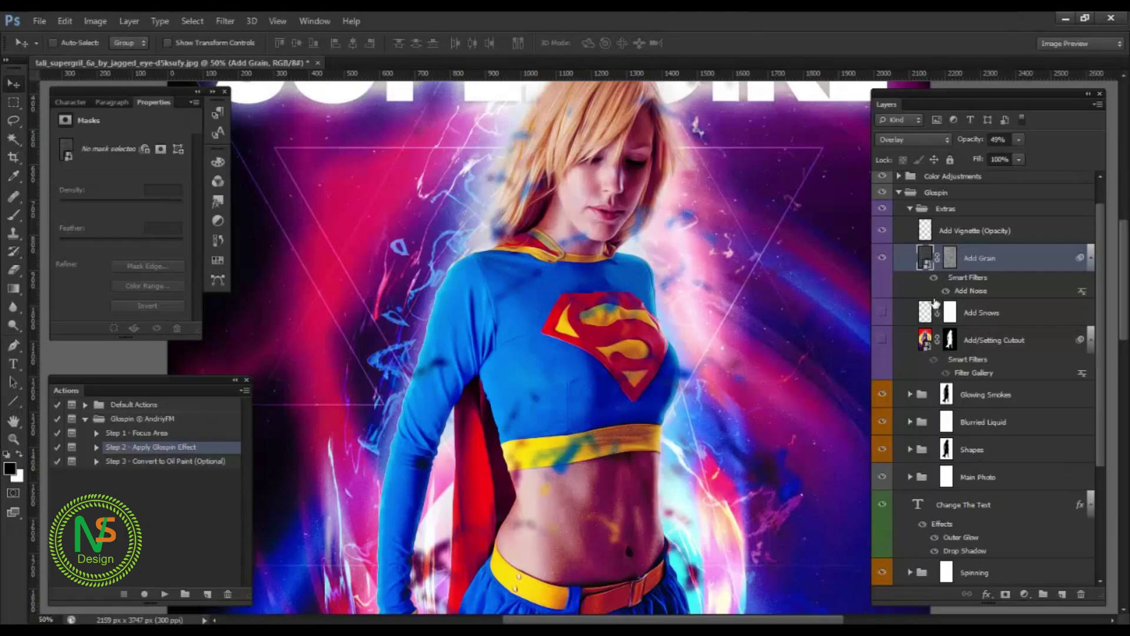
Show the Add Snows layer, lower its opacity and compare the poster with and without the snow.
click(882, 314)
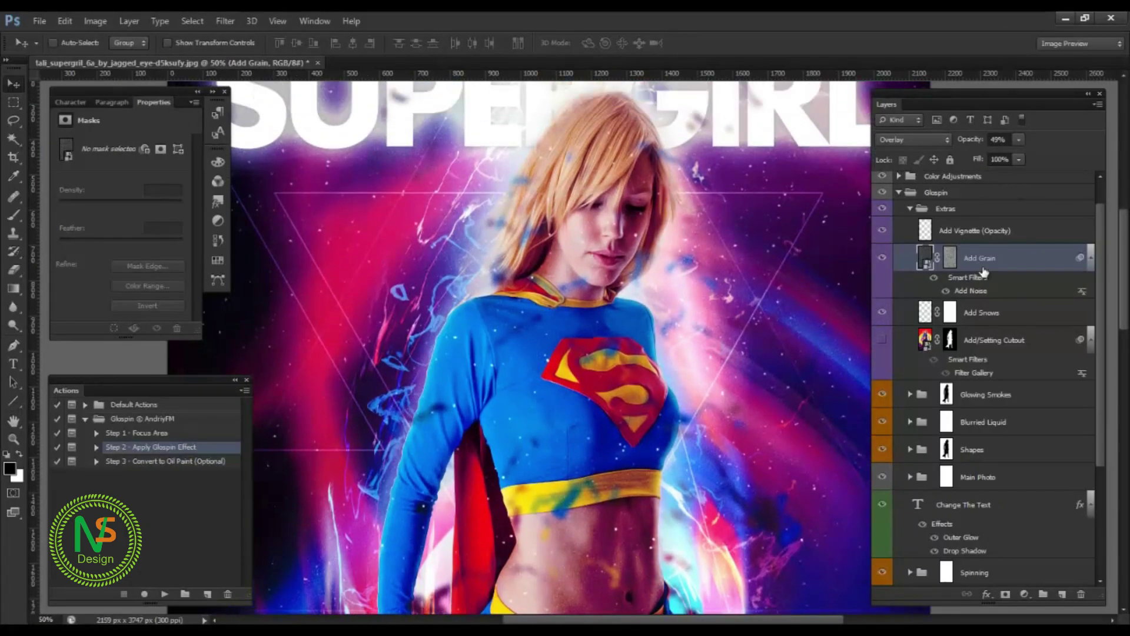
click(1016, 301)
drag(970, 142, 960, 142)
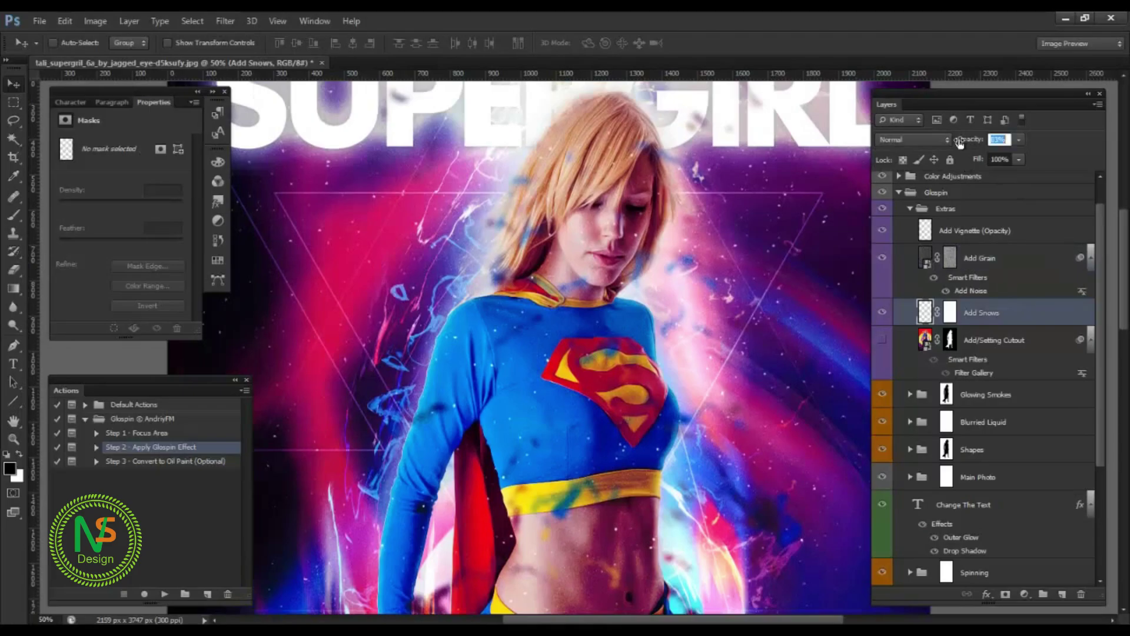
click(884, 315)
click(883, 314)
Show the Add/Setting Cutout layer and set its Cutout filter to 5 levels with an edge simplicity of 7.
click(882, 341)
double_click(975, 375)
click(23, 607)
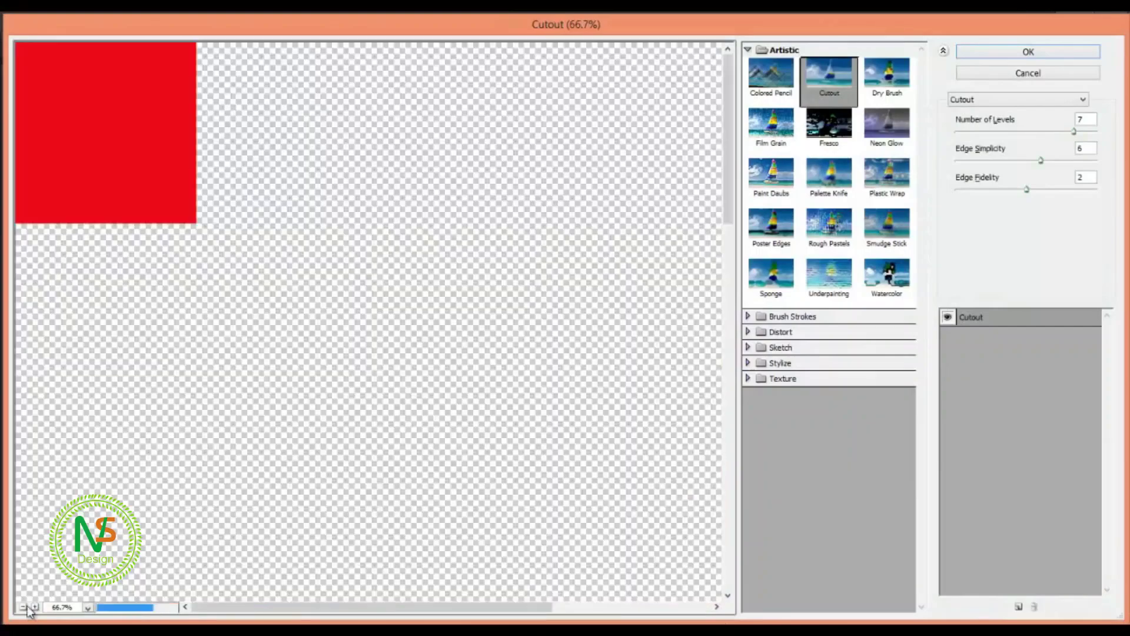
click(25, 607)
click(1013, 160)
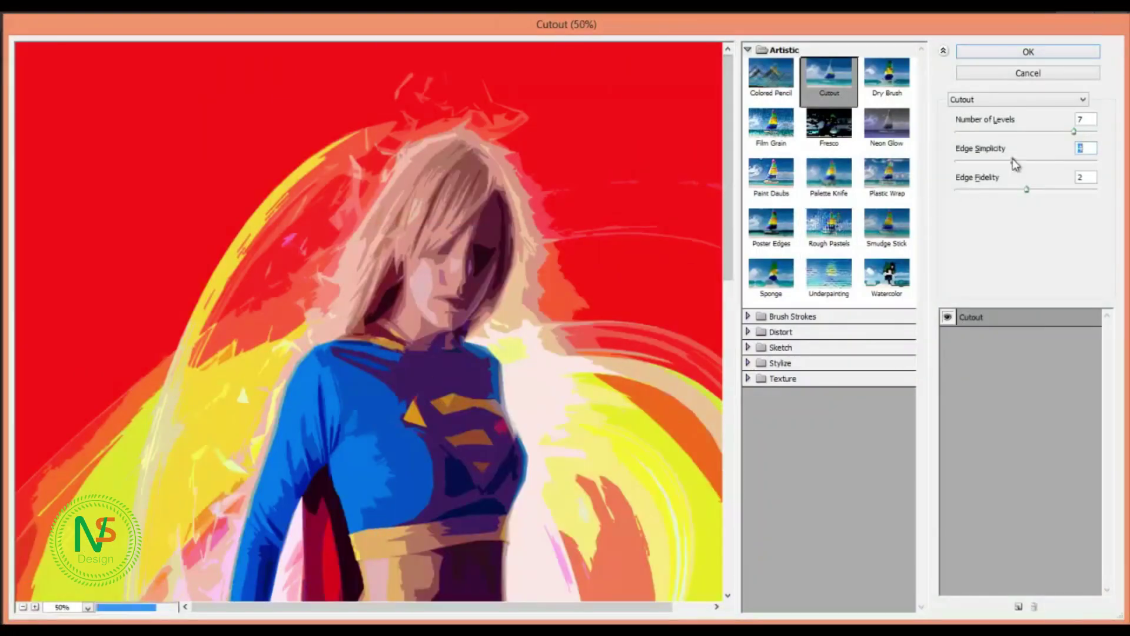
click(1051, 161)
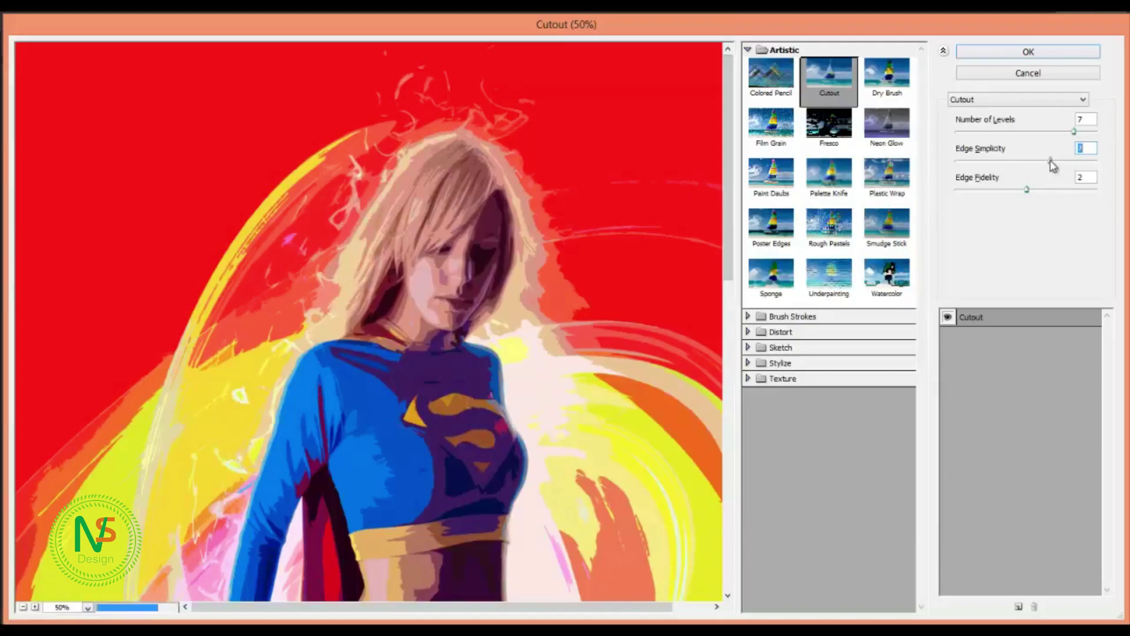
click(1030, 131)
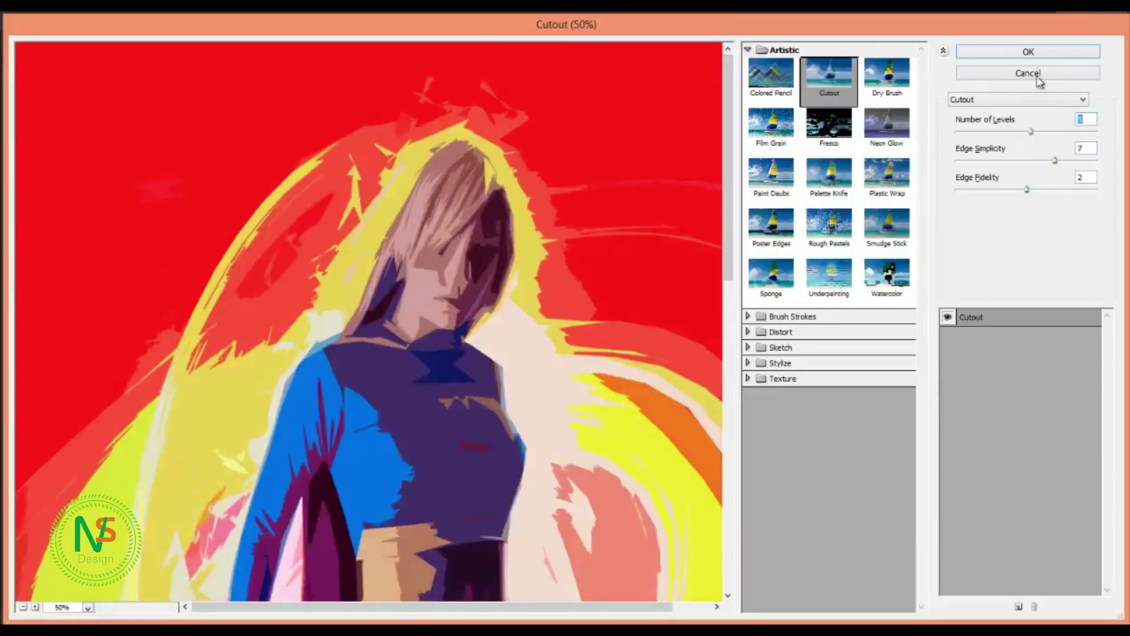
click(1036, 53)
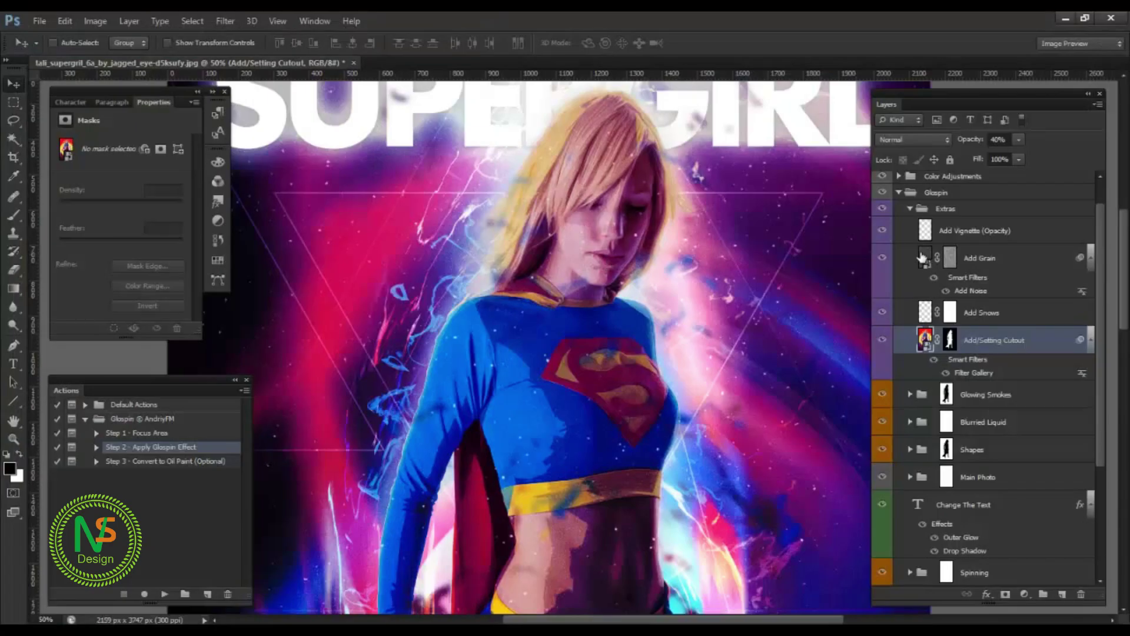
Lower the Add/Setting Cutout layer's opacity to 27% and hide the Add Grain layer.
drag(974, 141, 966, 141)
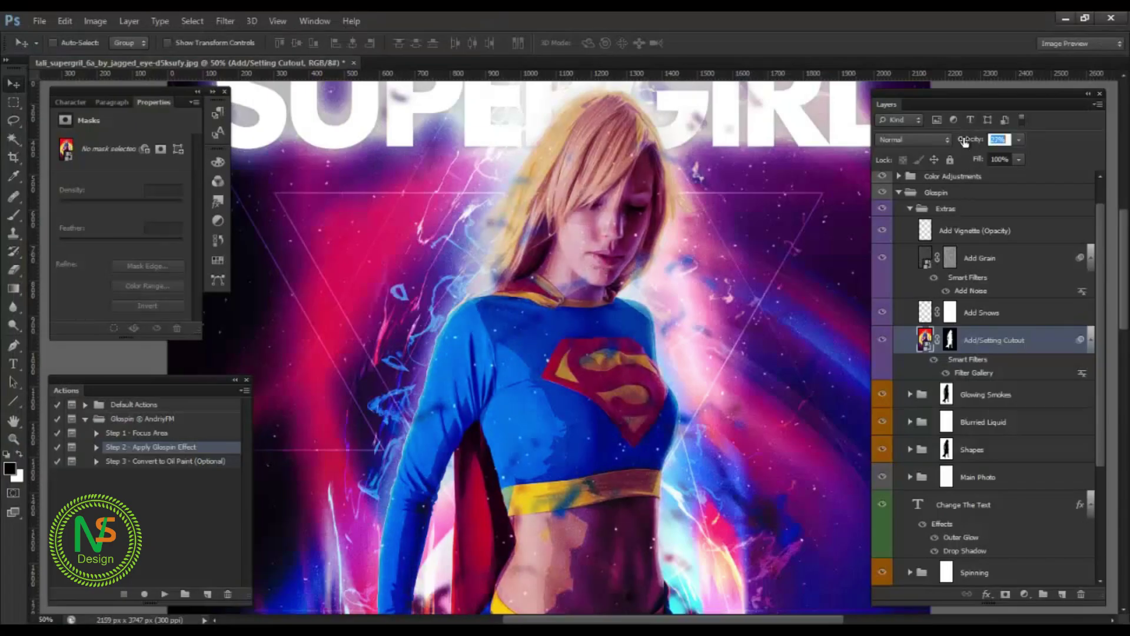
click(884, 259)
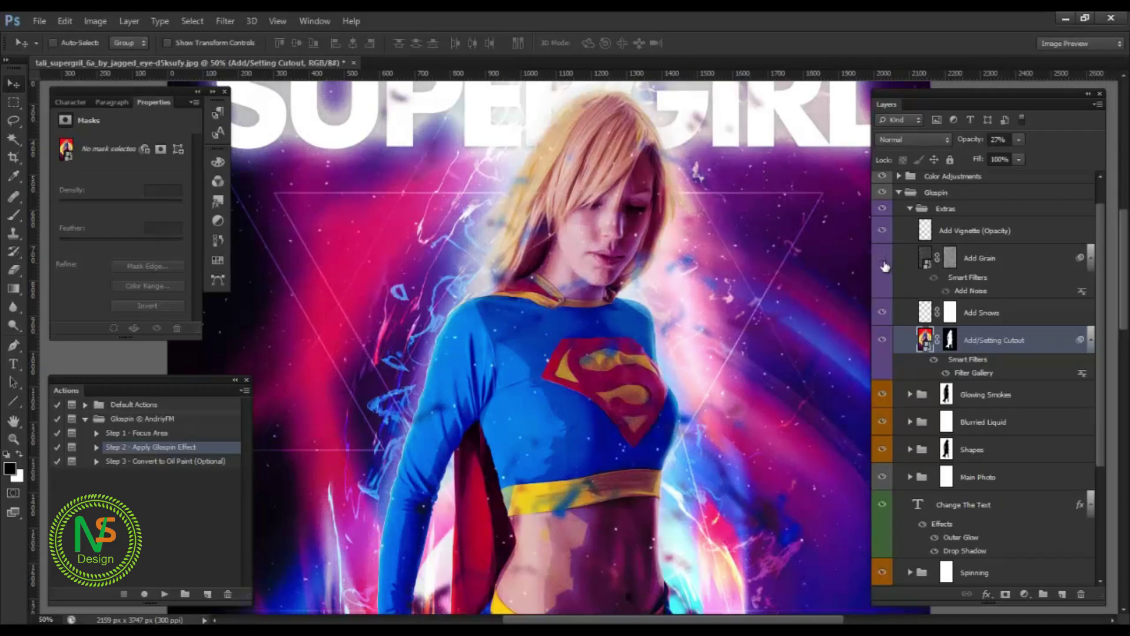
scroll(518, 318, down, 5)
scroll(478, 315, down, 1)
scroll(489, 312, up, 6)
scroll(501, 310, down, 2)
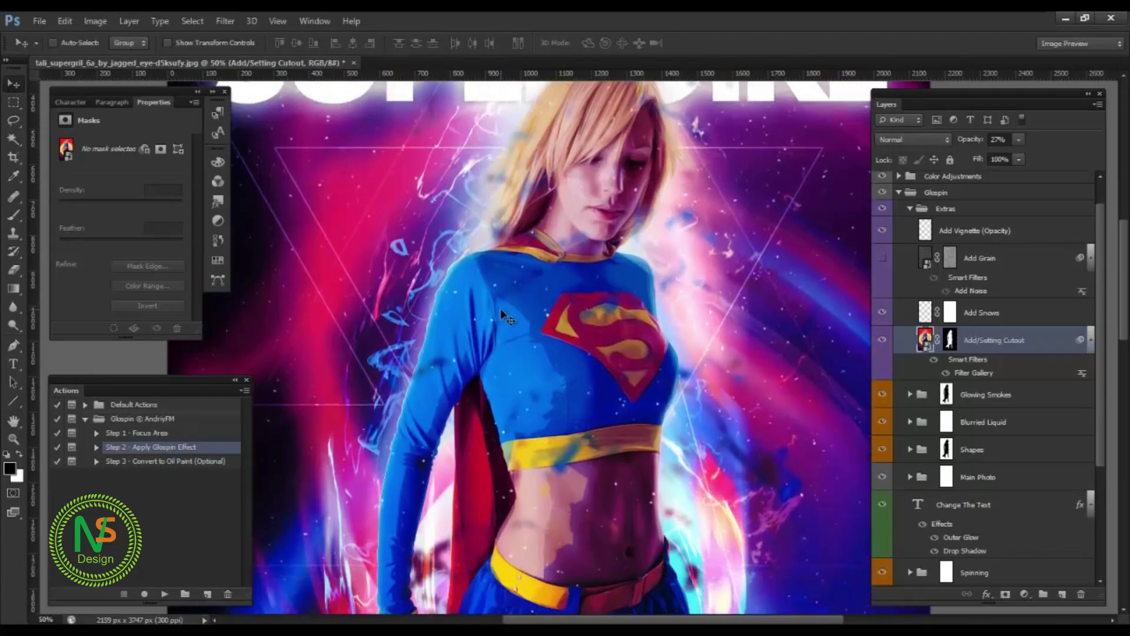
scroll(500, 308, up, 1)
key(ctrl+minus)
scroll(518, 318, down, 4)
scroll(532, 321, up, 3)
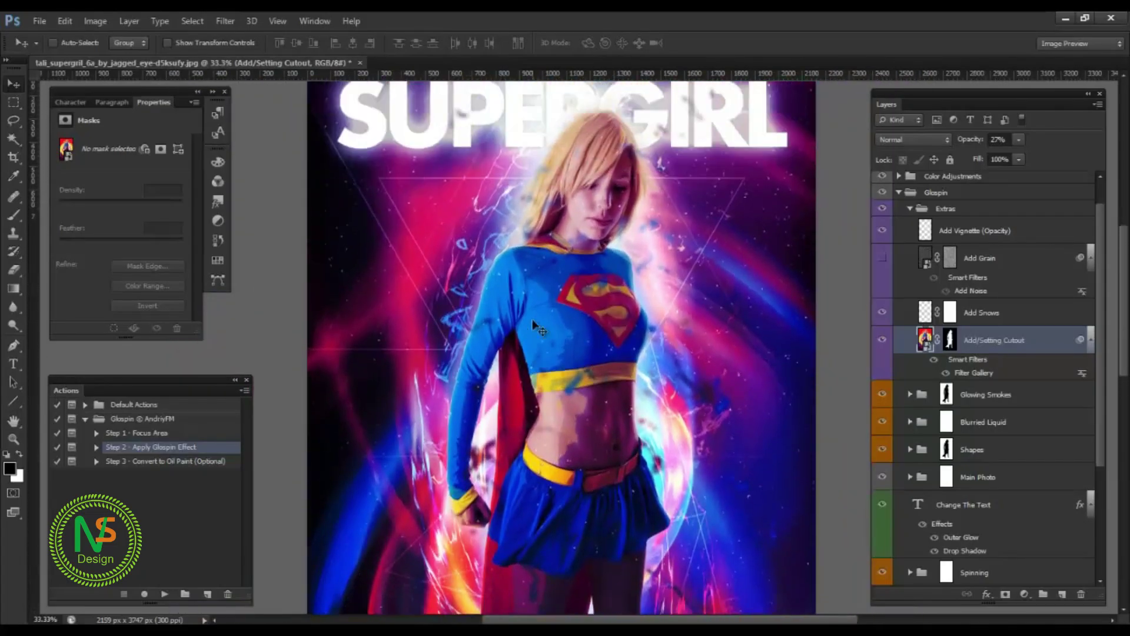
scroll(536, 327, up, 1)
Collapse the Extras and Glospin groups and expand the Color Adjustments group.
click(910, 208)
click(899, 193)
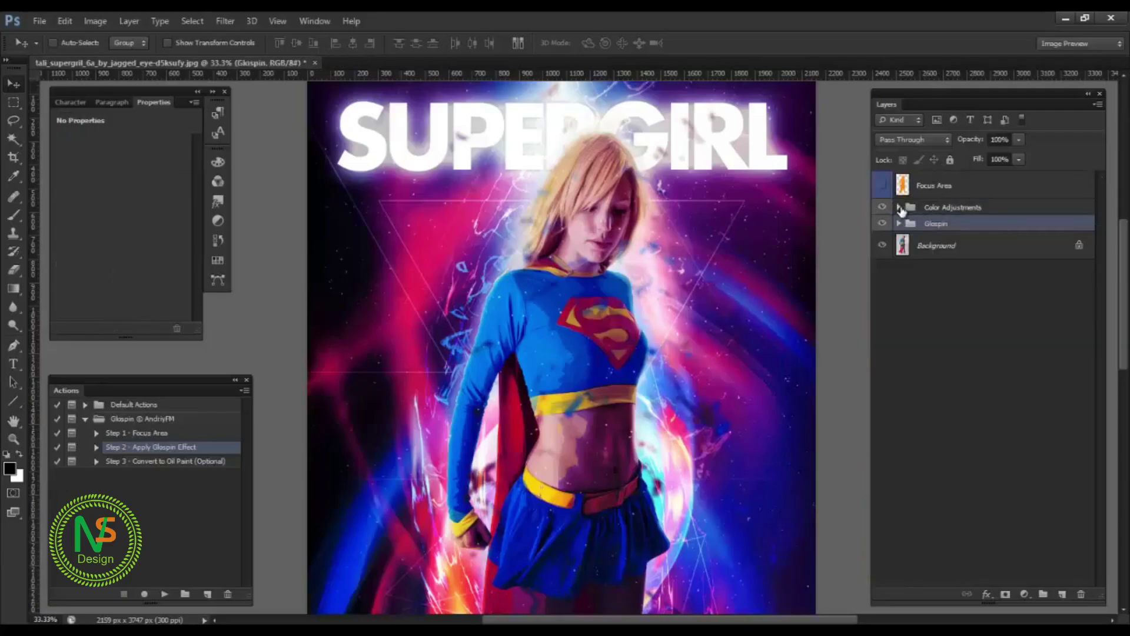
click(899, 208)
Try other hues and a saturation of -26 on the Change Overall Color layer, and reset both values to 0.
click(919, 231)
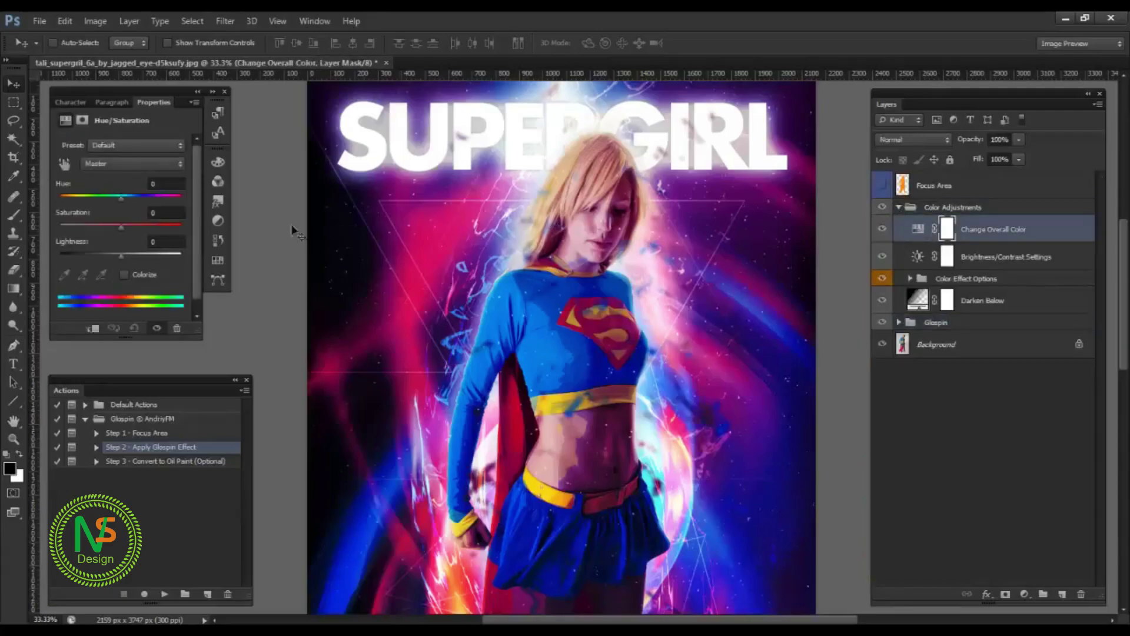
drag(119, 197, 105, 224)
double_click(62, 185)
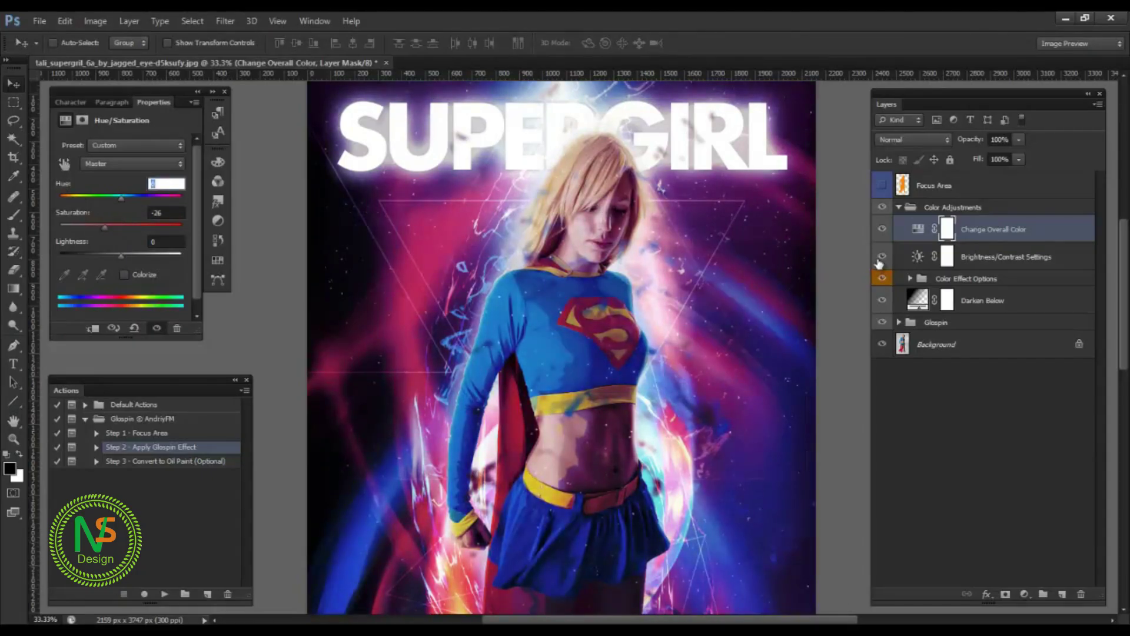
double_click(66, 218)
Set the Brightness/Contrast Settings layer to a brightness of 15 and a contrast of -7.
click(912, 264)
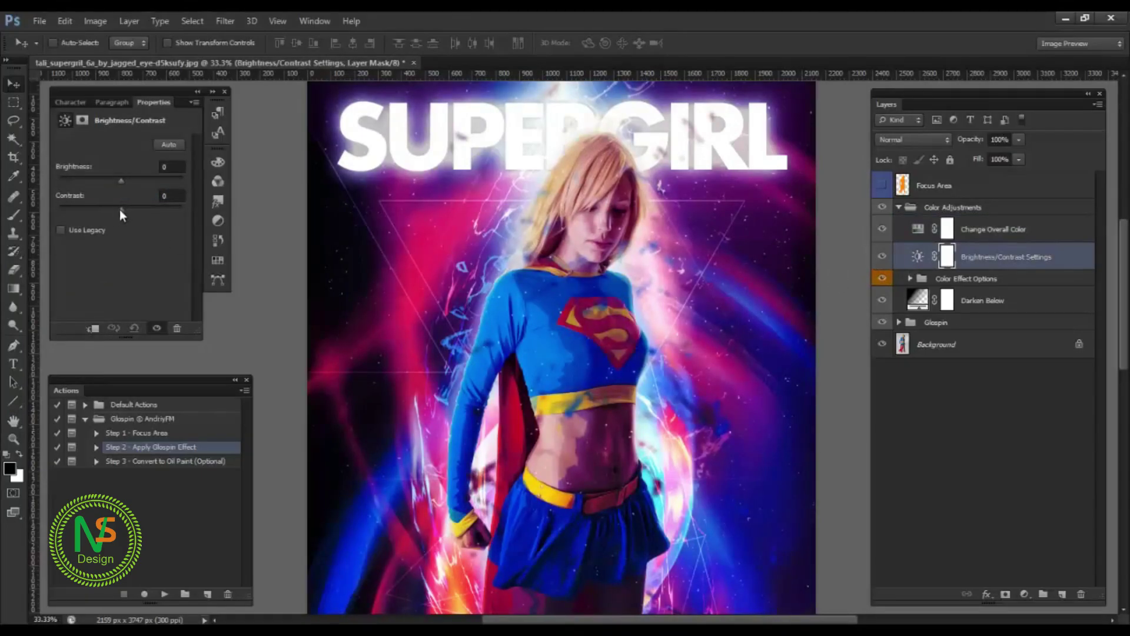
drag(149, 210, 111, 218)
drag(123, 180, 126, 179)
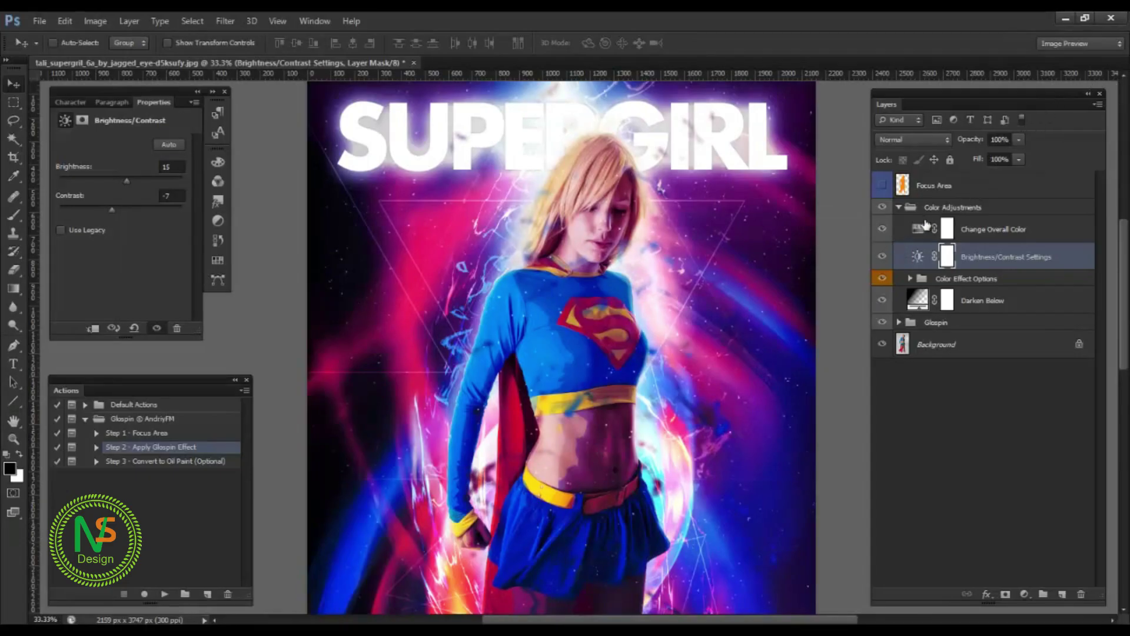
Expand the Color Effect Options group and compare the poster with Color Effect 15 and Color Effect 14 shown and hidden.
click(910, 279)
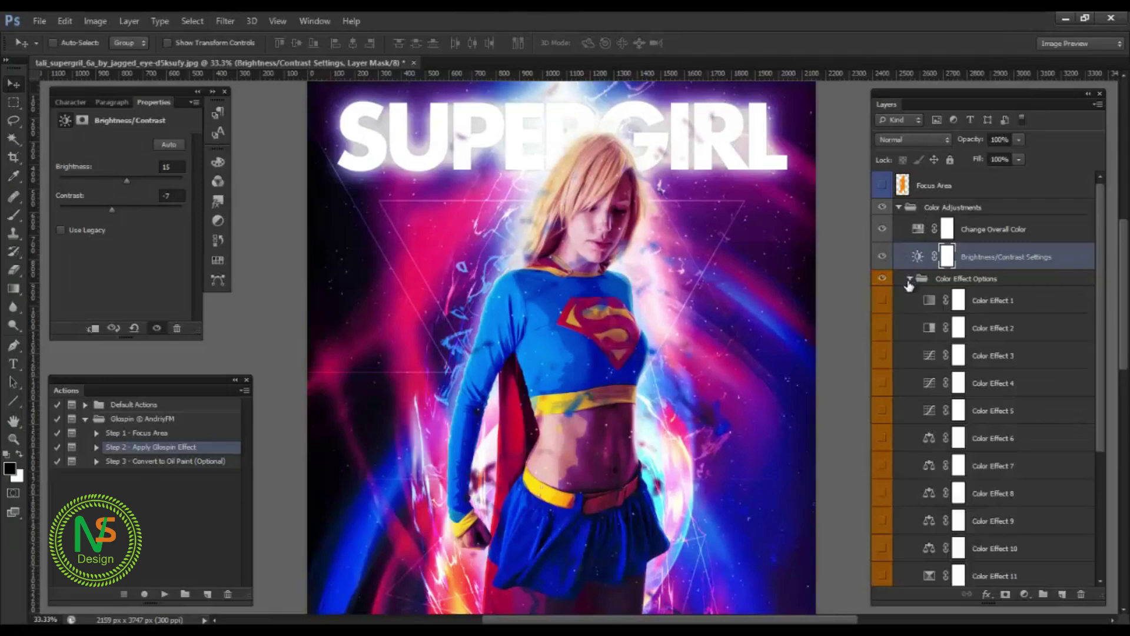
scroll(909, 289, down, 5)
click(885, 504)
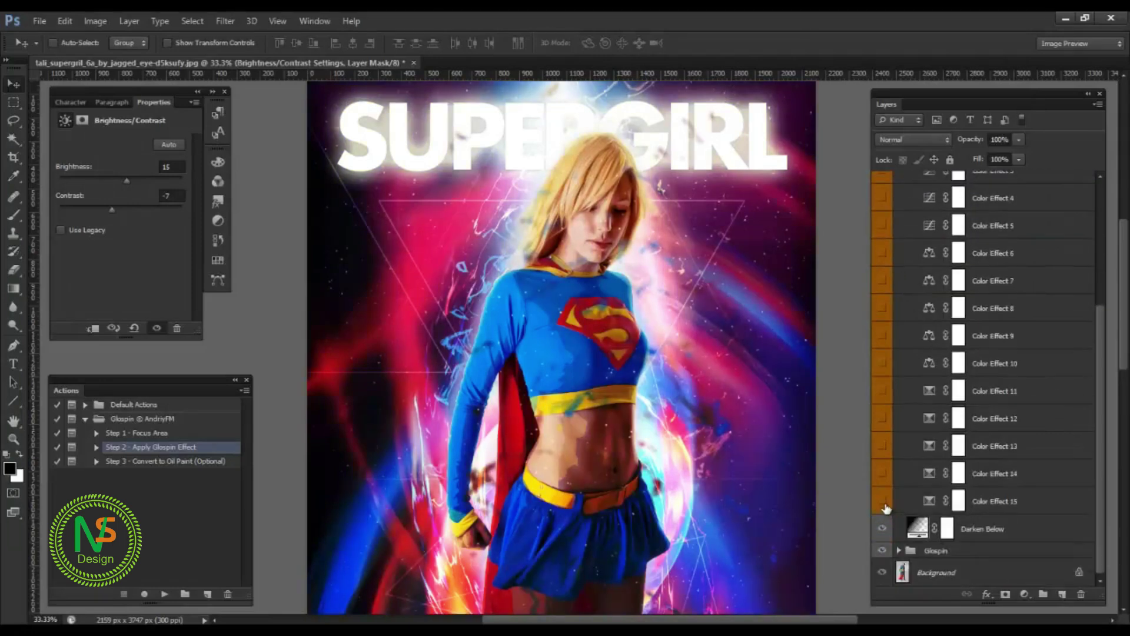
click(882, 503)
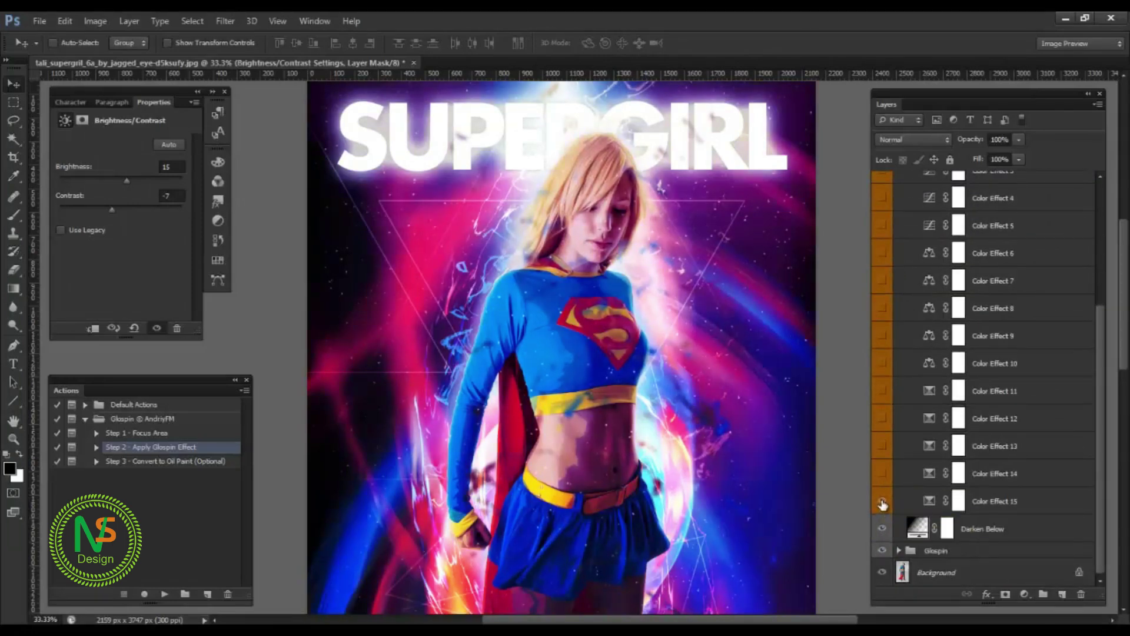
click(882, 503)
click(884, 475)
click(885, 475)
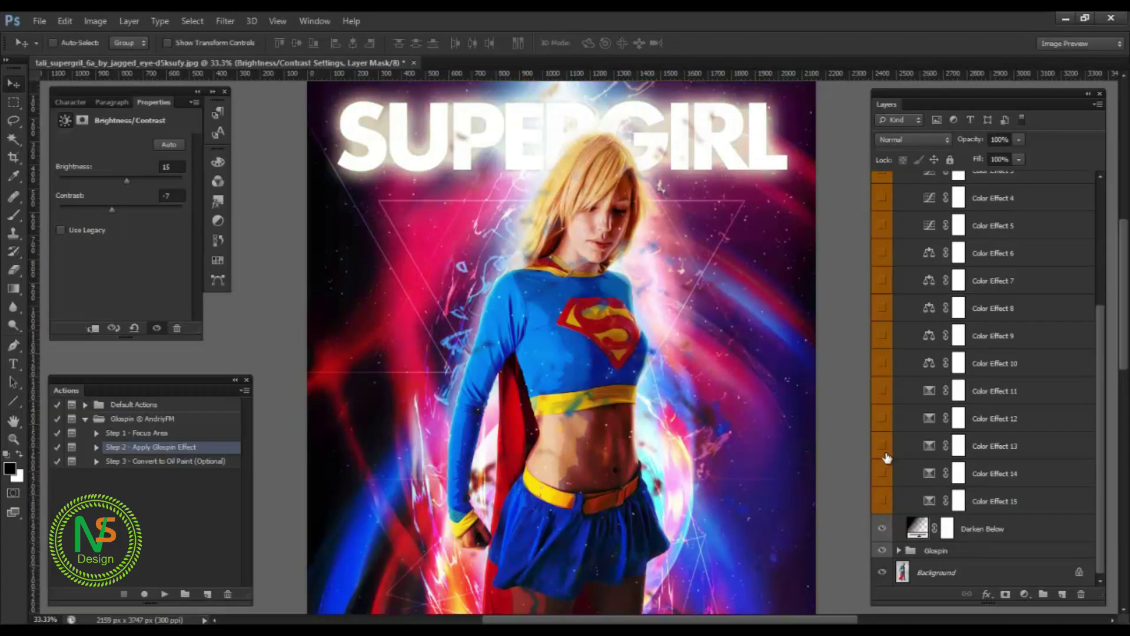
Preview Color Effects 13, 12 and 11 on the poster one after another.
click(886, 451)
click(887, 453)
click(884, 428)
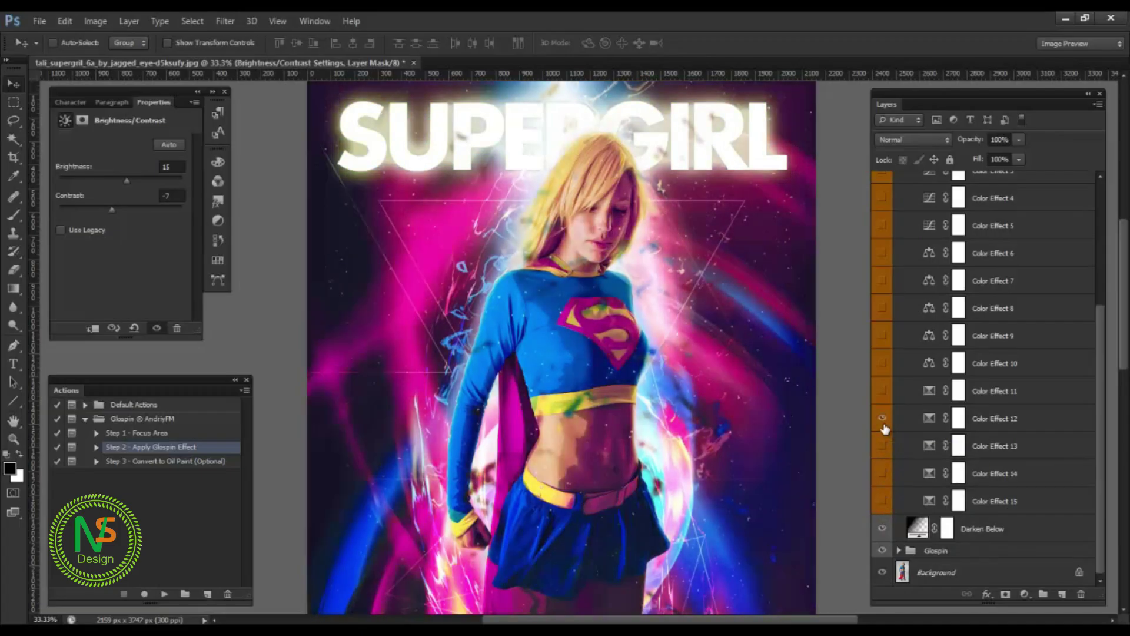
click(884, 419)
click(883, 391)
Preview Color Effects 7, 5, 4 and 6 on the poster by briefly showing each one.
click(884, 285)
click(884, 286)
click(886, 221)
click(883, 199)
click(884, 200)
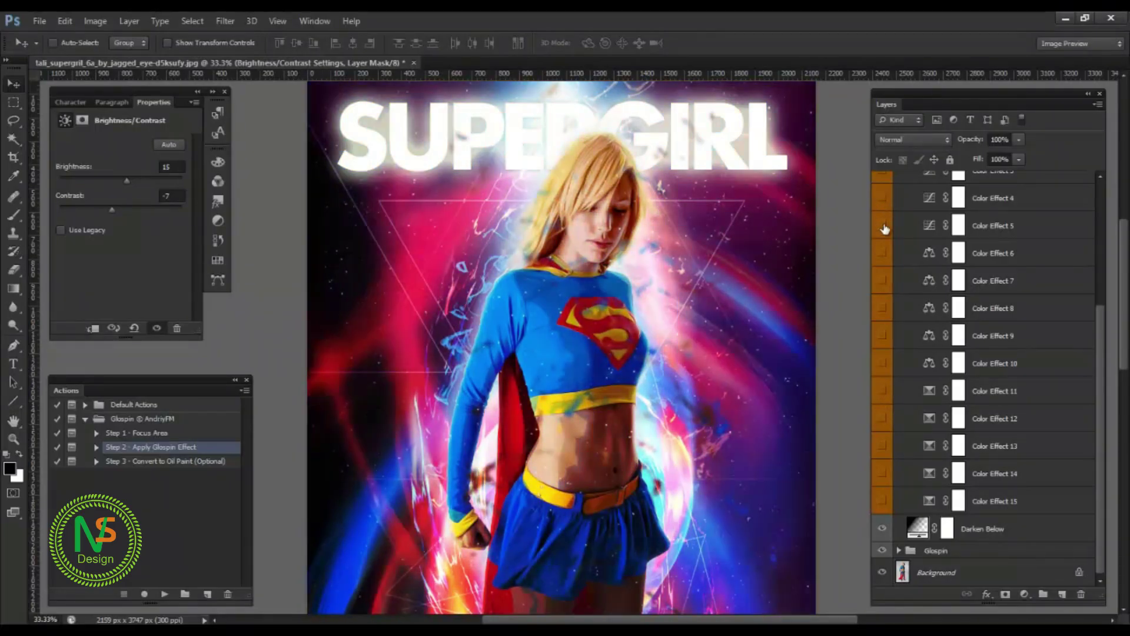
click(882, 255)
Preview the color effects higher in the Color Effect Options group and show Color Effect 15 again.
scroll(886, 255, up, 2)
click(879, 206)
click(879, 206)
scroll(884, 209, up, 1)
click(884, 206)
scroll(883, 265, down, 3)
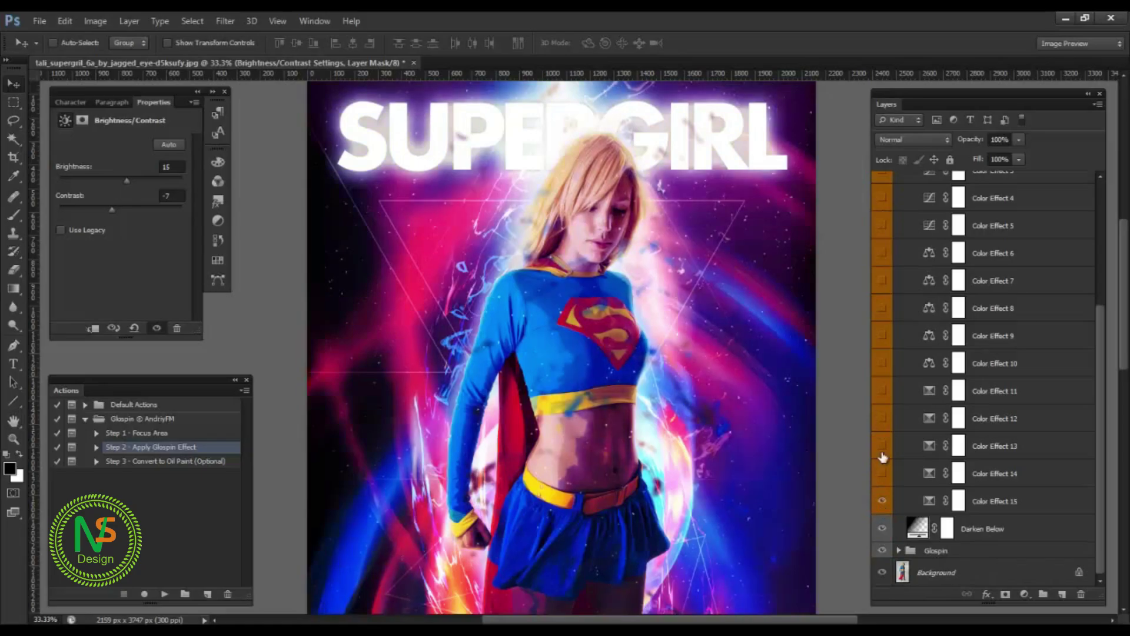
Collapse the Color Effect Options and Color Adjustments groups and compare the poster with the original Background photo.
scroll(903, 237, up, 5)
click(911, 231)
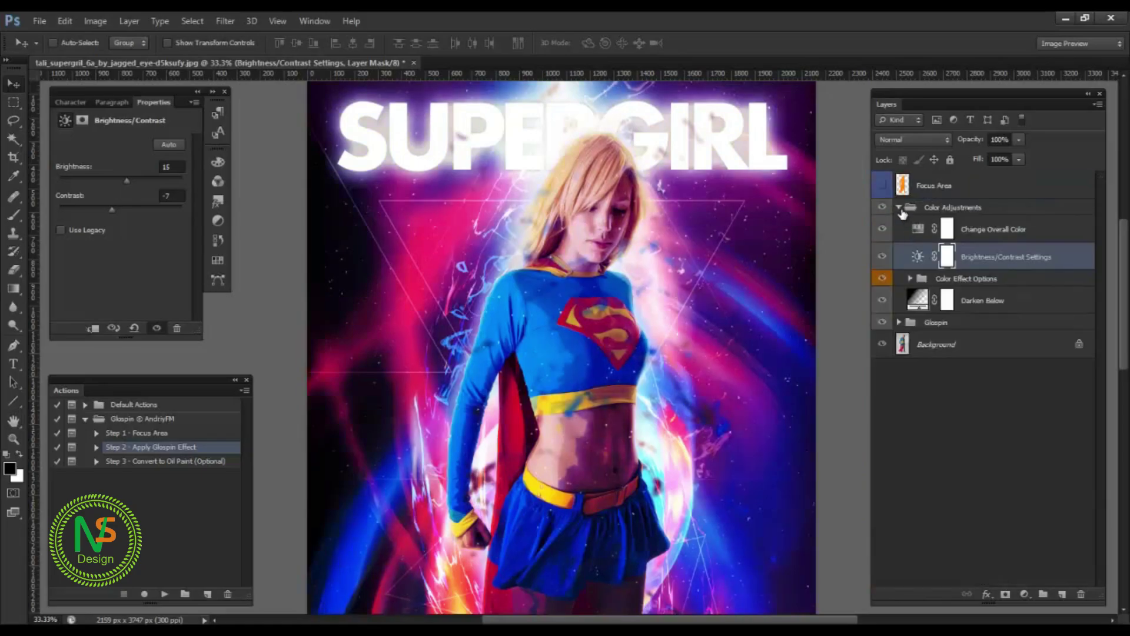
click(899, 208)
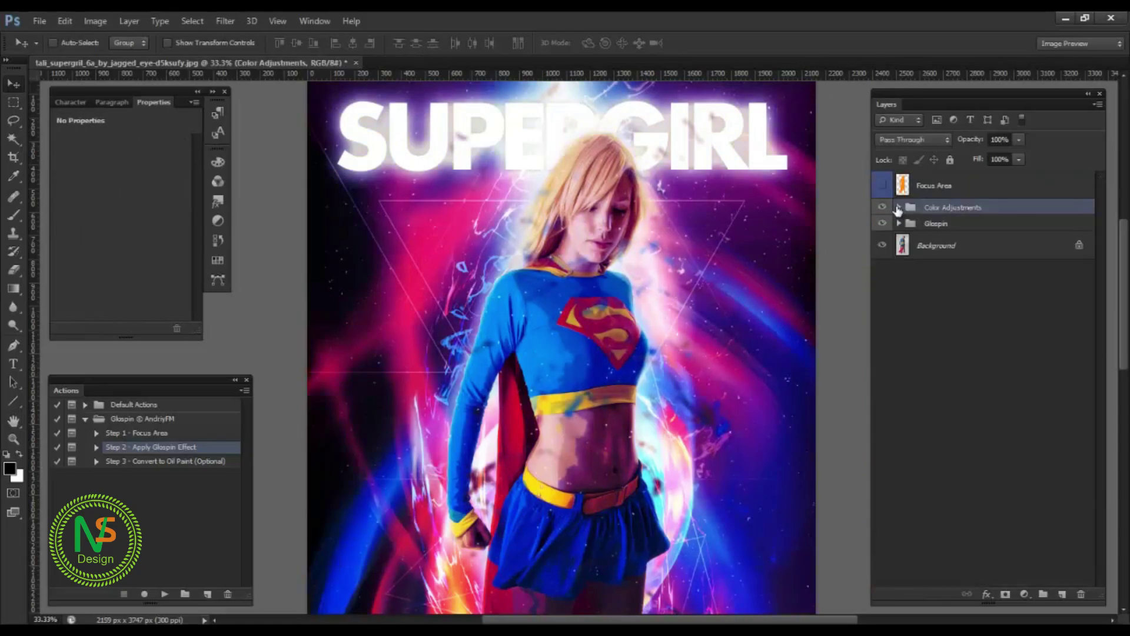
alt+click(883, 250)
alt+click(883, 248)
Run the Step 3 - Convert to Oil Paint (Optional) action and close its render message.
click(132, 462)
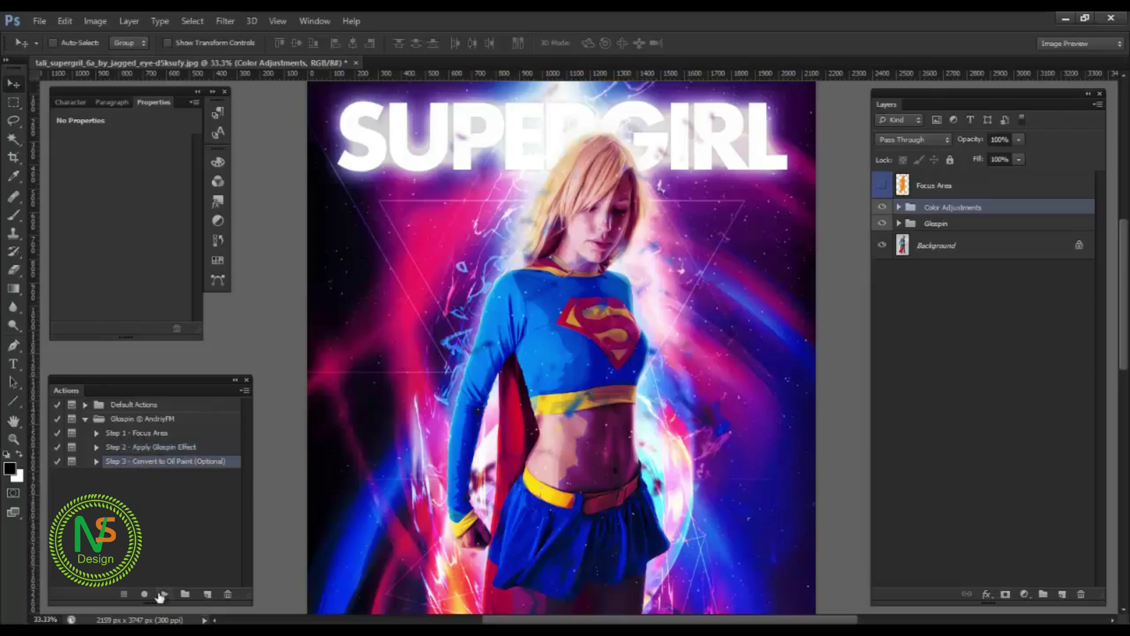
click(161, 595)
drag(585, 195, 531, 235)
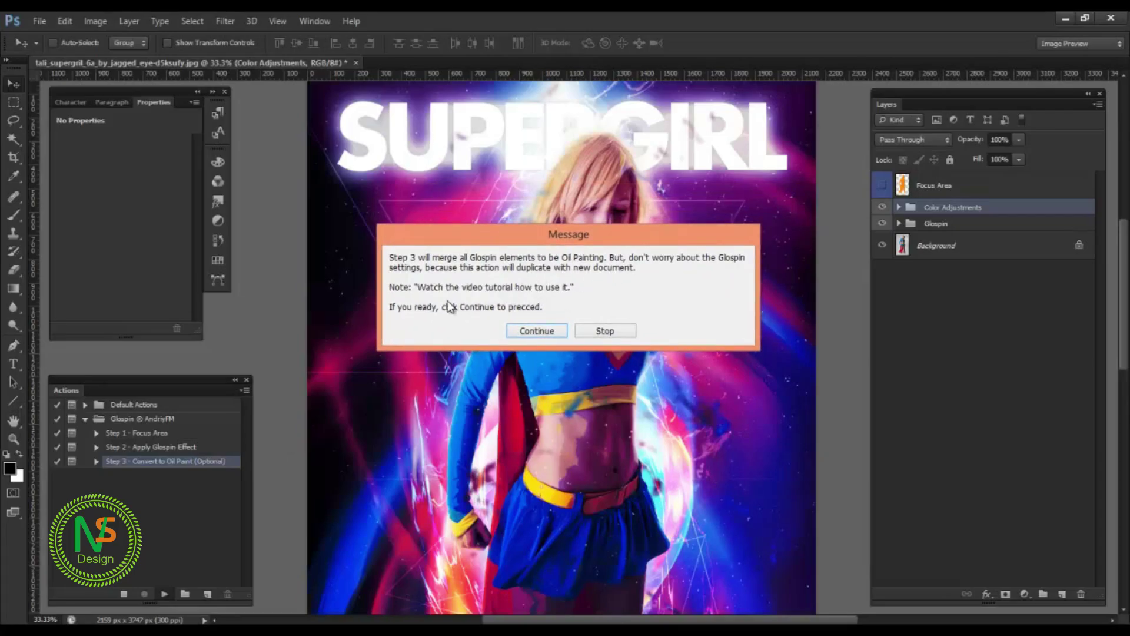
click(534, 333)
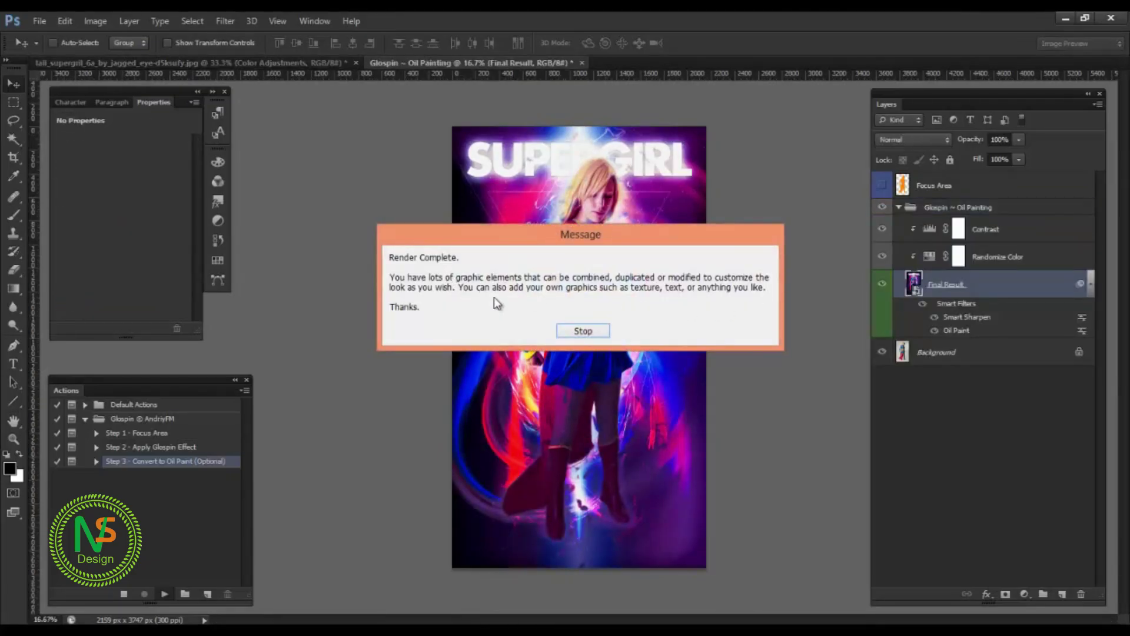
click(576, 330)
Examine the oil-painted poster up close from the waist to the face and title.
key(ctrl+plus)
key(ctrl+plus)
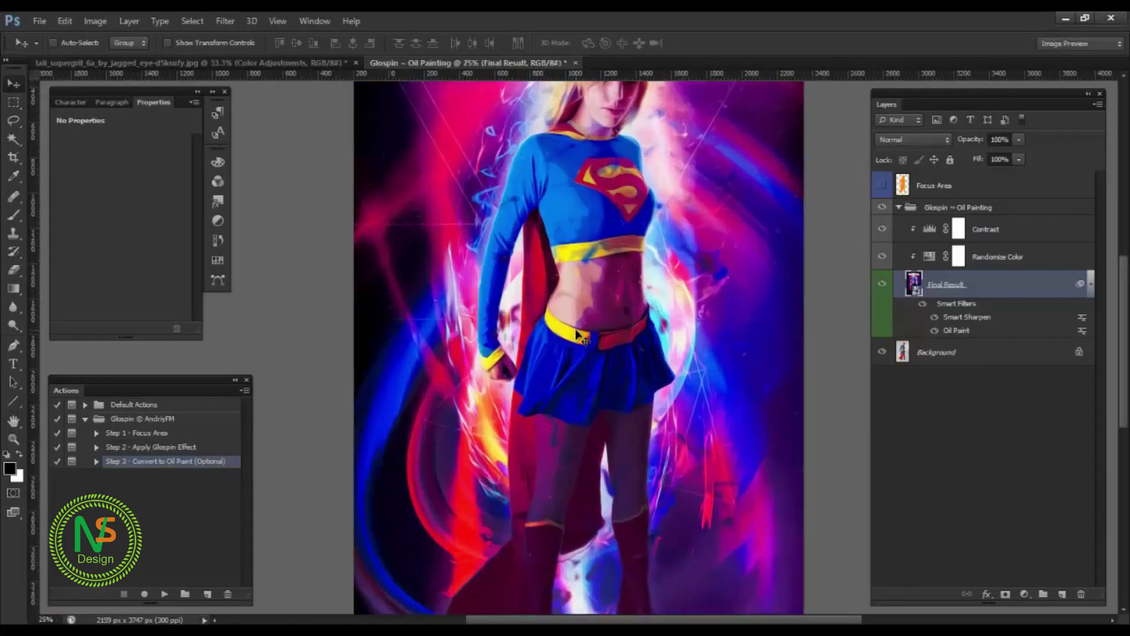
key(ctrl+plus)
scroll(582, 224, up, 2)
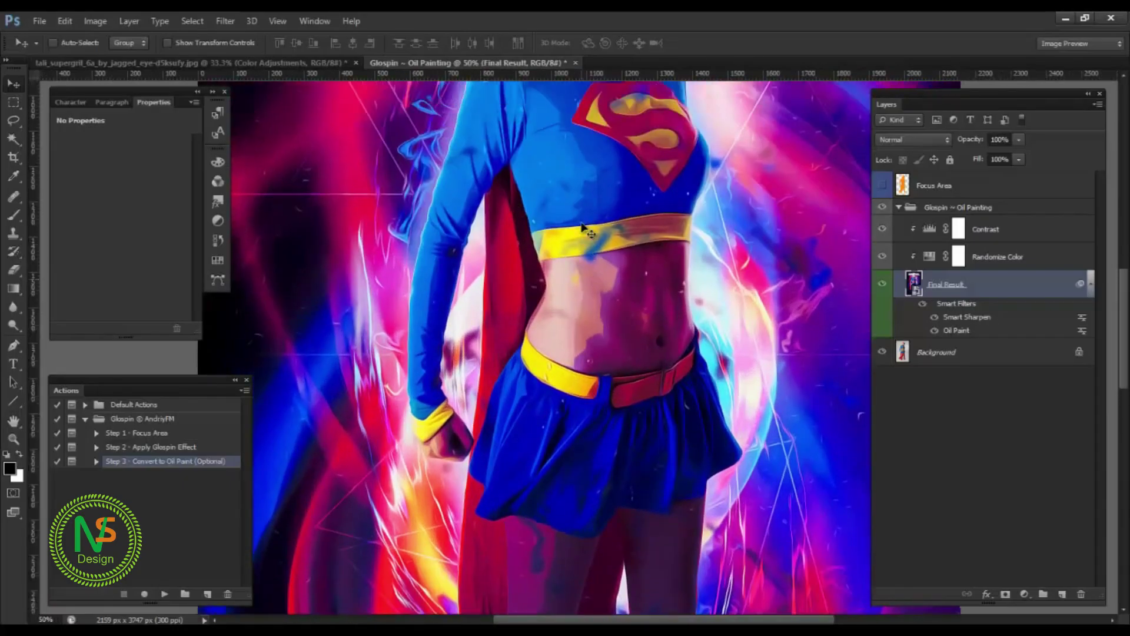
scroll(582, 224, up, 3)
drag(620, 188, 559, 385)
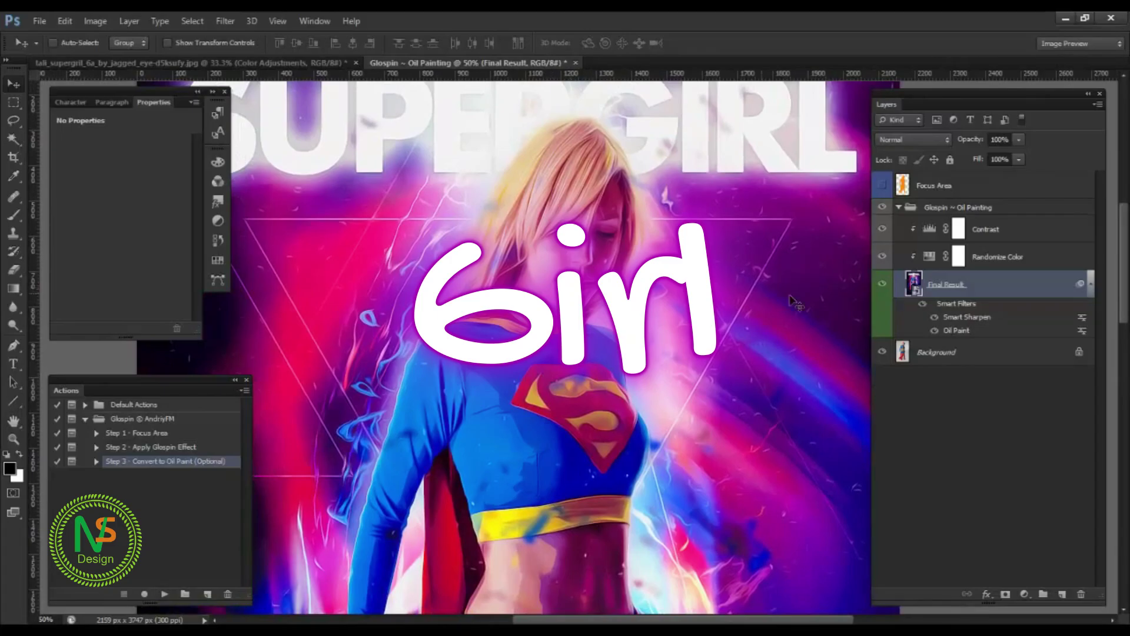
Review the Oil Paint and Smart Sharpen filter settings of the Final Result layer and accept them as they are.
double_click(959, 329)
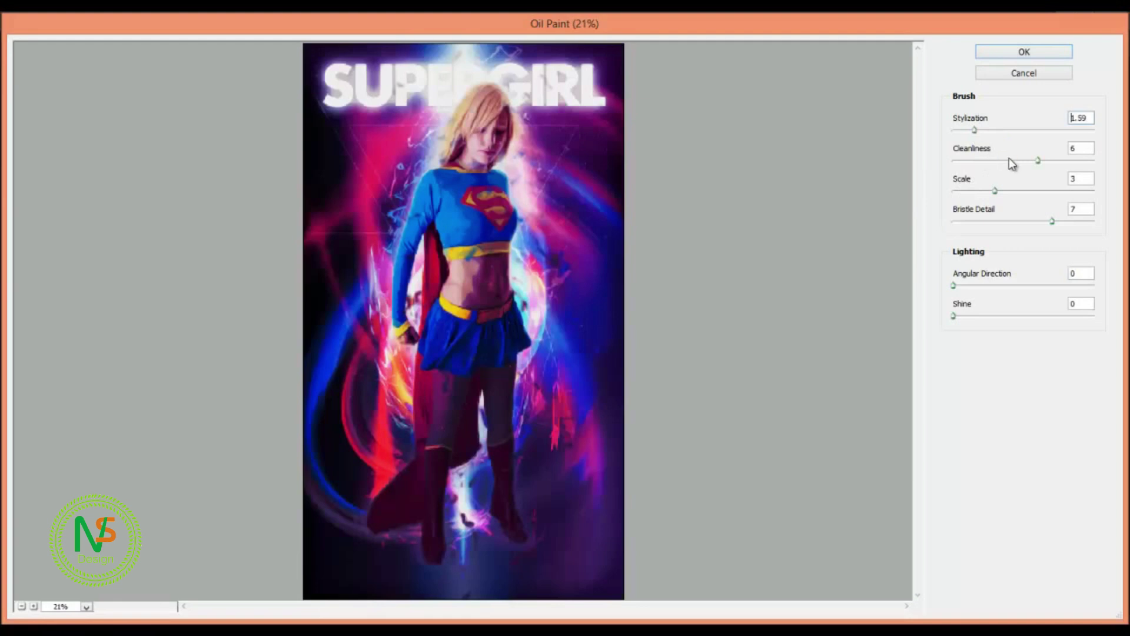
click(1023, 52)
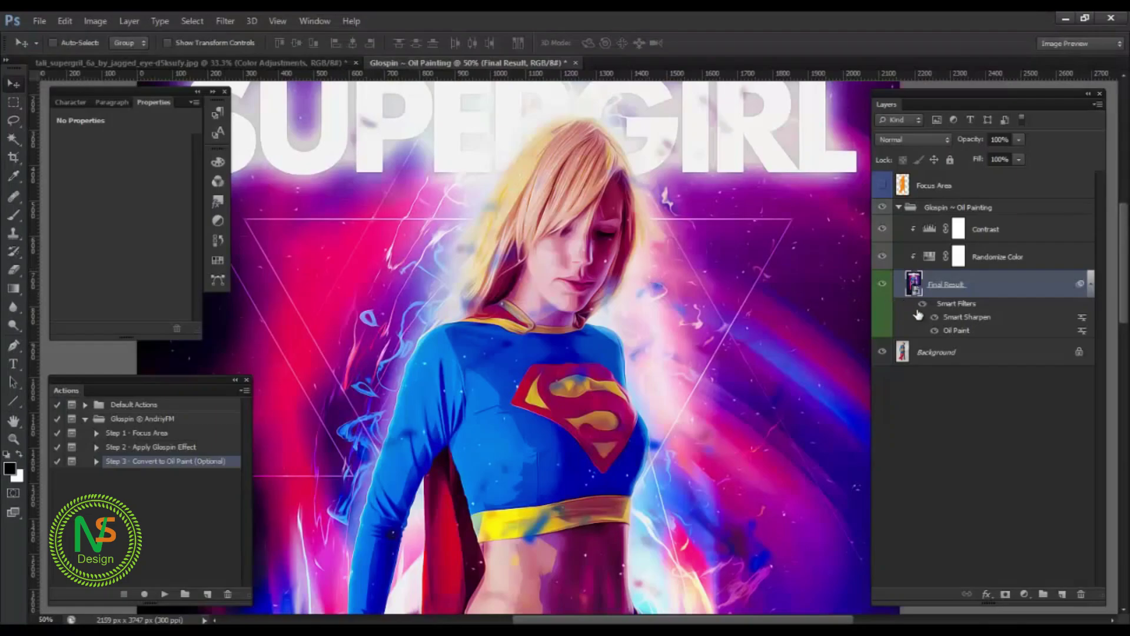
double_click(954, 320)
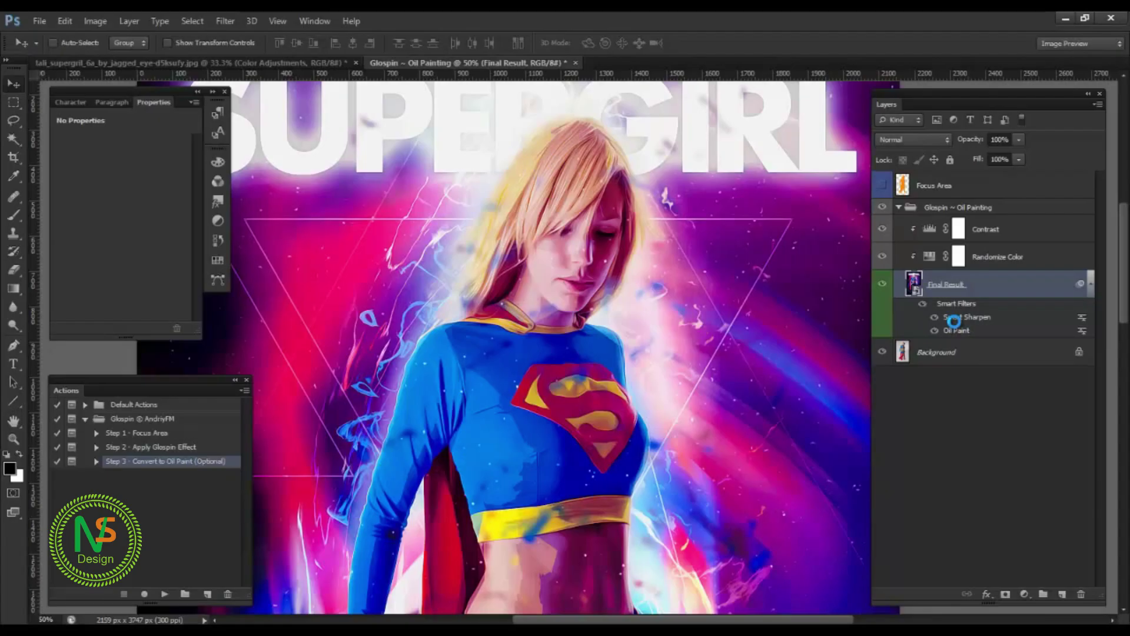
double_click(954, 321)
drag(766, 297, 792, 332)
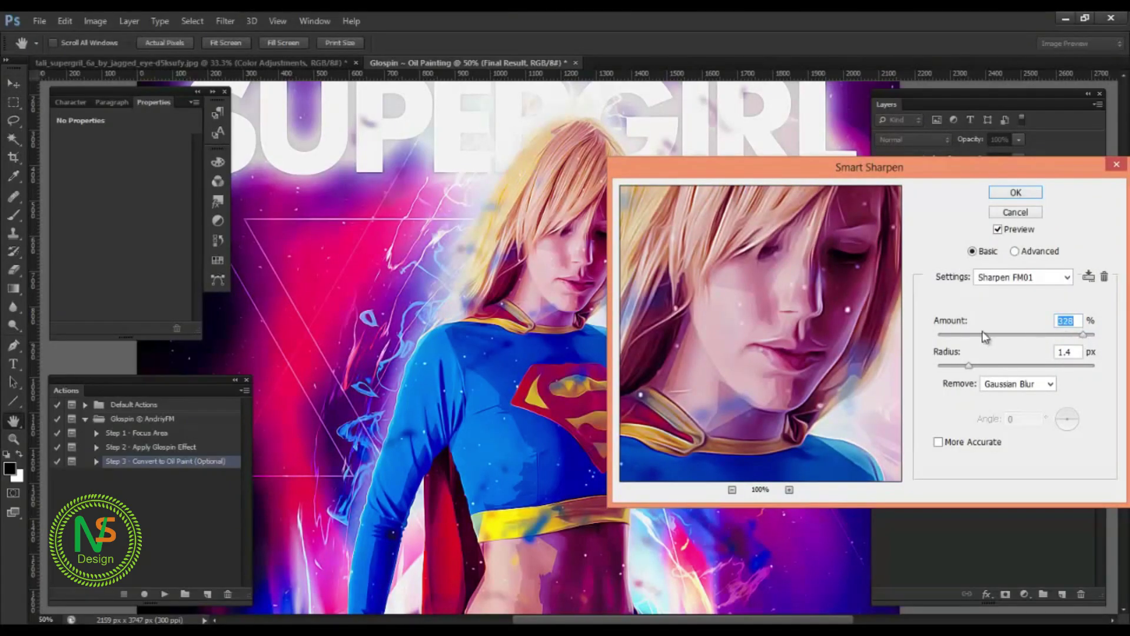
click(1016, 192)
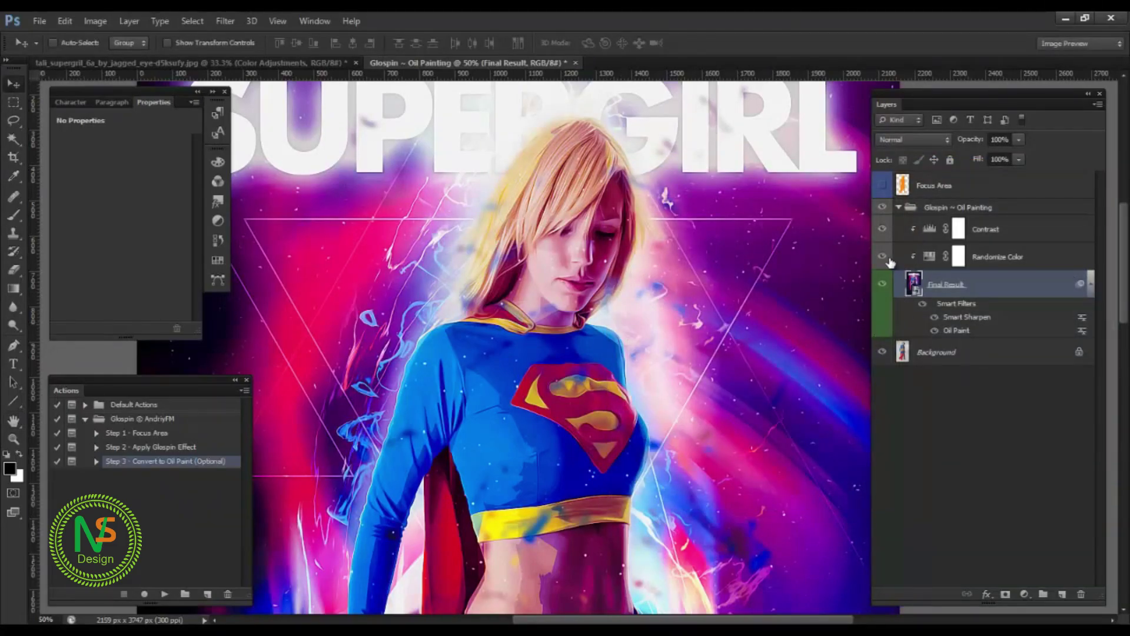
Set the Randomize Color layer's hue to +6 and its saturation to +17.
click(928, 257)
drag(111, 200, 131, 231)
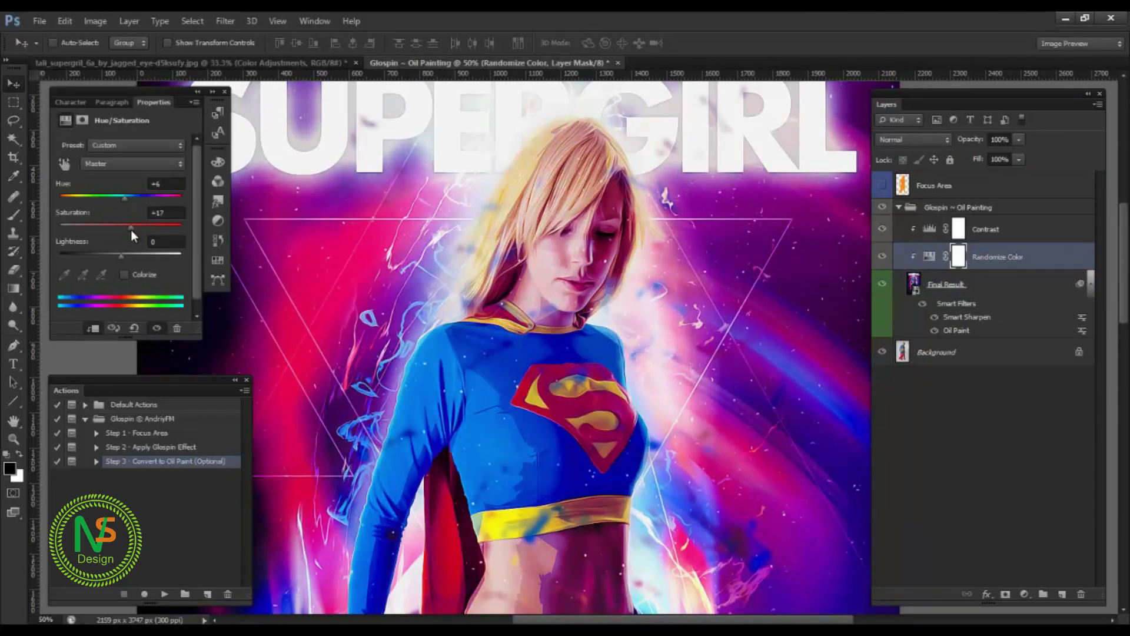
key(ctrl+minus)
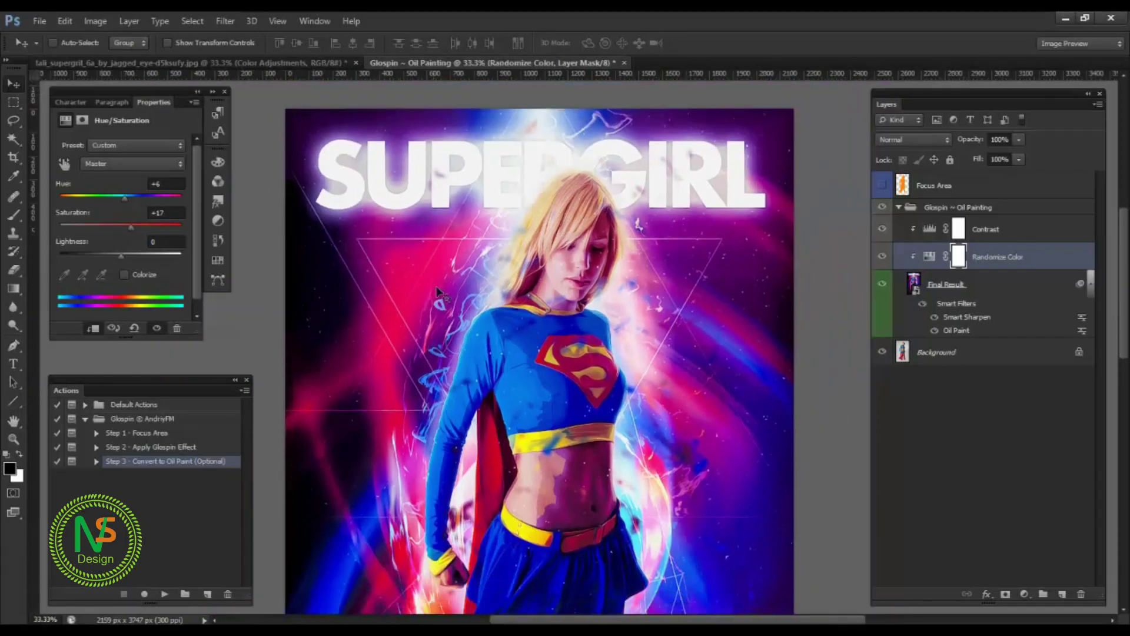
scroll(600, 307, up, 2)
Inspect the oil-painted face and chest up close and compare them with the original Background photo.
key(ctrl+plus)
key(ctrl+plus)
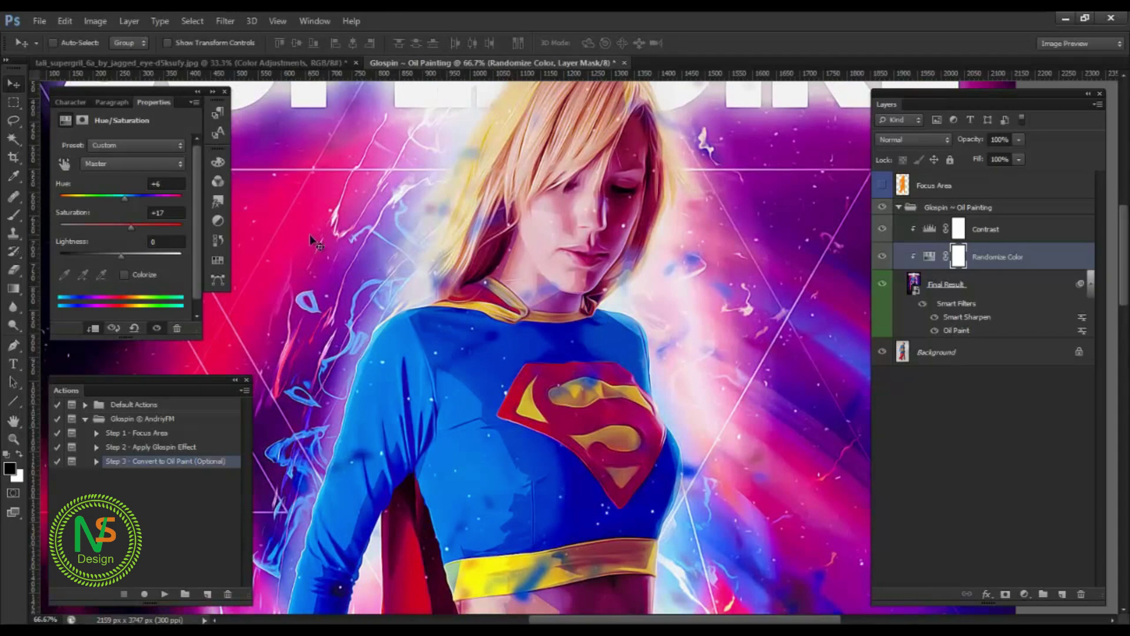
scroll(620, 303, up, 3)
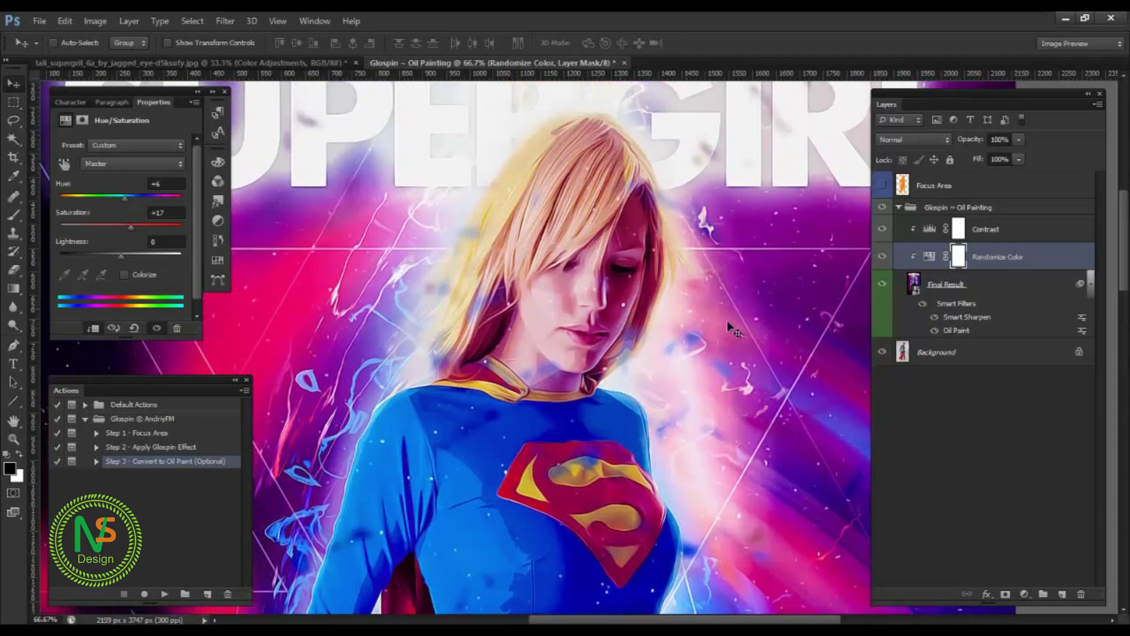
alt+click(882, 353)
alt+click(882, 352)
key(ctrl+minus)
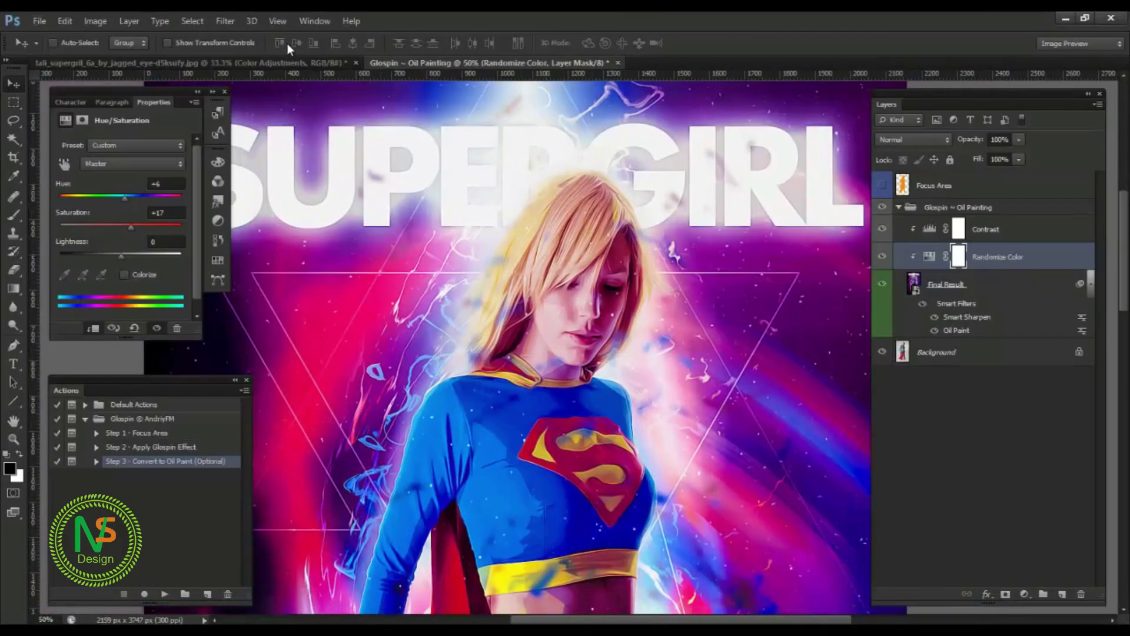
Switch back to the layered poster document and set its Change Overall Color layer to hue -33 and saturation -23.
click(268, 64)
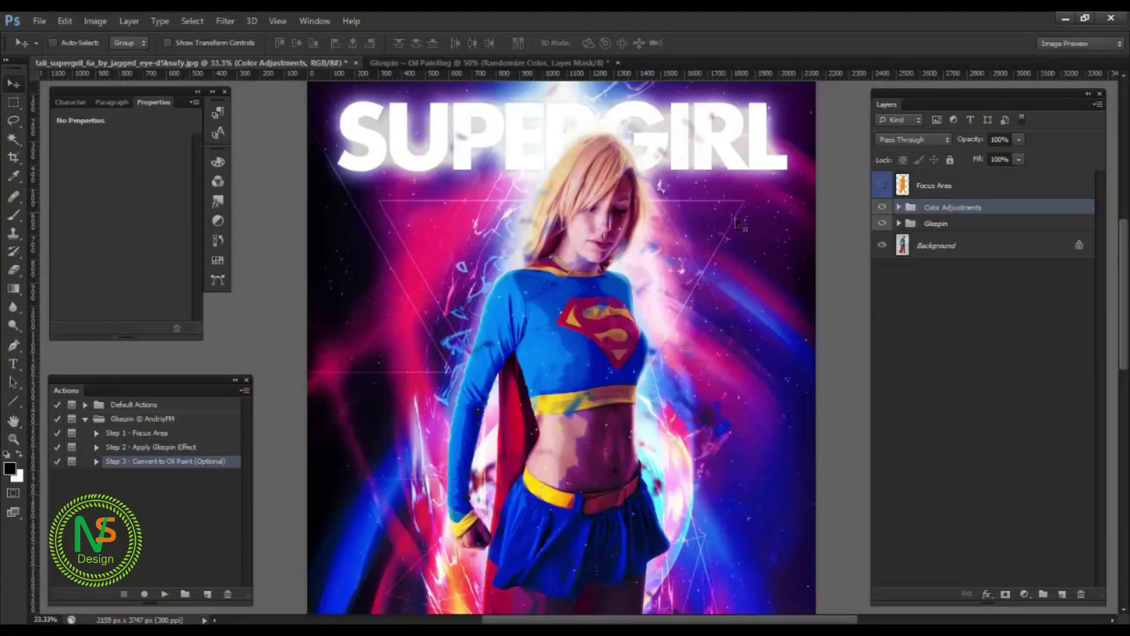
click(899, 207)
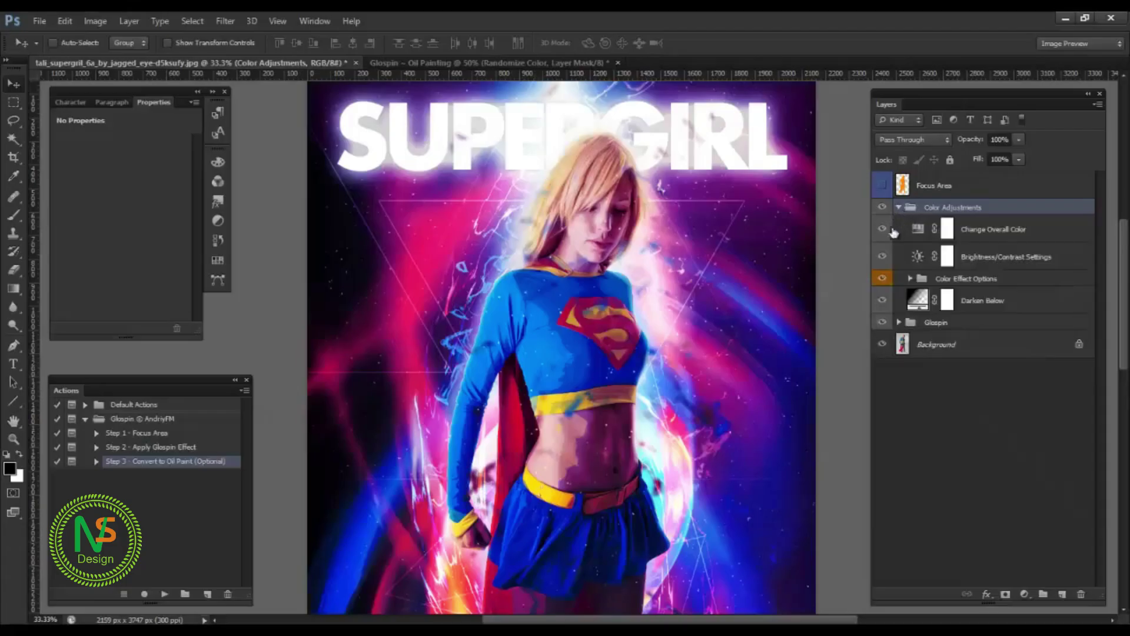
click(922, 232)
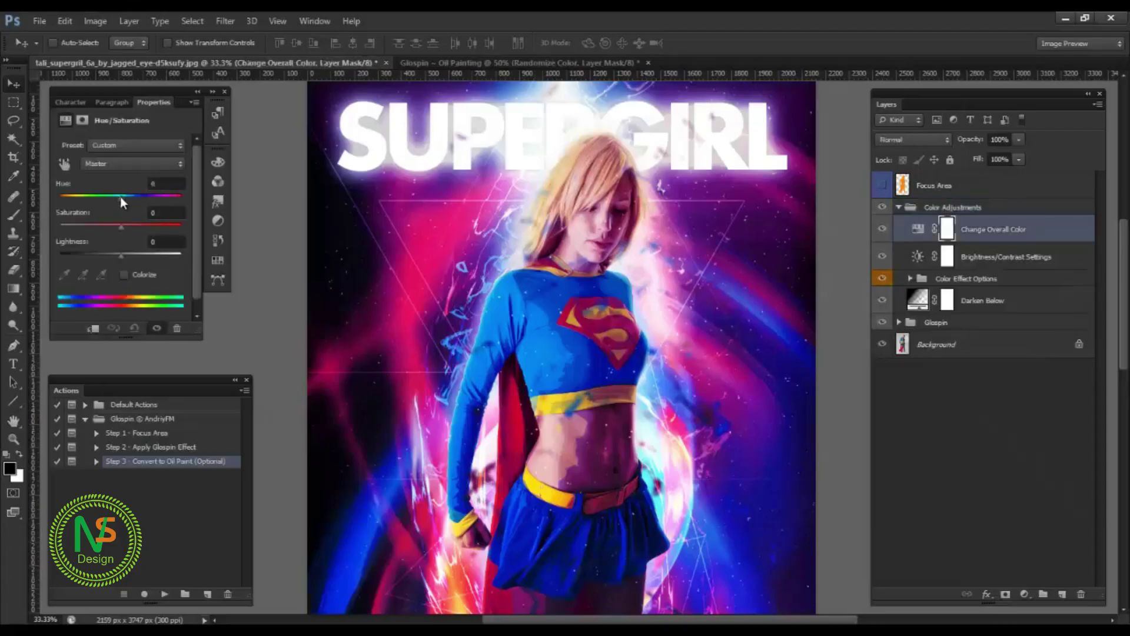
drag(118, 196, 107, 235)
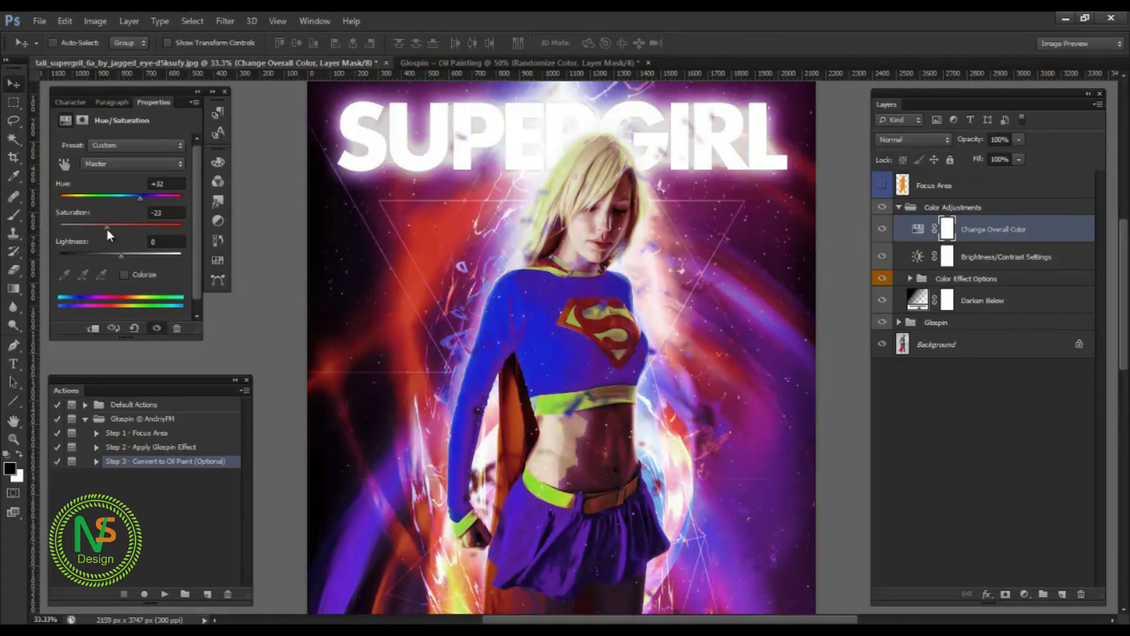
click(94, 197)
mouse_move(94, 197)
mouse_down()
mouse_move(76, 197)
mouse_move(127, 199)
mouse_move(101, 199)
mouse_up()
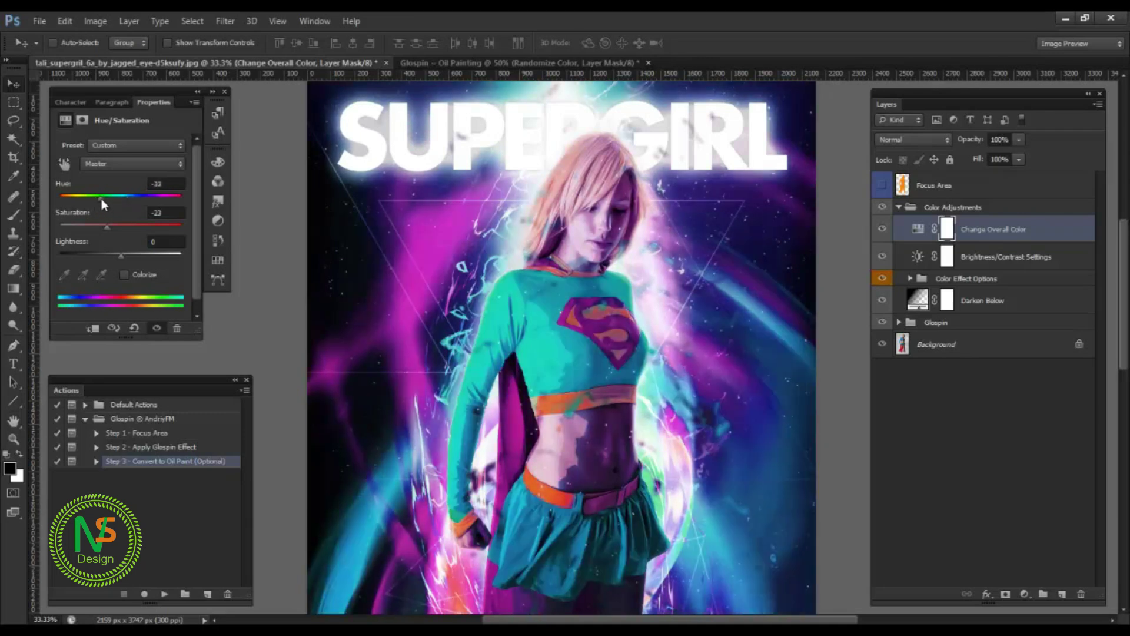
Run the Step 3 - Convert to Oil Paint action on the recolored layered poster and close its completion message.
click(449, 64)
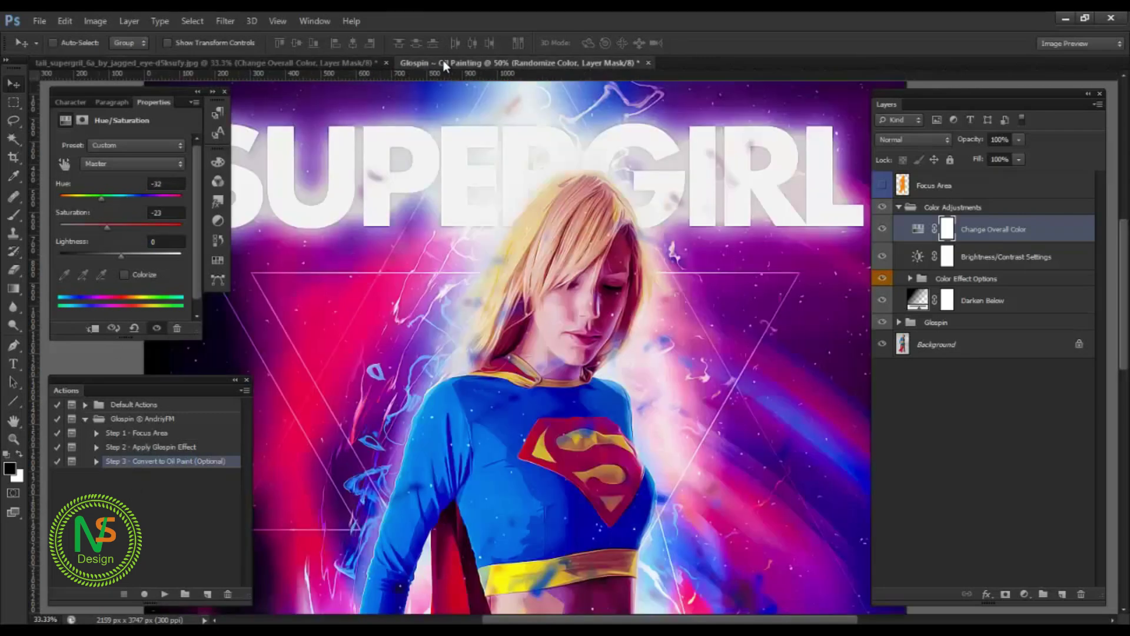
click(286, 63)
click(139, 451)
click(143, 464)
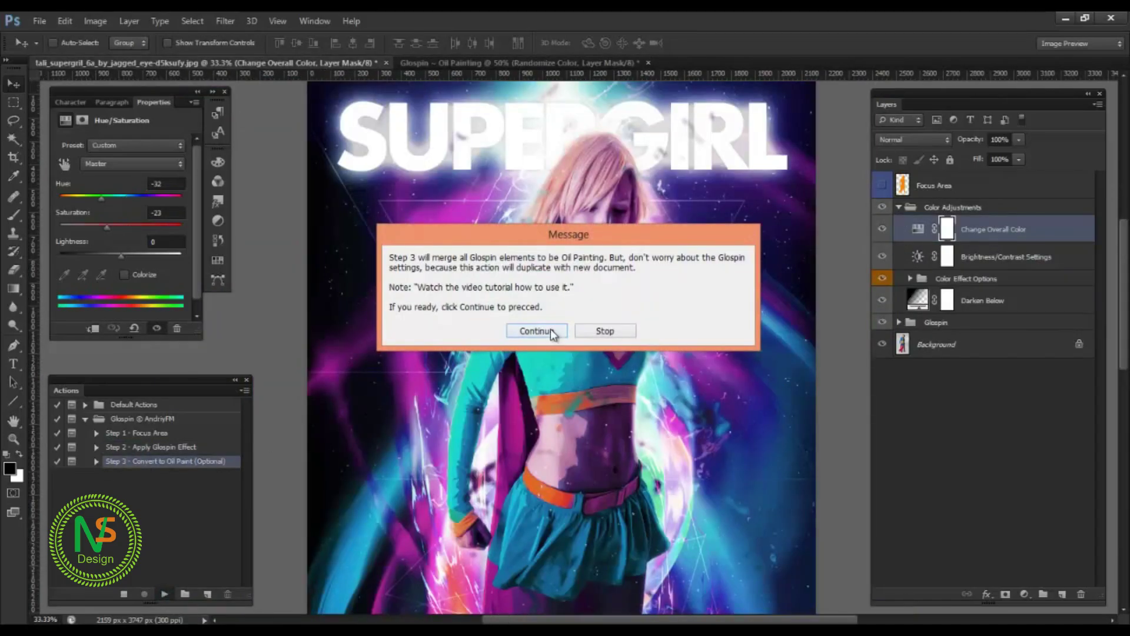
click(537, 331)
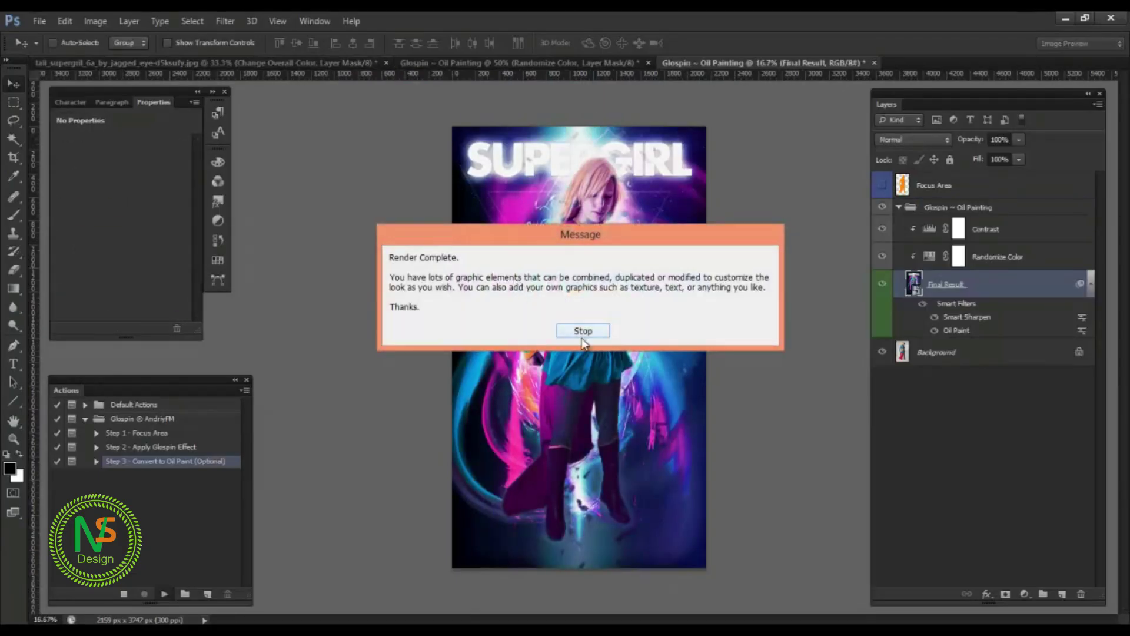
click(582, 331)
Compare the new oil-painted version up close with the earlier blue-and-red one, and view the earlier one with the panels hidden.
key(ctrl+plus)
key(ctrl+plus)
key(ctrl+plus)
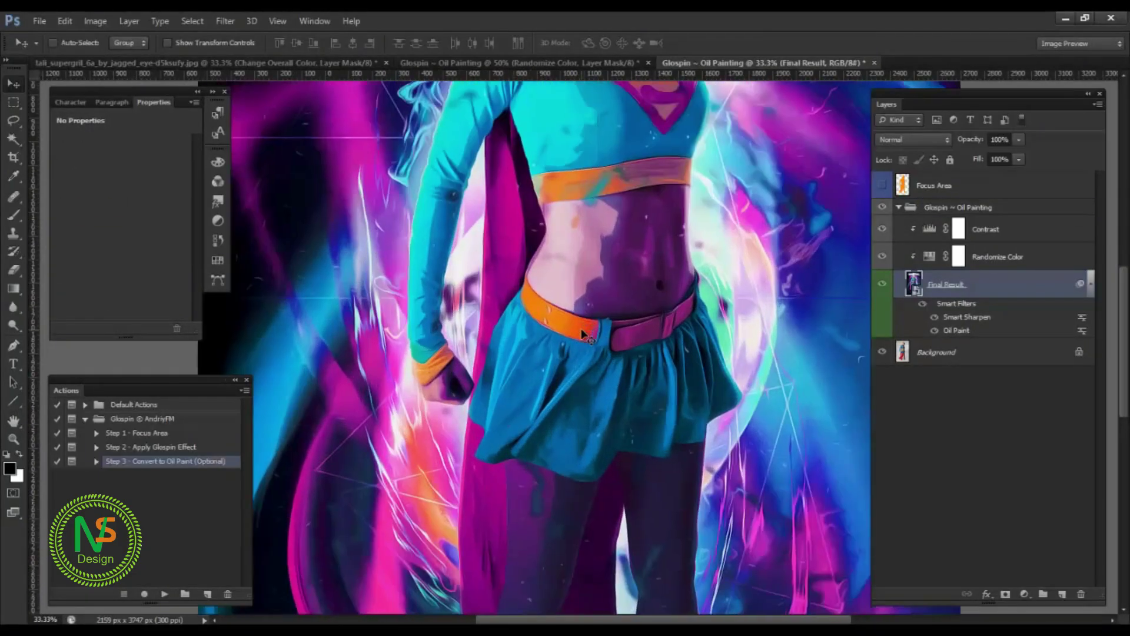
scroll(557, 218, up, 10)
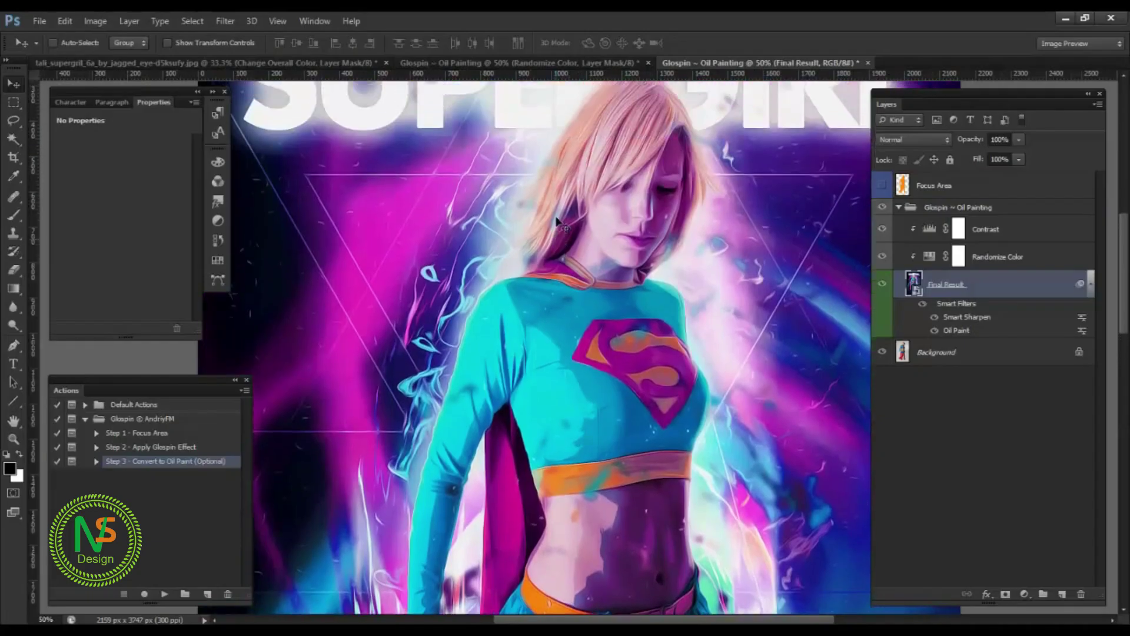
scroll(557, 221, up, 3)
click(478, 63)
click(714, 64)
click(566, 61)
scroll(539, 198, down, 1)
click(735, 64)
drag(640, 201, 621, 242)
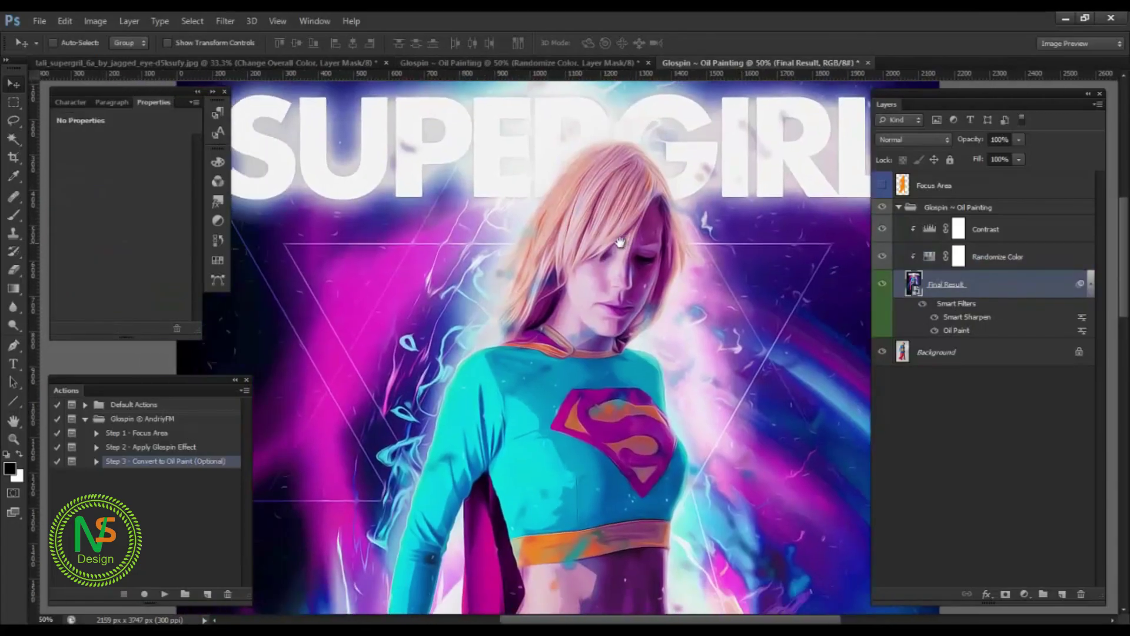
key(ctrl+shift+Tab)
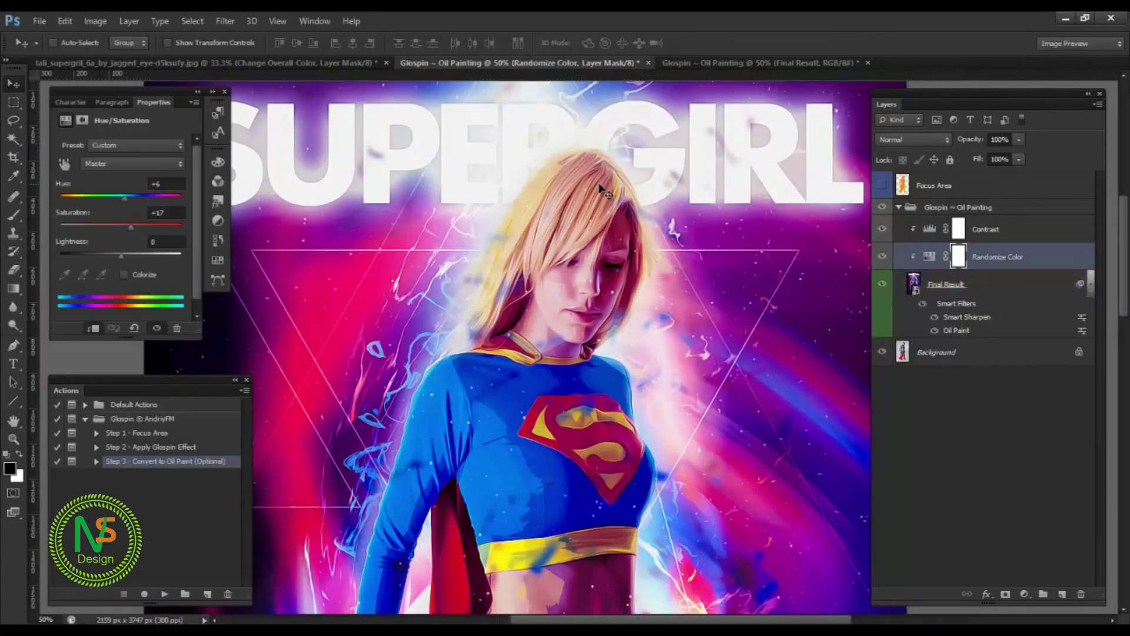
key(Tab)
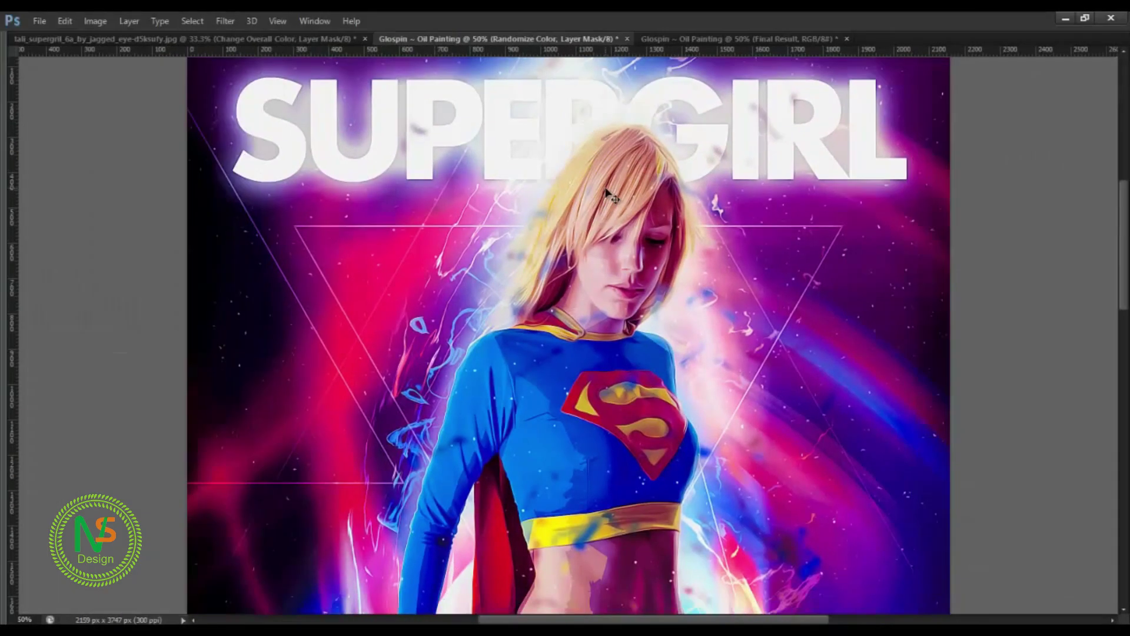